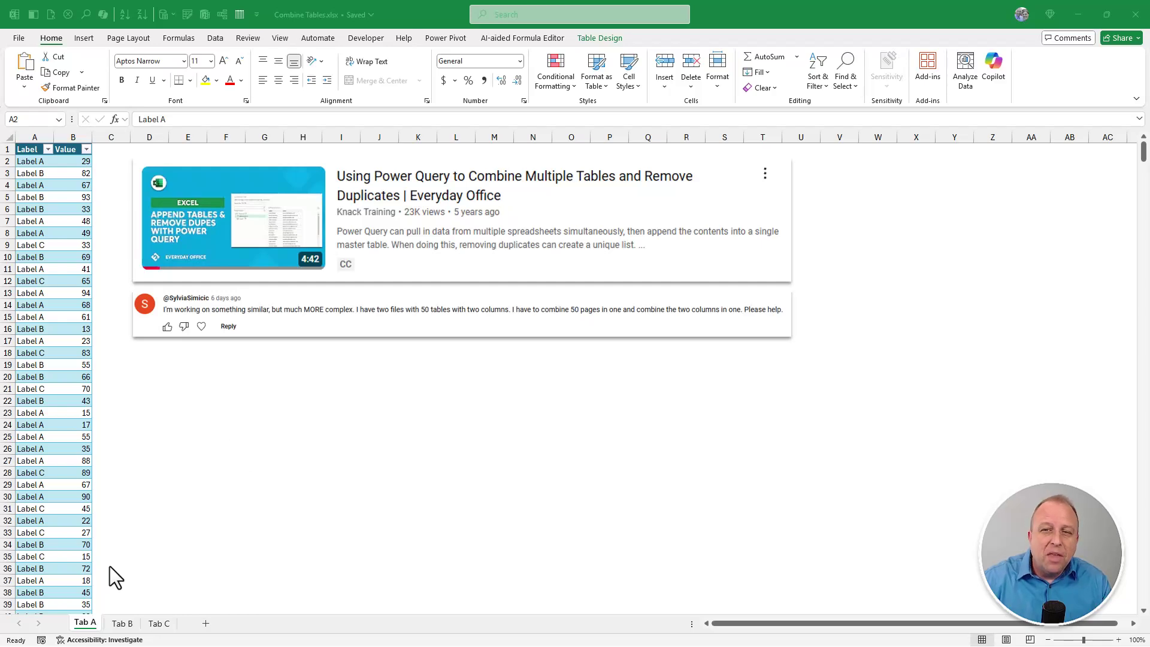
Step: Look through the Tab B and Tab C sheets, then check the name of the table on Tab A
left_click(123, 625)
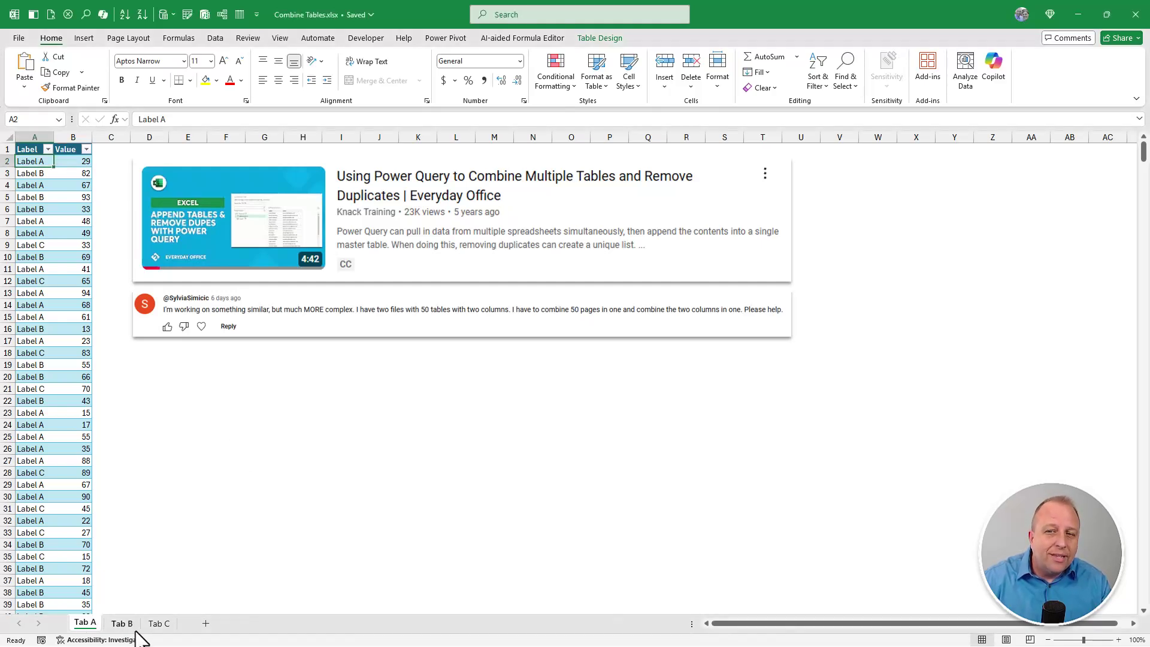
left_click(154, 629)
left_click(90, 627)
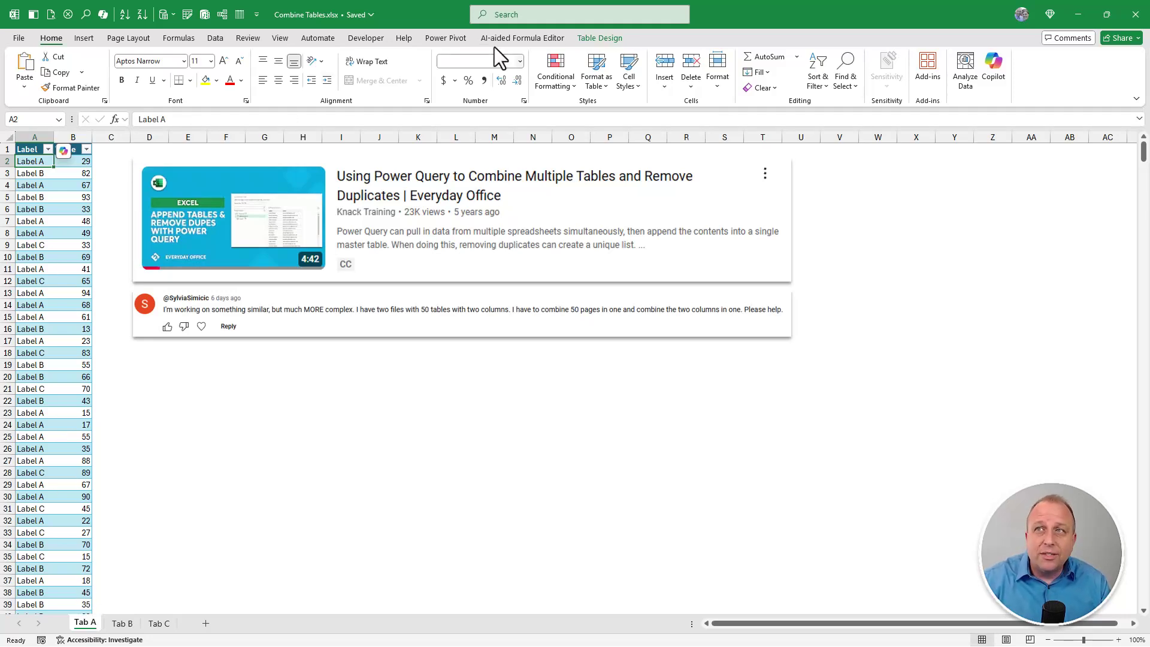
left_click(586, 41)
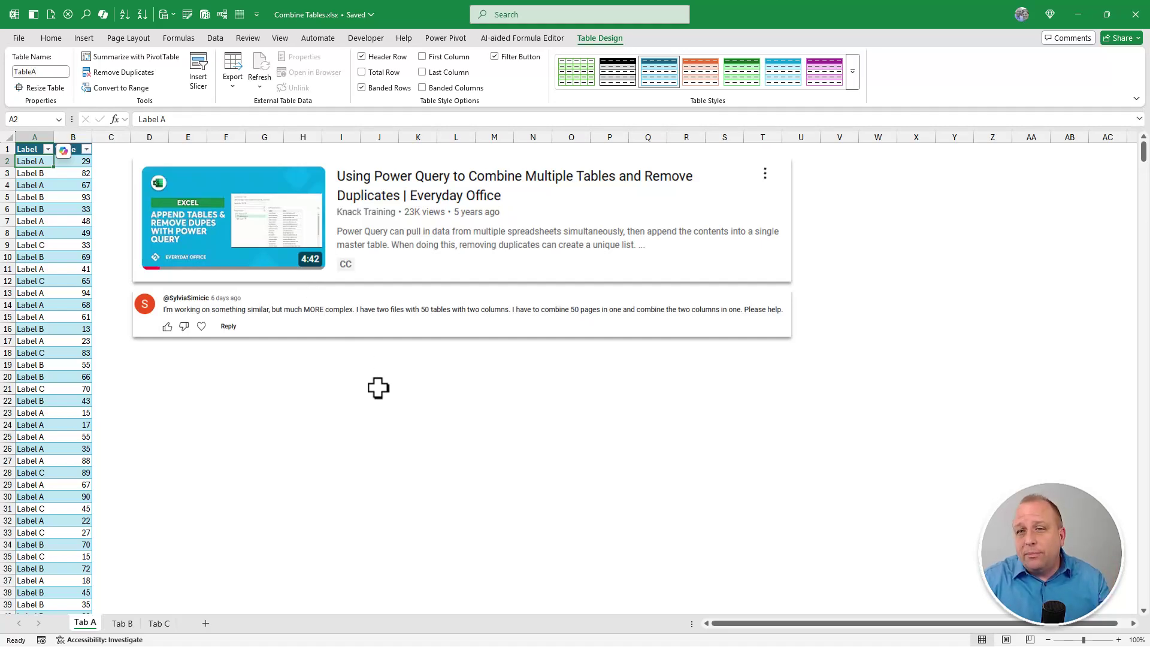
Step: Add a new worksheet after Tab C and name it Combined Tables
left_click(205, 625)
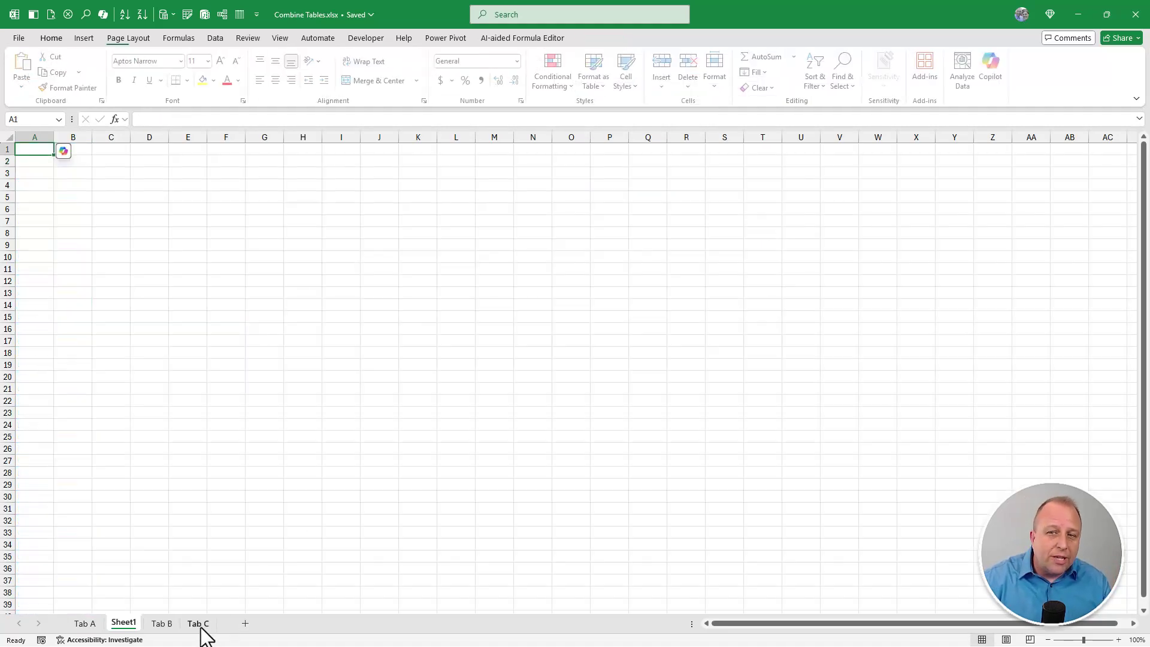
left_click_drag(127, 633, 231, 632)
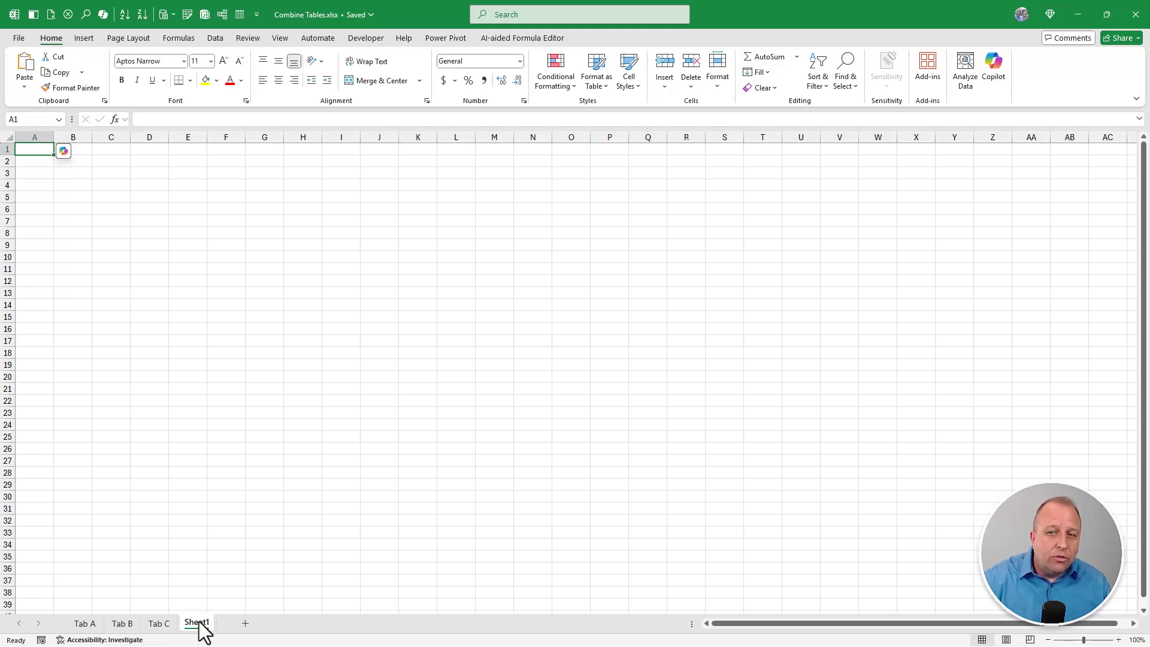
double_click(202, 623)
type("Co")
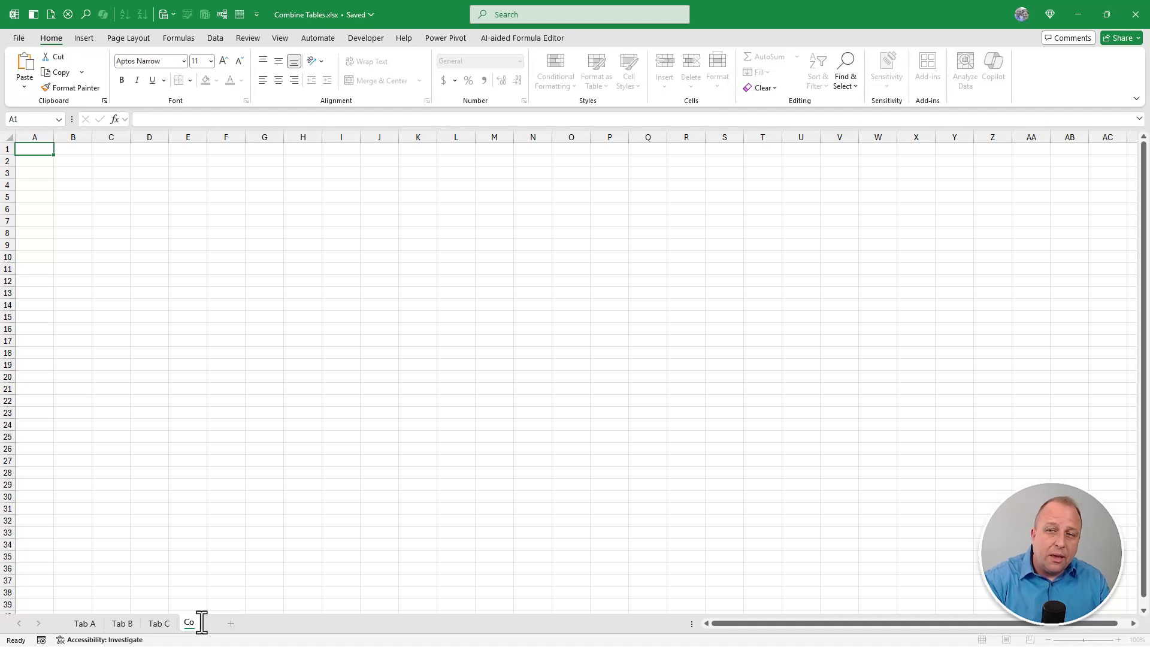
type("mbined Tables")
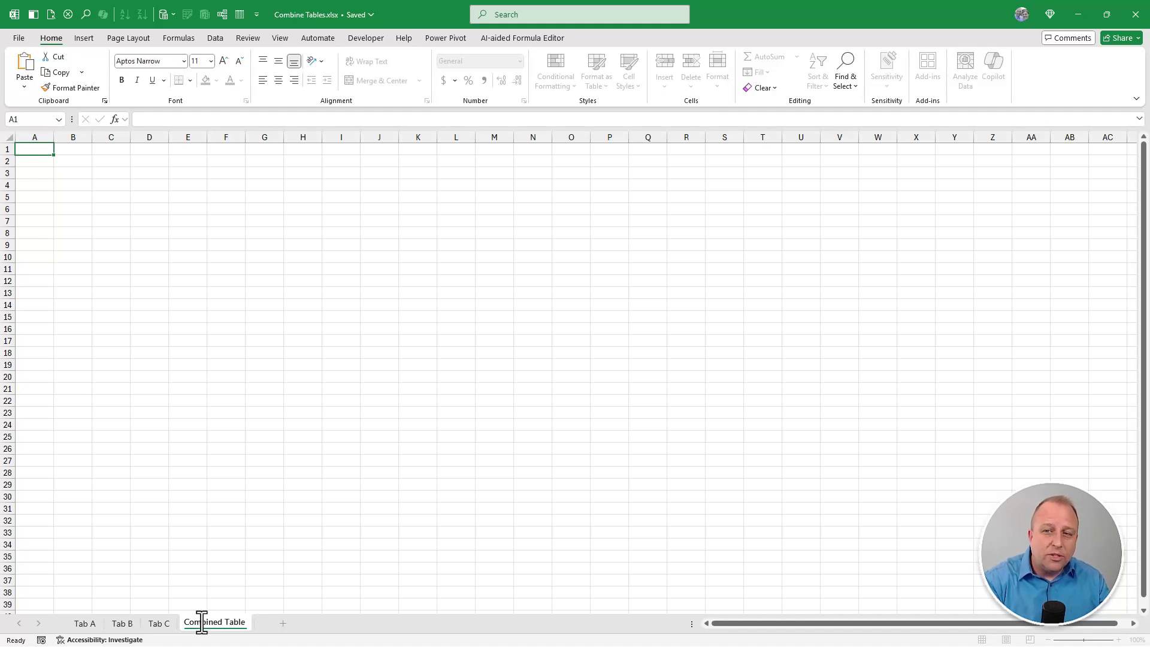
key("Return")
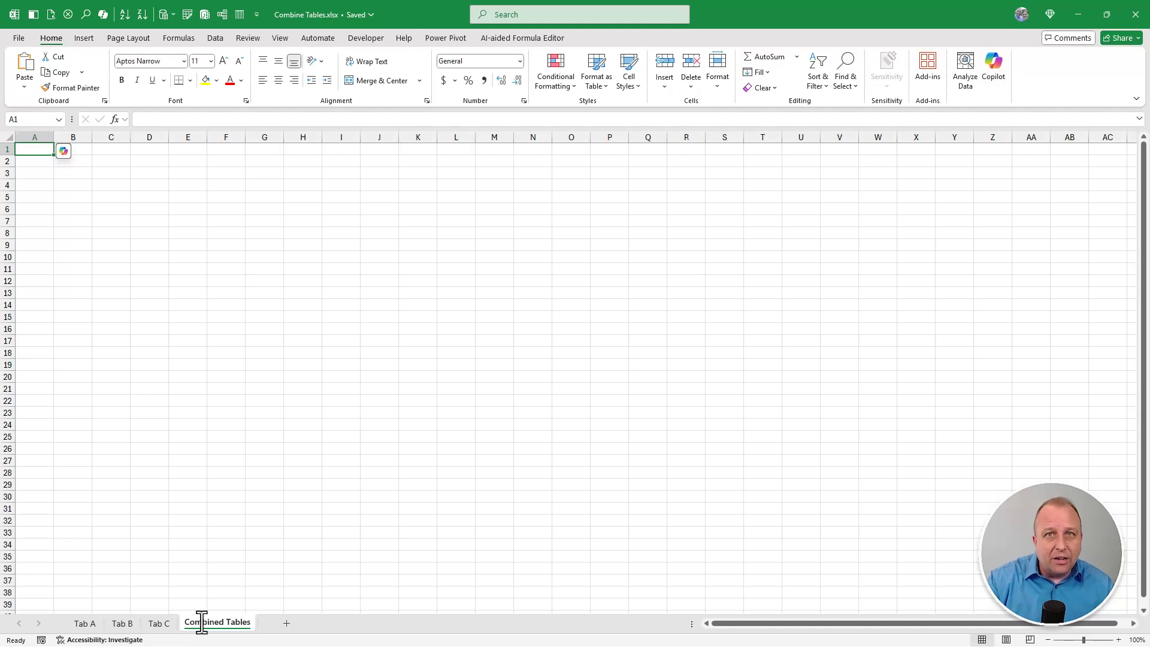
Step: Create a blank query in the Power Query Editor as a new data source
left_click(217, 39)
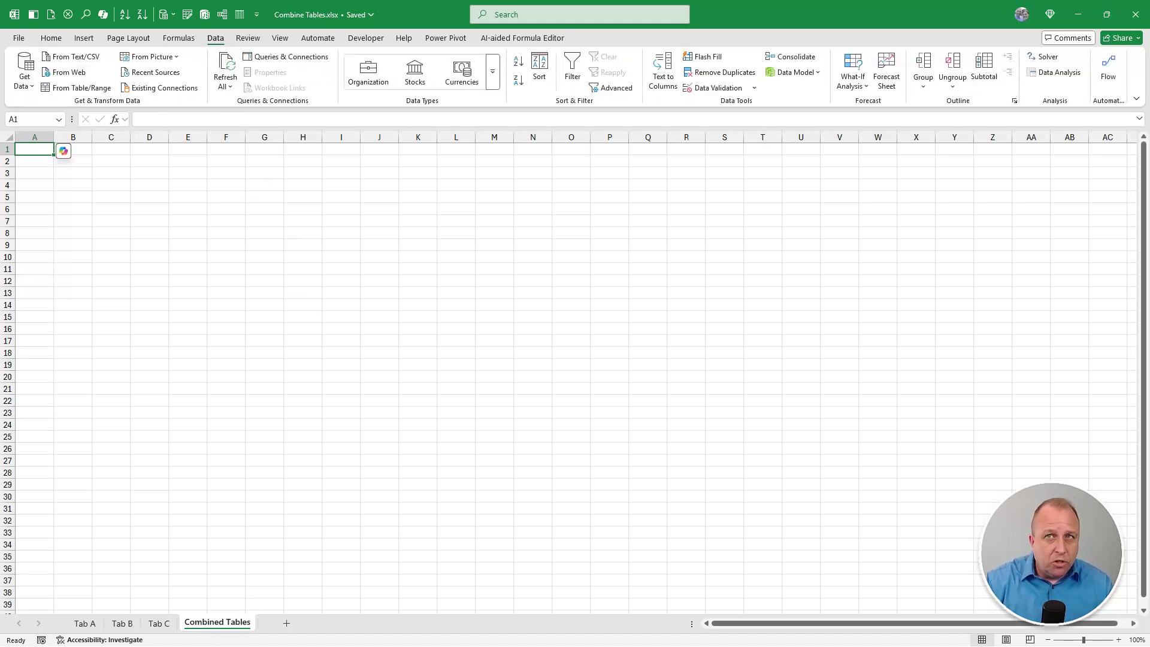
left_click(26, 85)
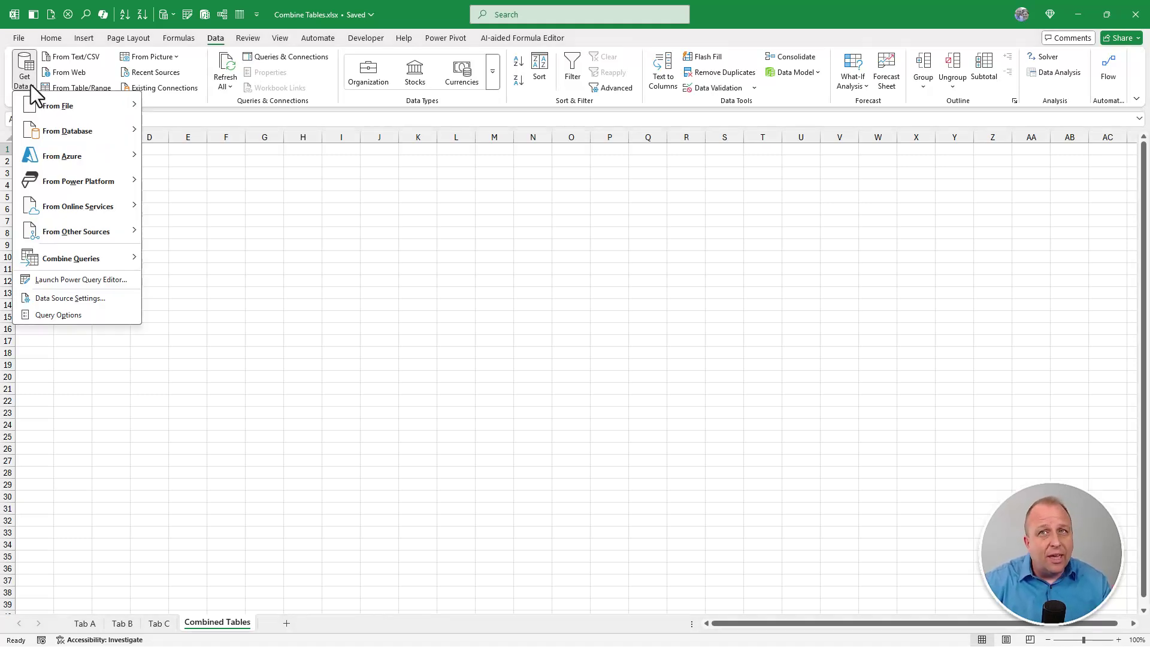
mouse_move(85, 109)
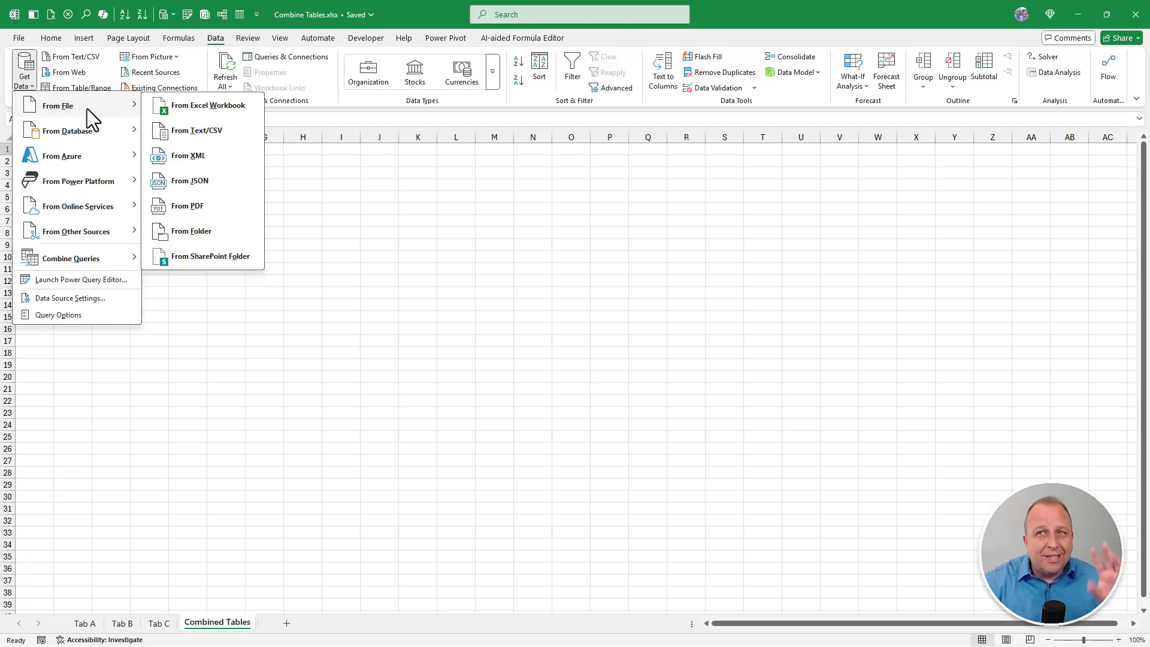
mouse_move(124, 165)
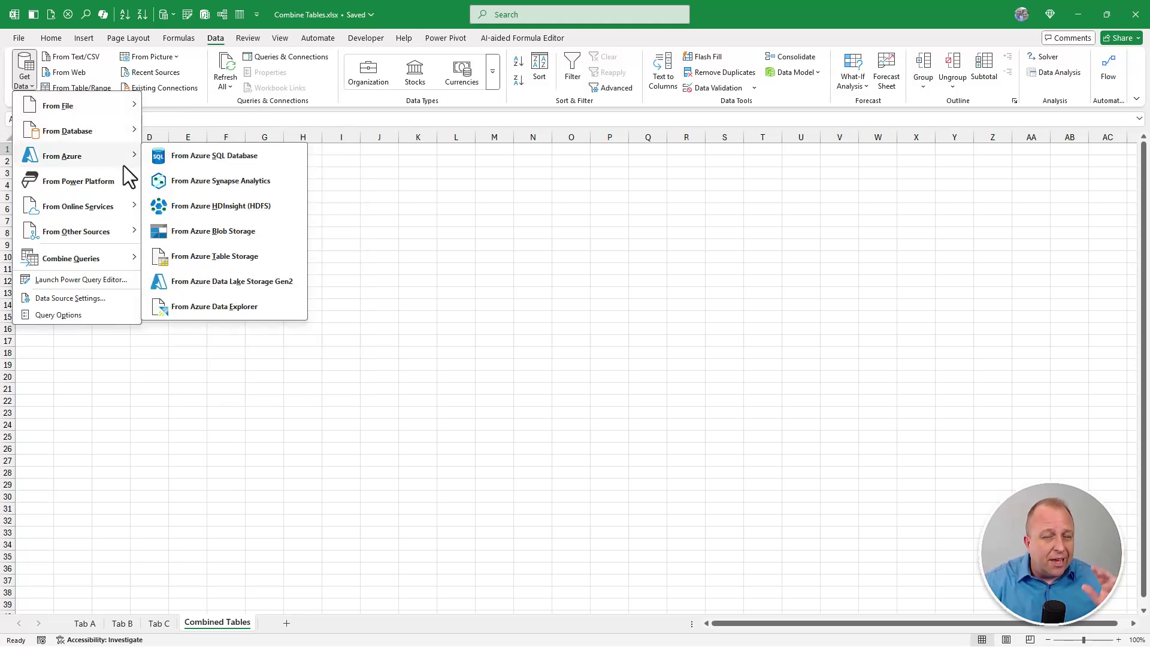
mouse_move(100, 235)
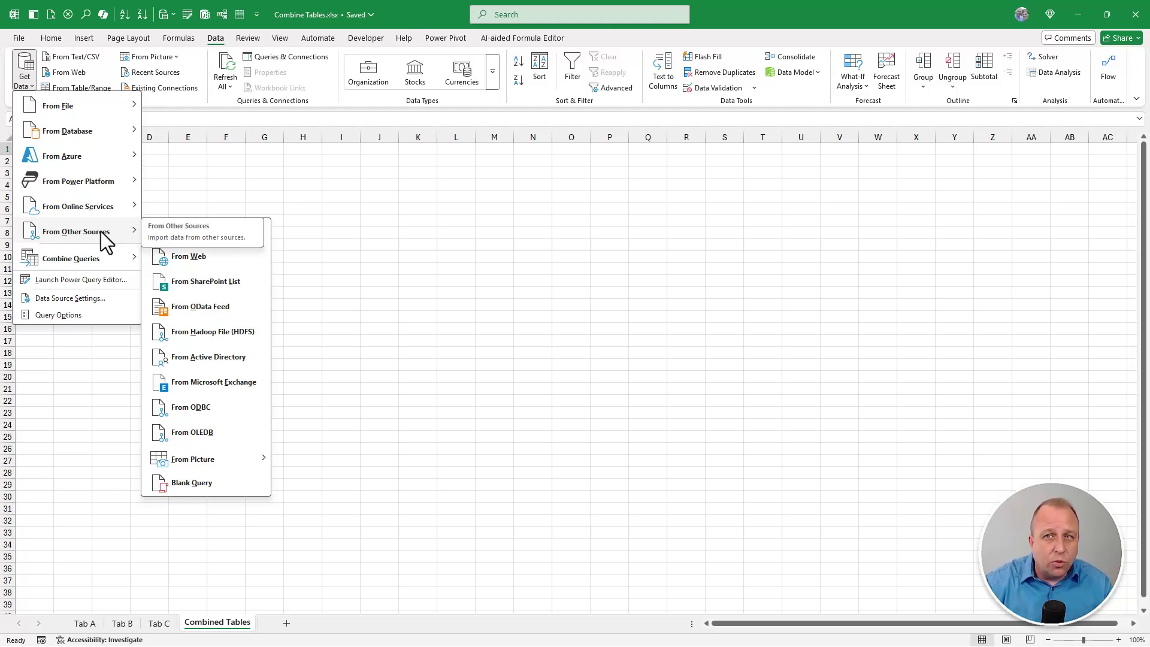
left_click(226, 483)
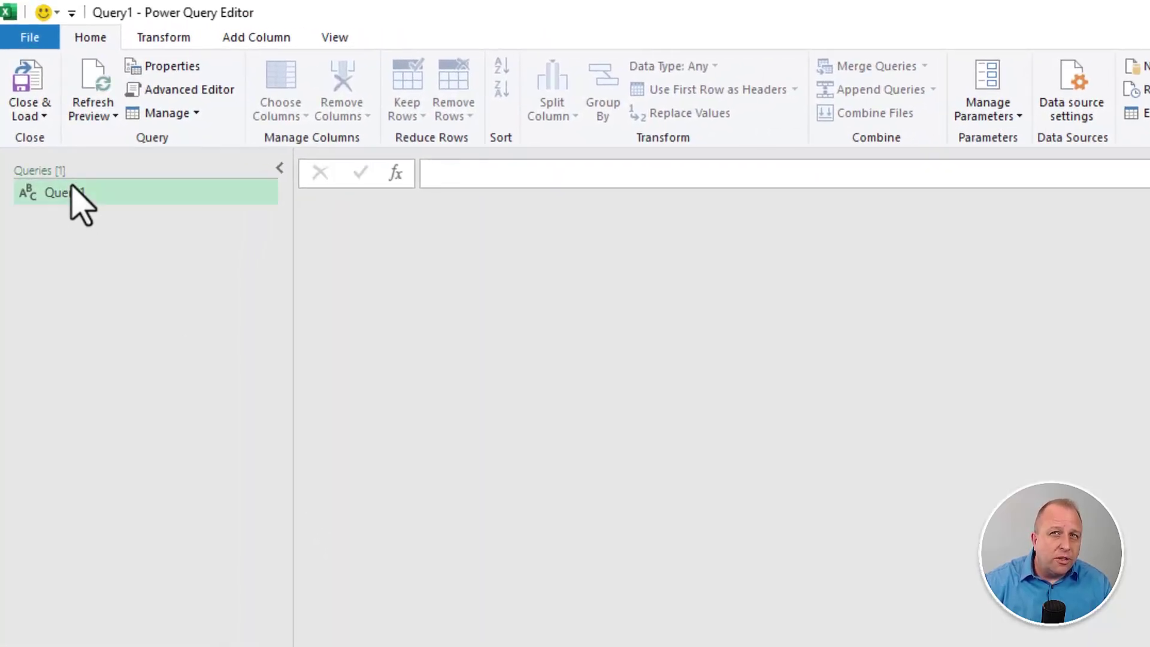
Step: Rename the blank query as Combined Tables
double_click(71, 192)
type("Co")
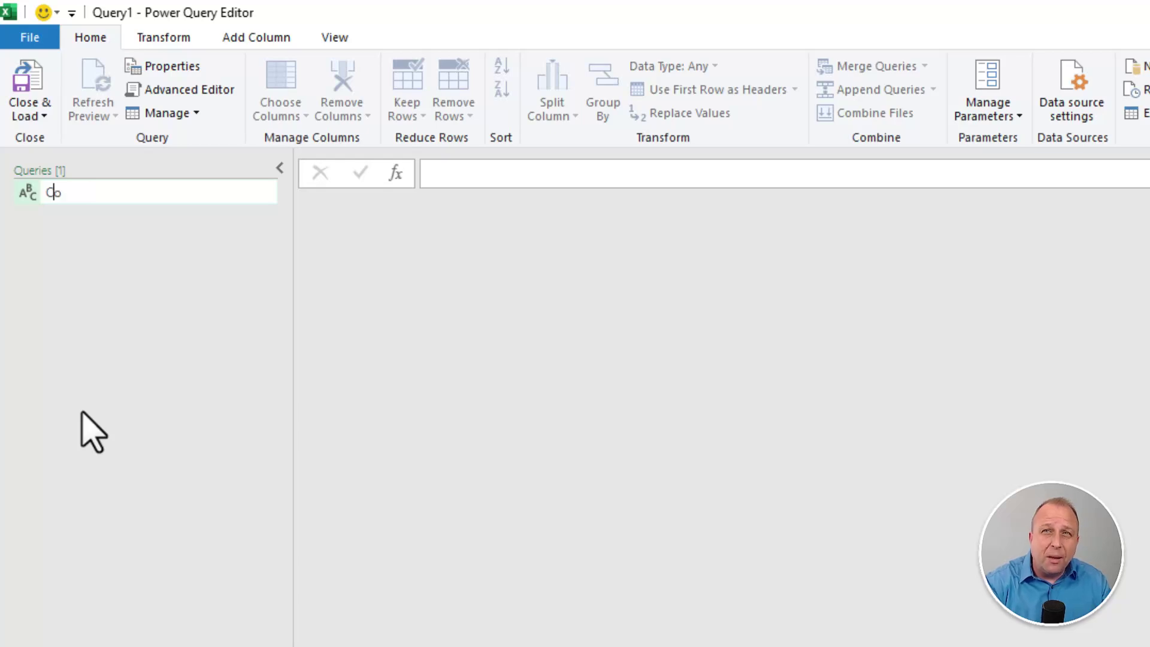
type("mbined Tables")
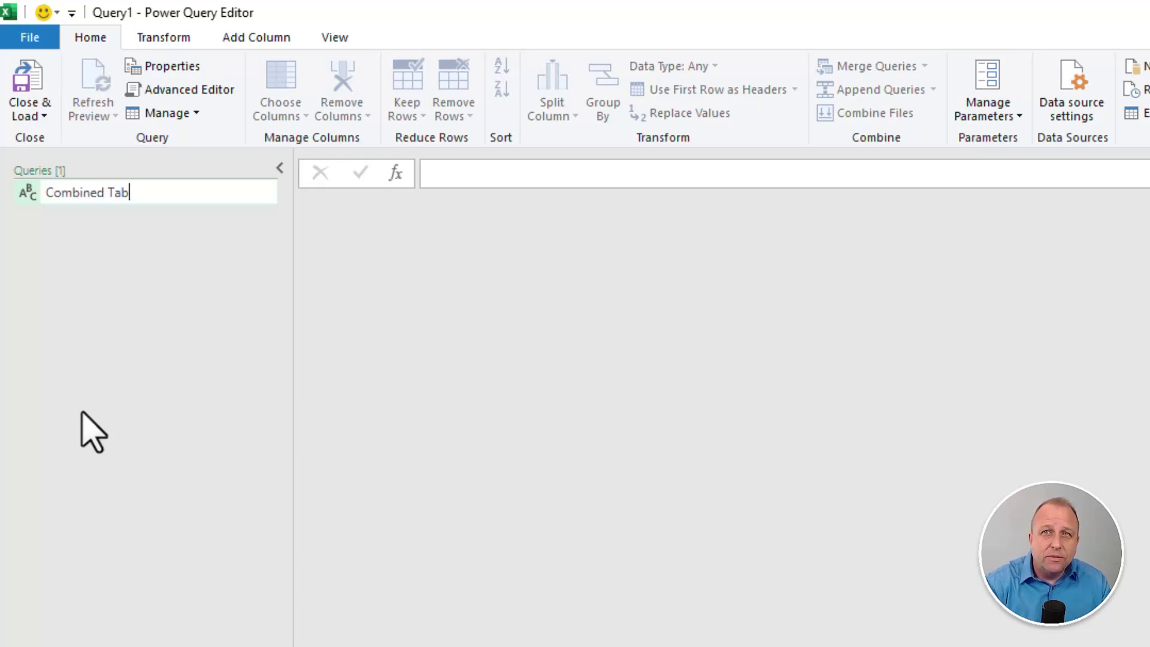
key("Return")
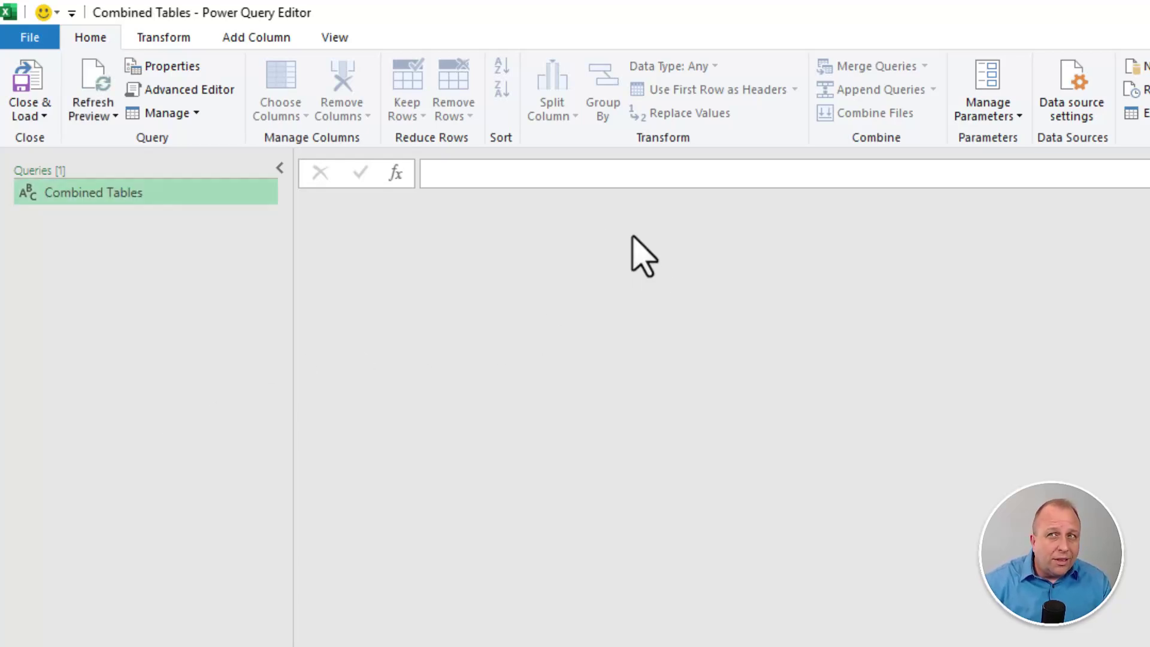
Step: Enter the formula =Excel.CurrentWorkbook() as the query's source to list all tables in the workbook
left_click(565, 173)
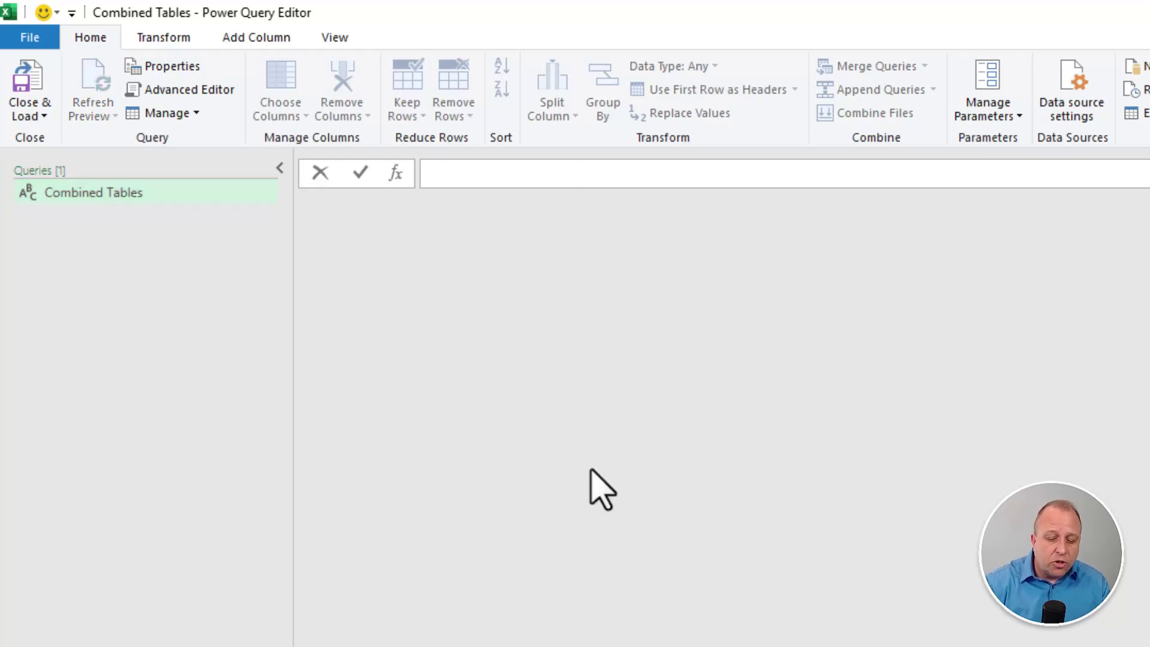
type("=exc")
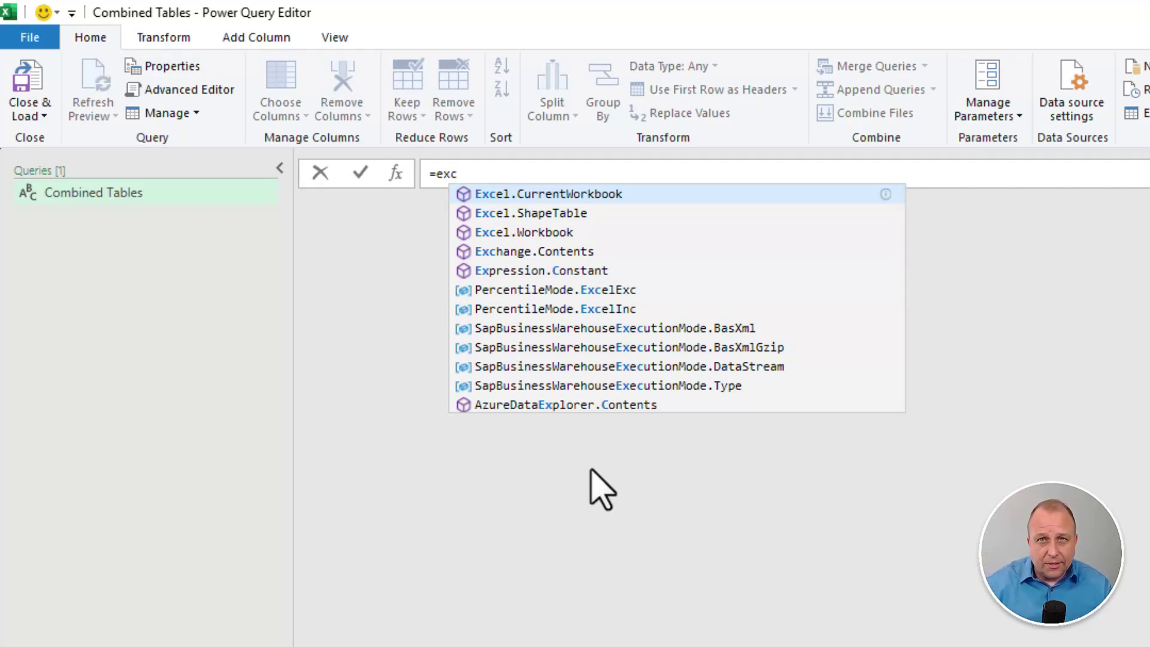
key("Tab")
type("()")
key("Return")
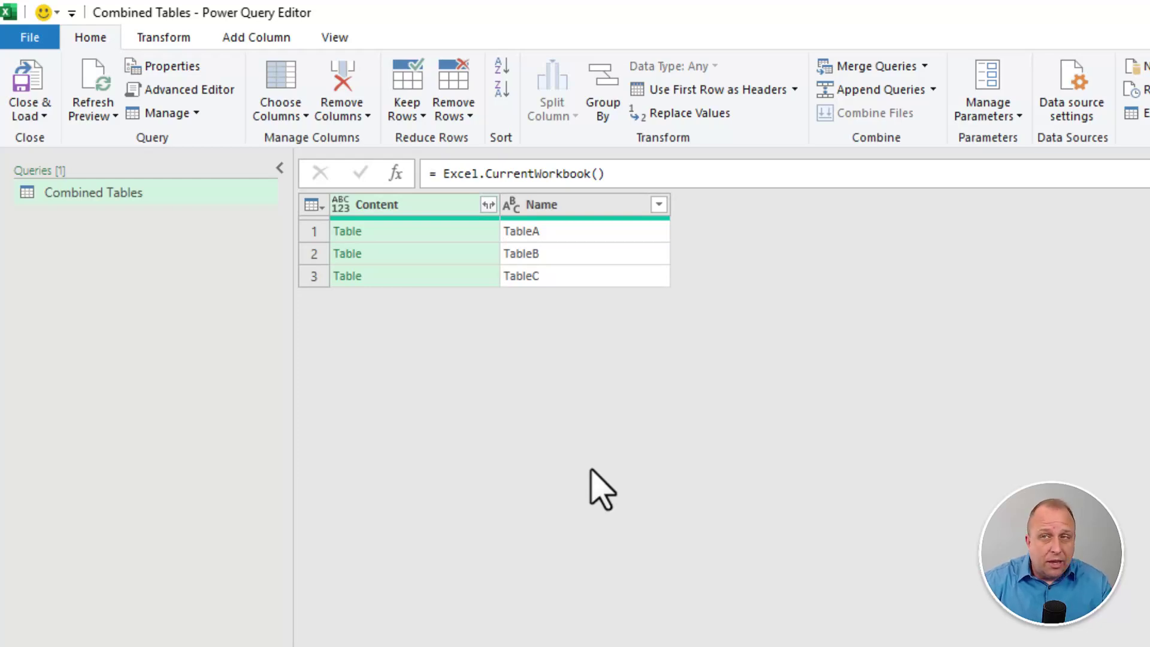
Step: Expand the Content column into its Label and Value columns without using the original column name as prefix
left_click(488, 206)
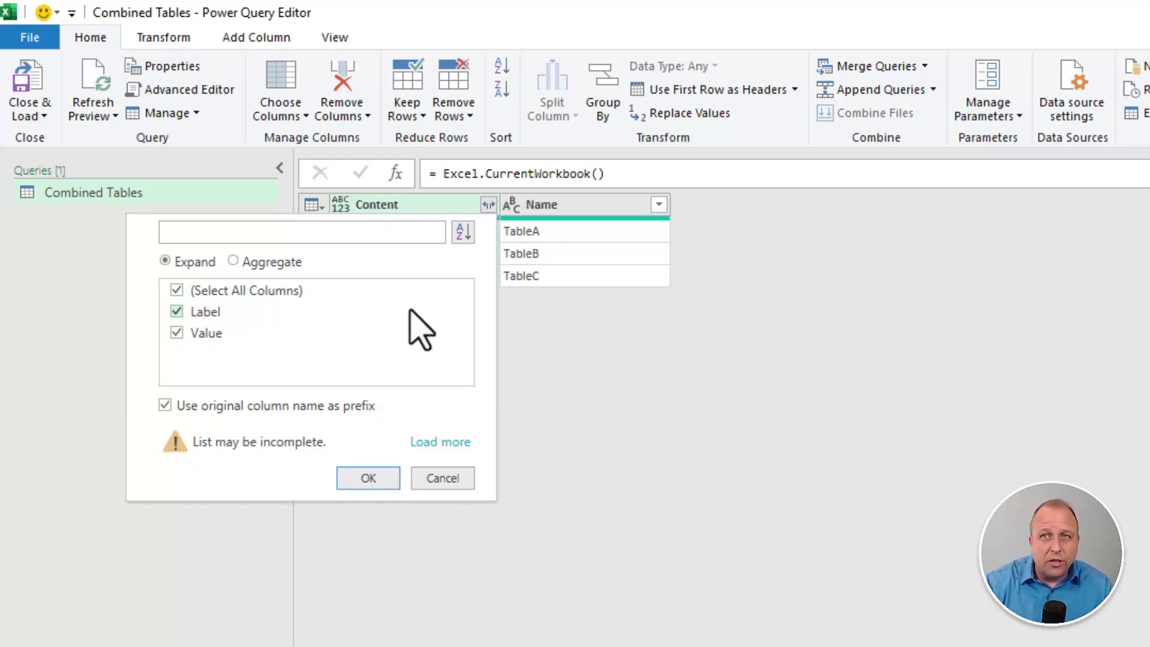
left_click(165, 406)
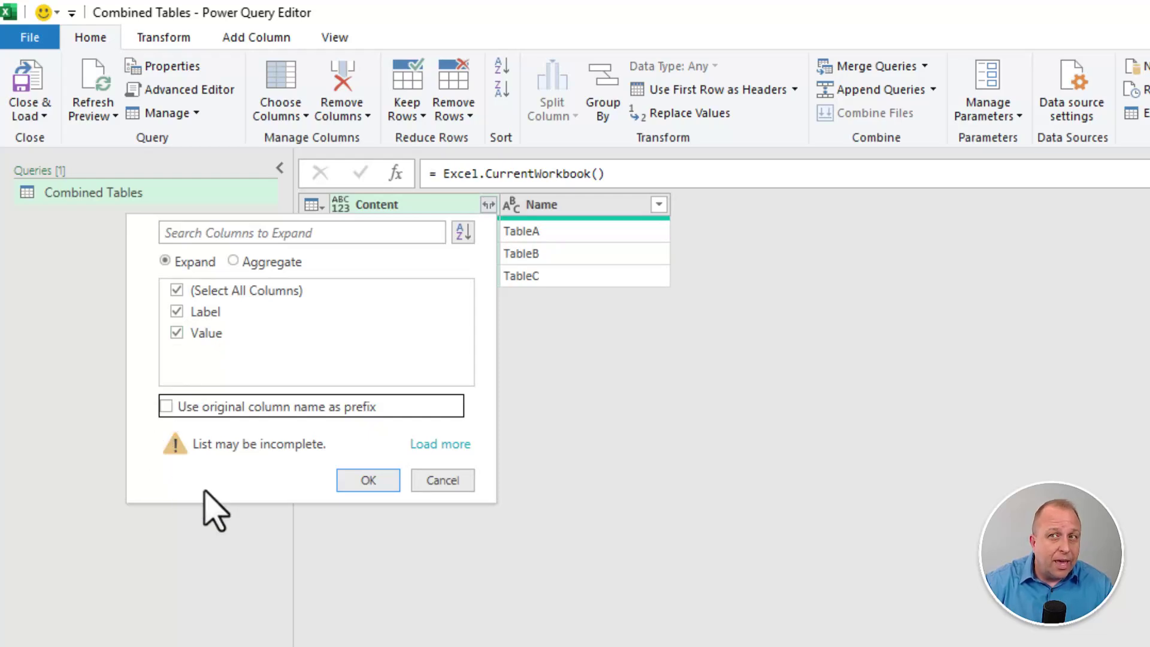
left_click(348, 479)
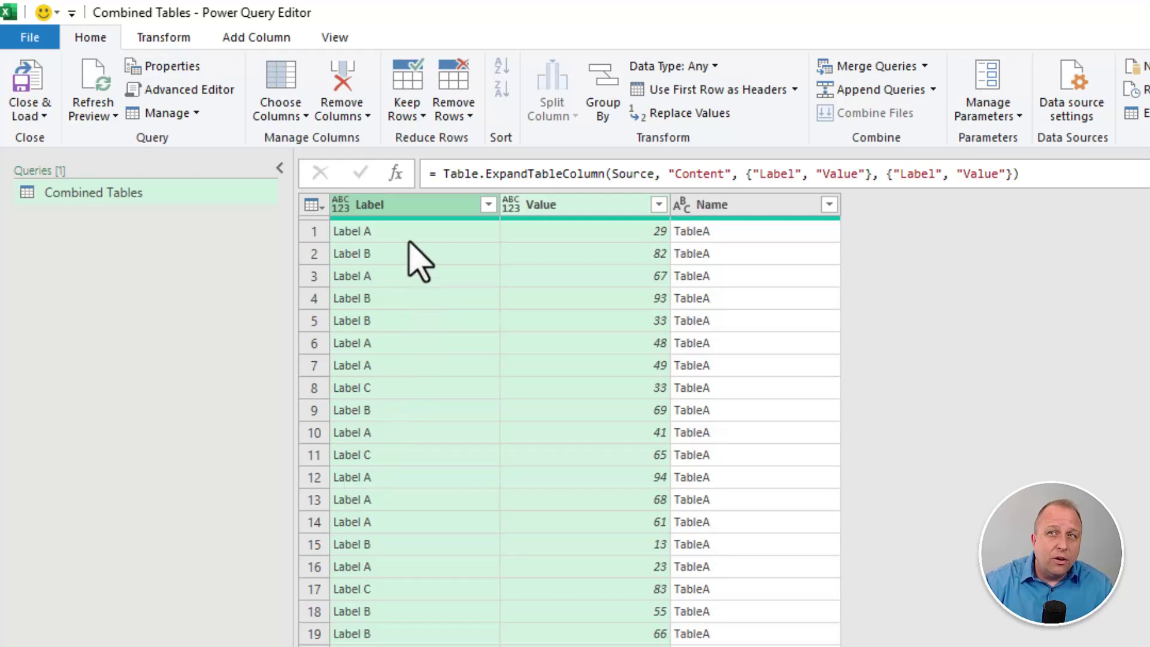
Step: Examine the expanded Label, Value and Name columns down through the rows to check which source tables are included
left_click(401, 206)
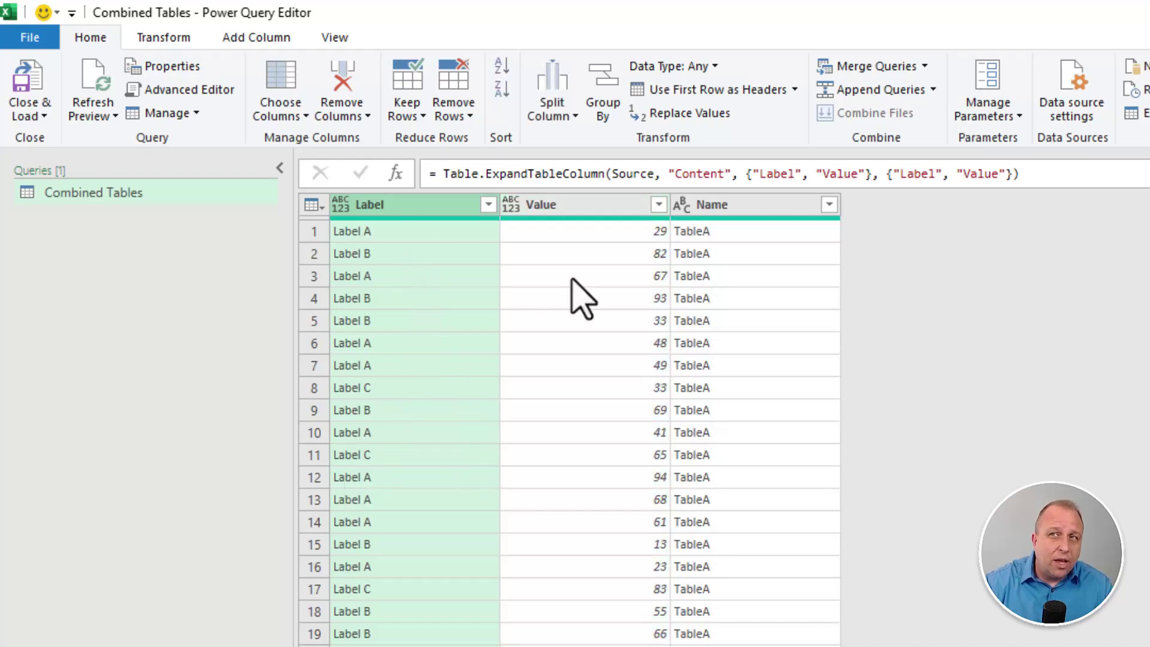
left_click(588, 206)
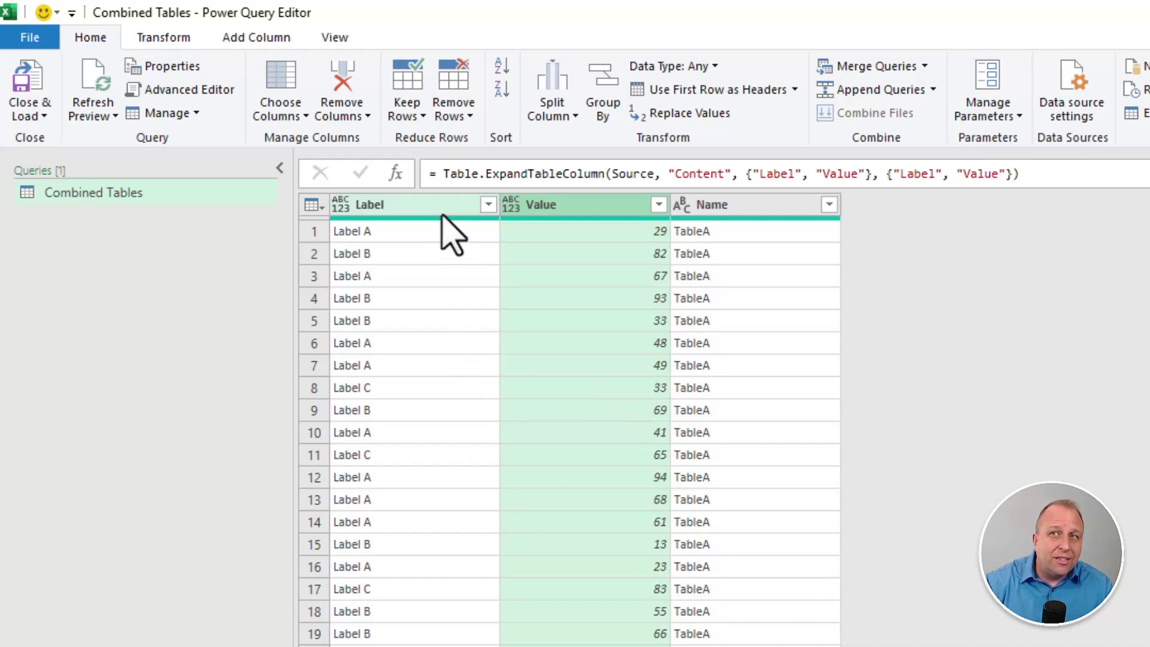
left_click(680, 389)
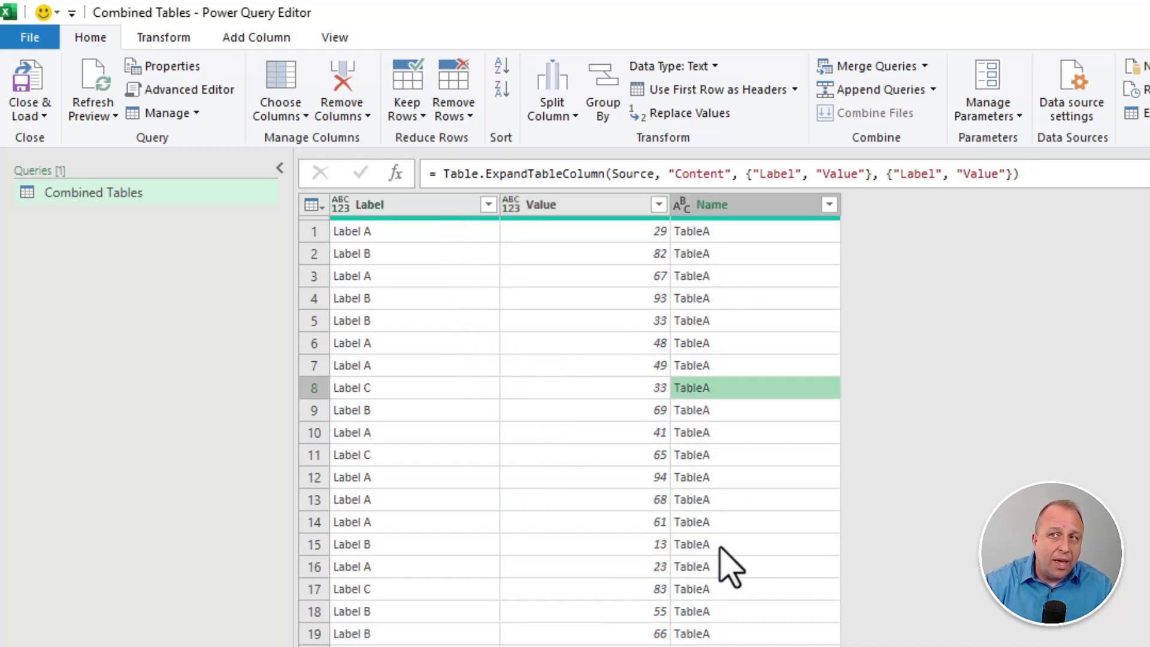
scroll(725, 557, "down", 7)
scroll(732, 566, "down", 20)
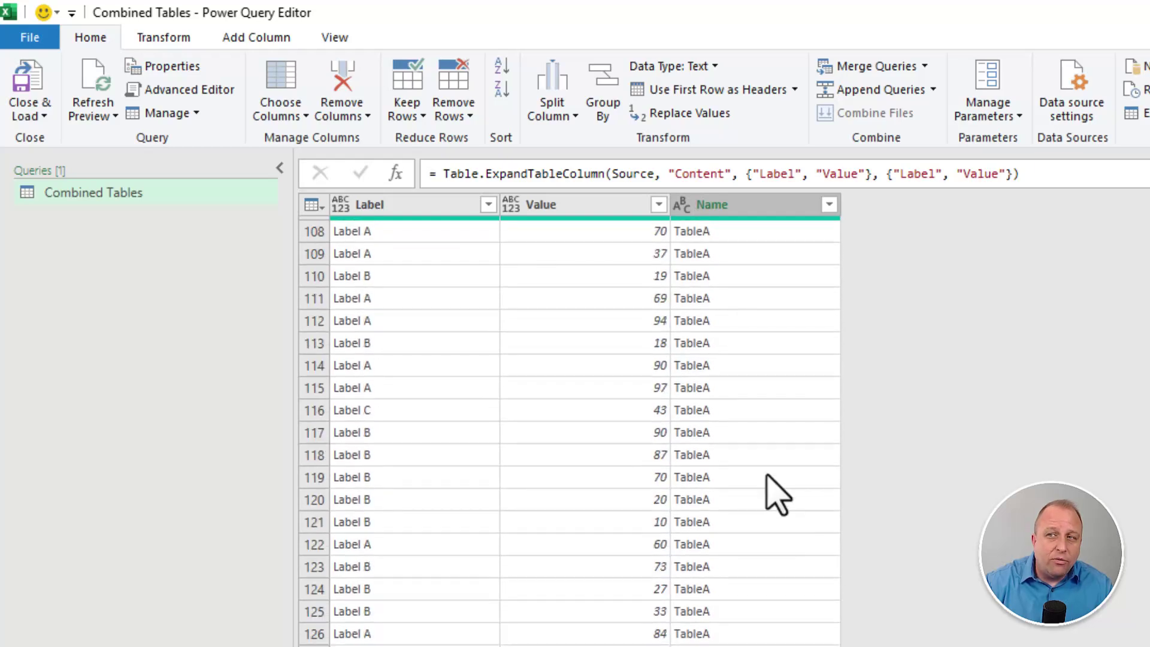
scroll(767, 474, "down", 20)
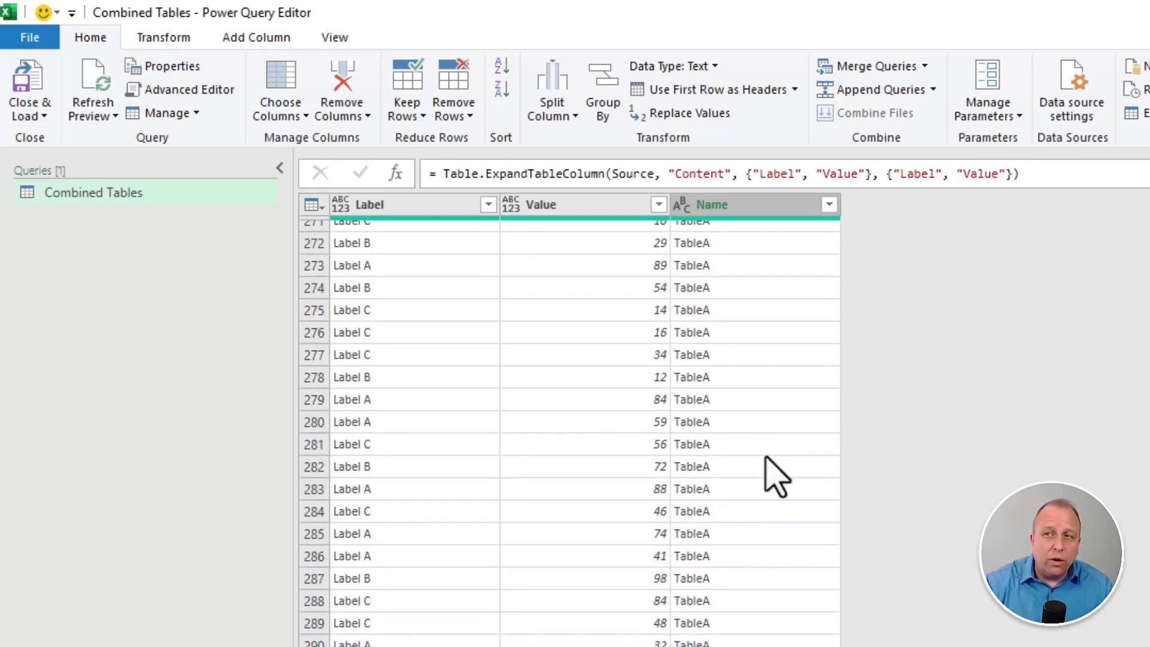
scroll(773, 420, "down", 20)
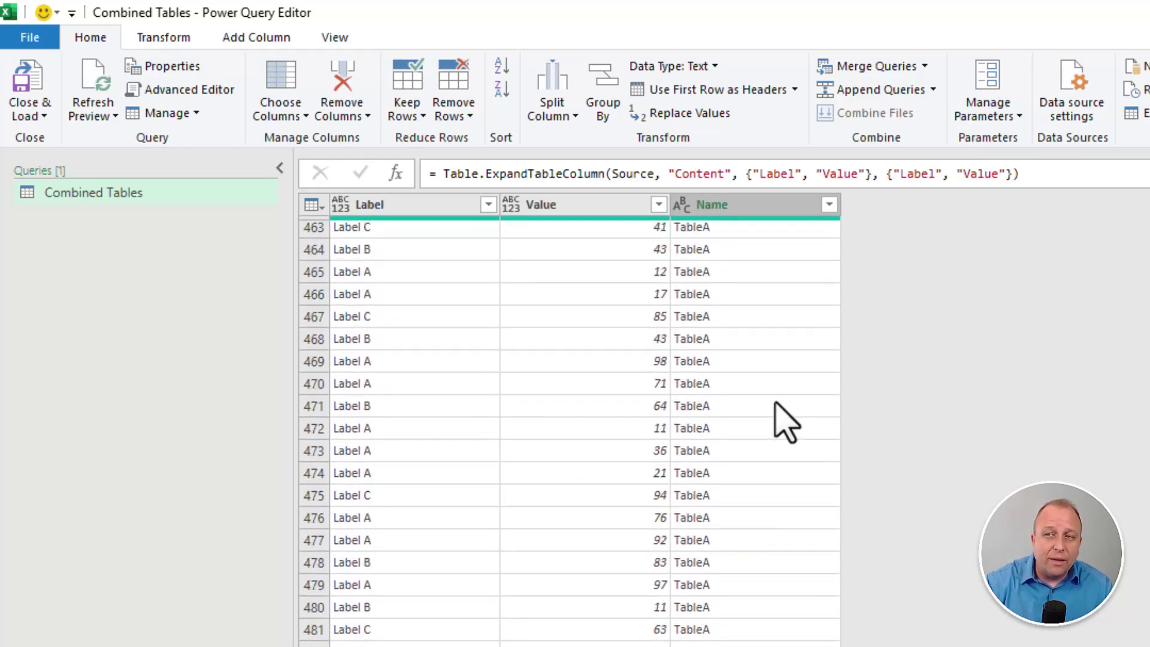
scroll(776, 403, "down", 20)
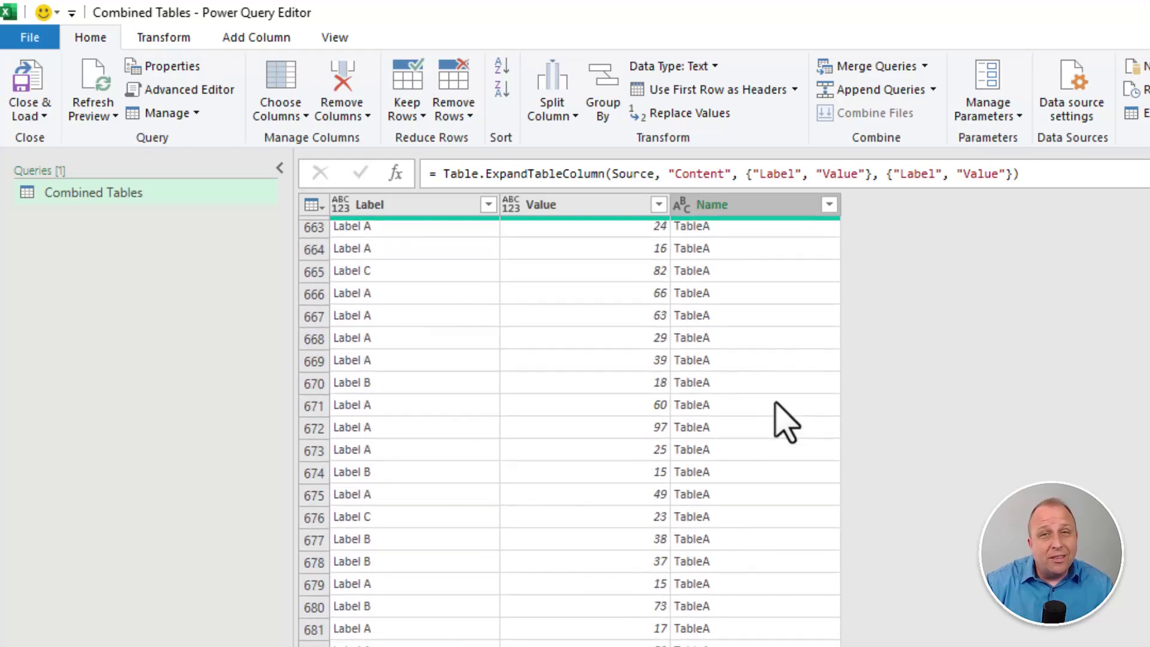
scroll(783, 419, "down", 20)
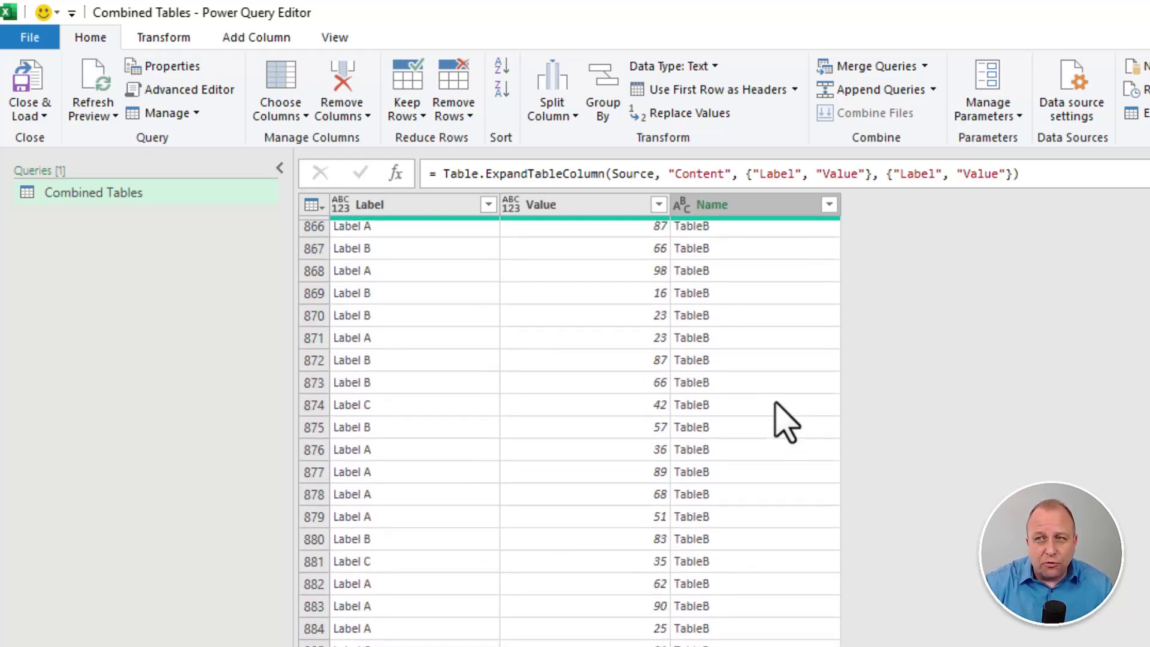
left_click(709, 488)
Step: Set the Label column's data type to Text and the Value column's to Whole Number
left_click(406, 206)
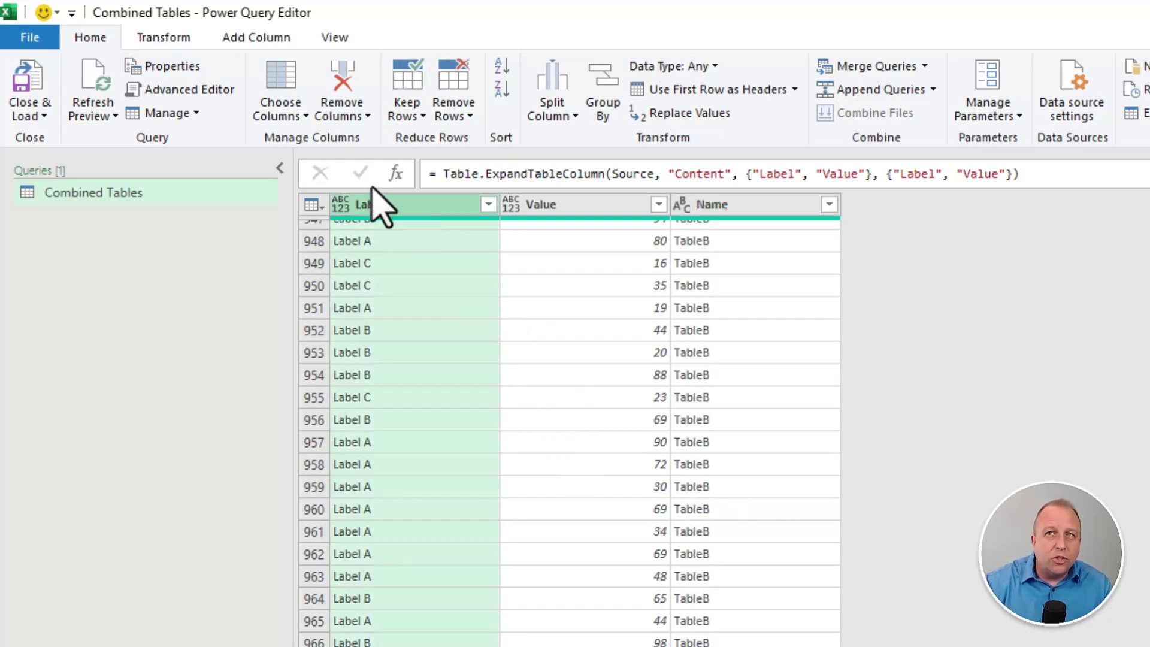
left_click(337, 208)
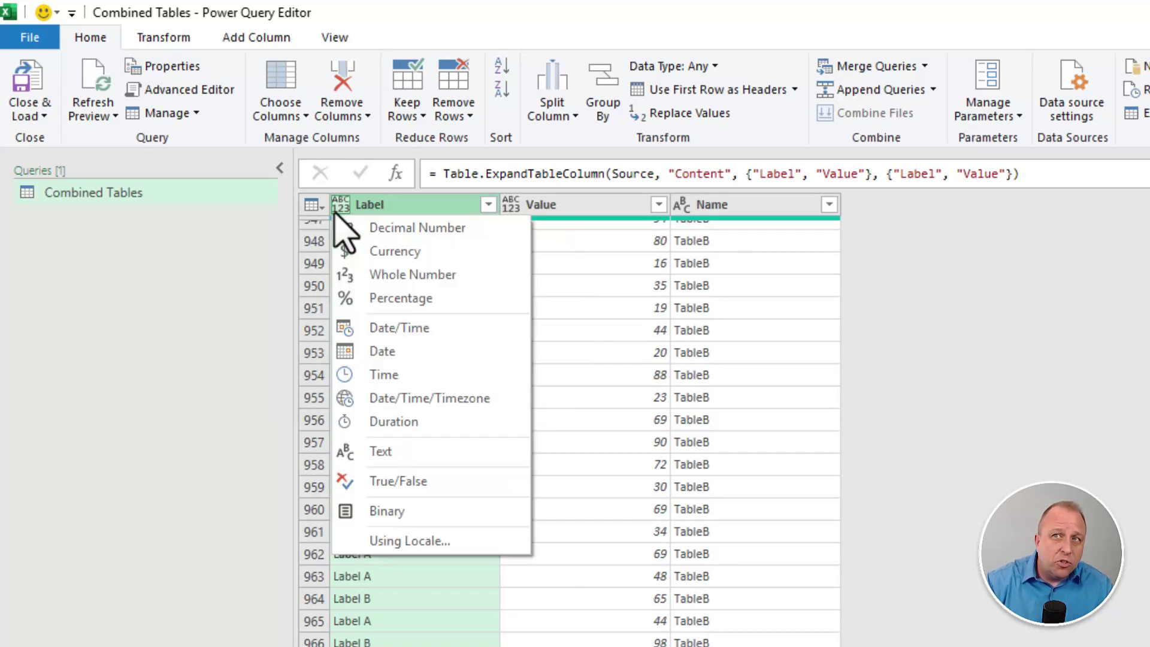
left_click(419, 451)
left_click(512, 207)
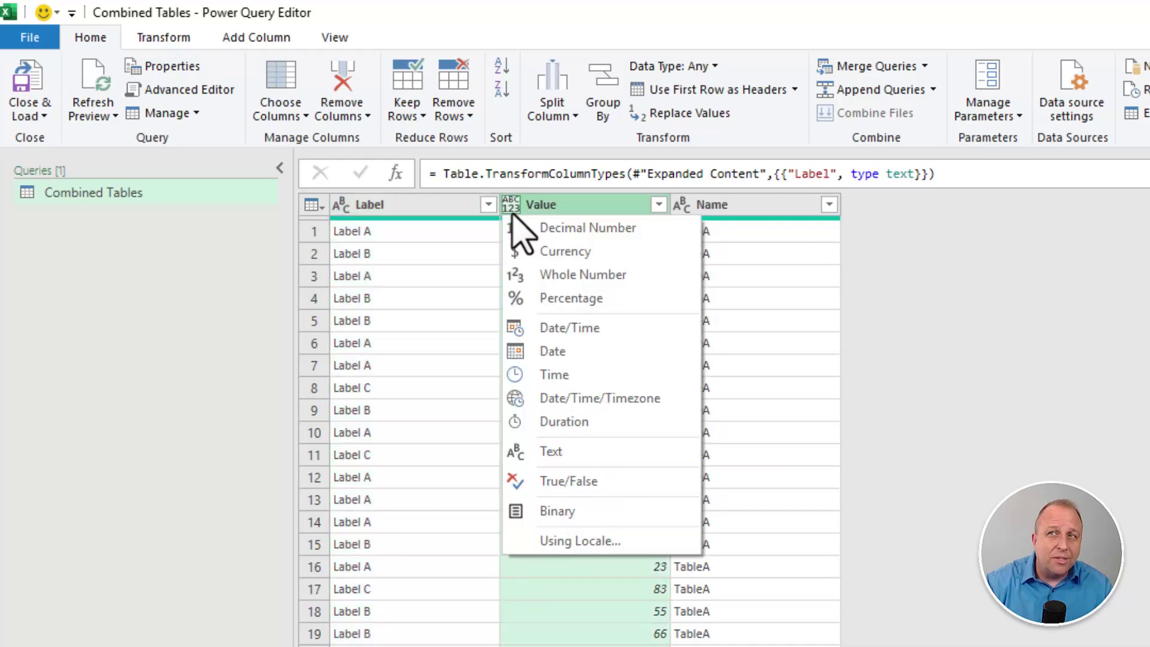
left_click(599, 274)
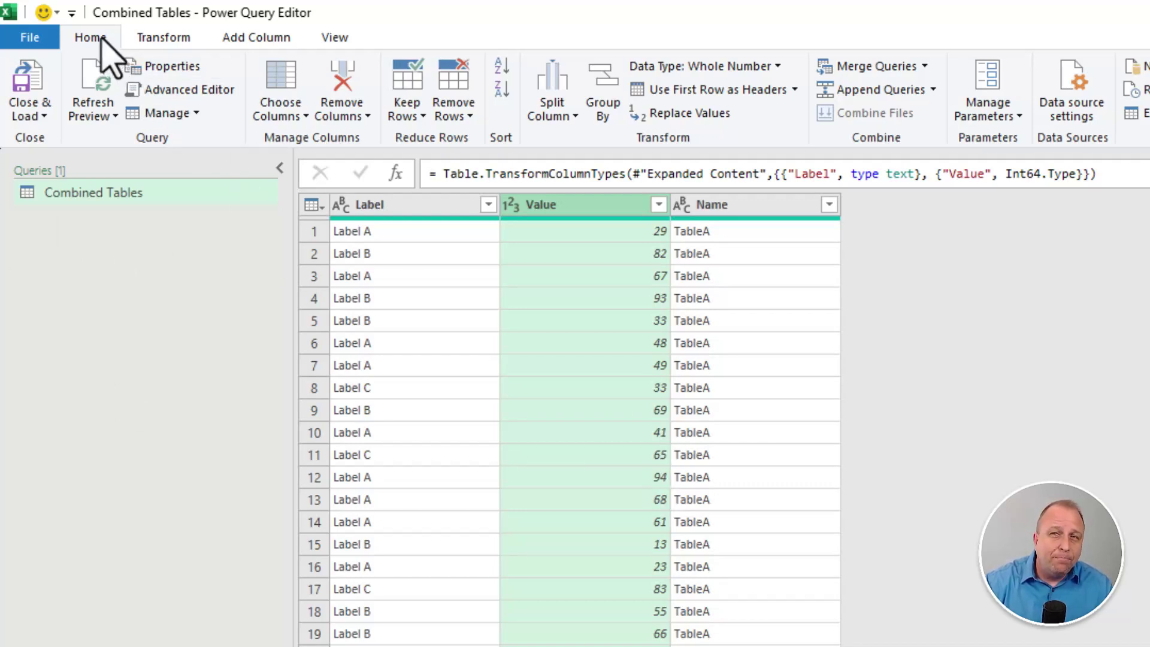
Step: Load the combined query as a table into the existing worksheet at cell A1
left_click(36, 114)
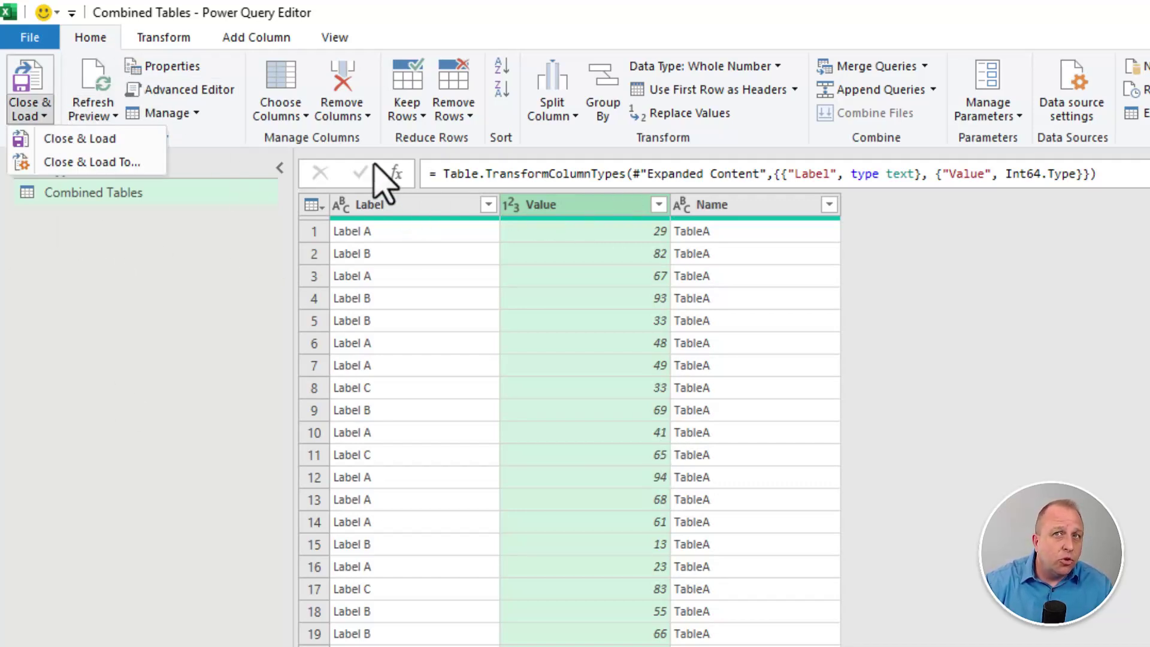
left_click(98, 160)
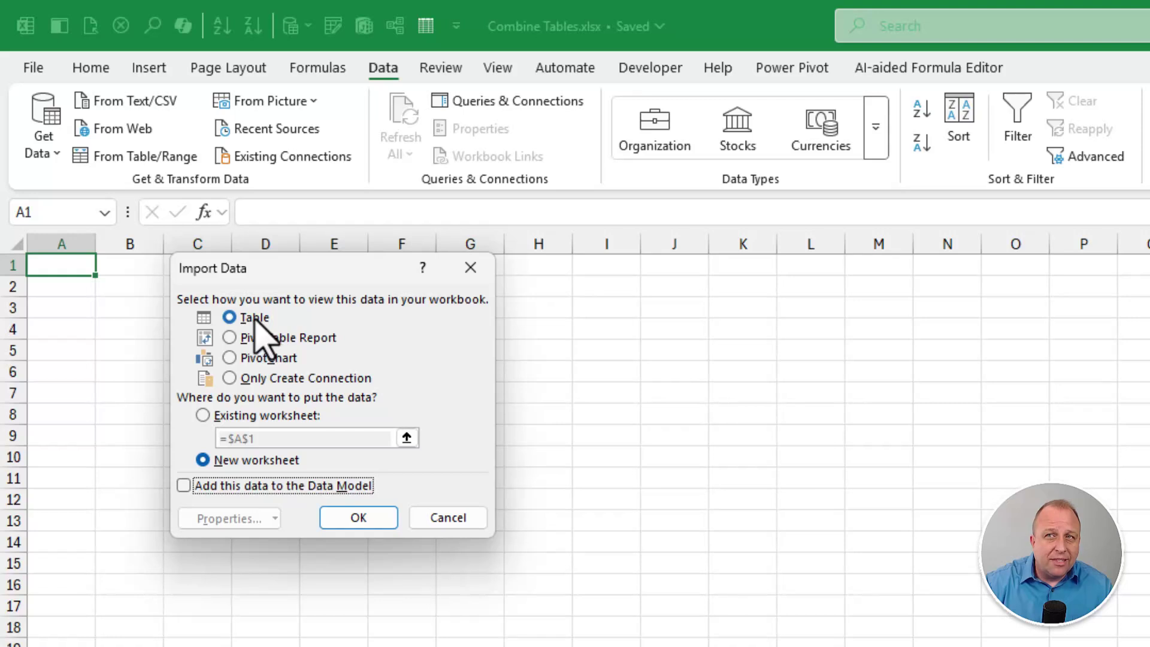
left_click(245, 417)
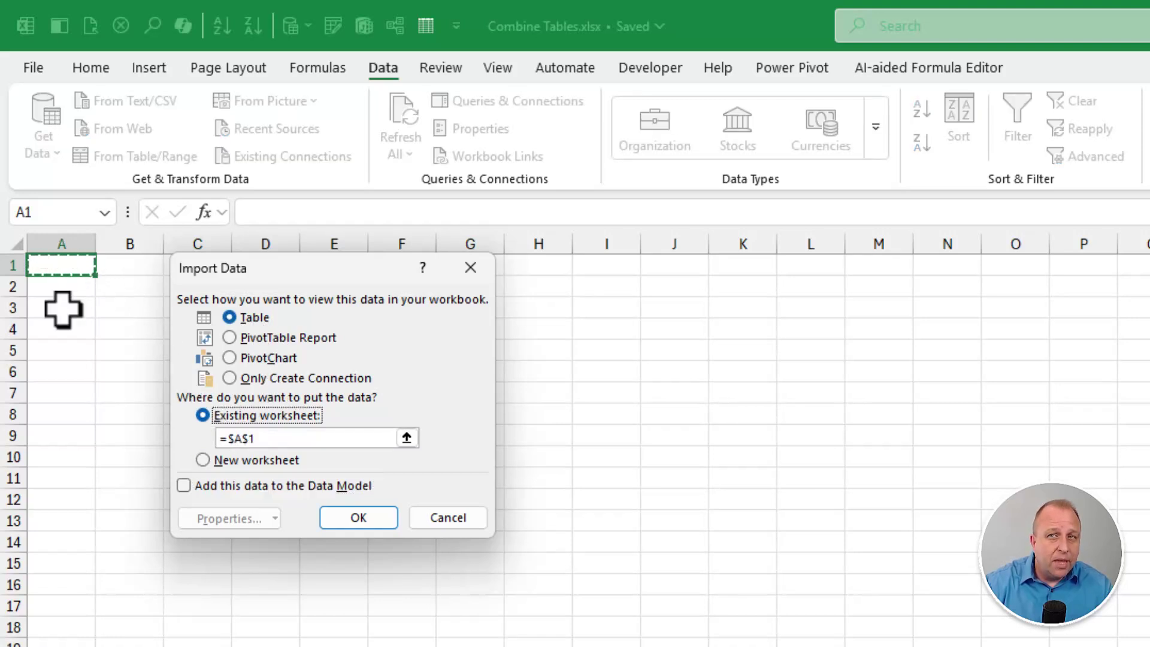
left_click(370, 518)
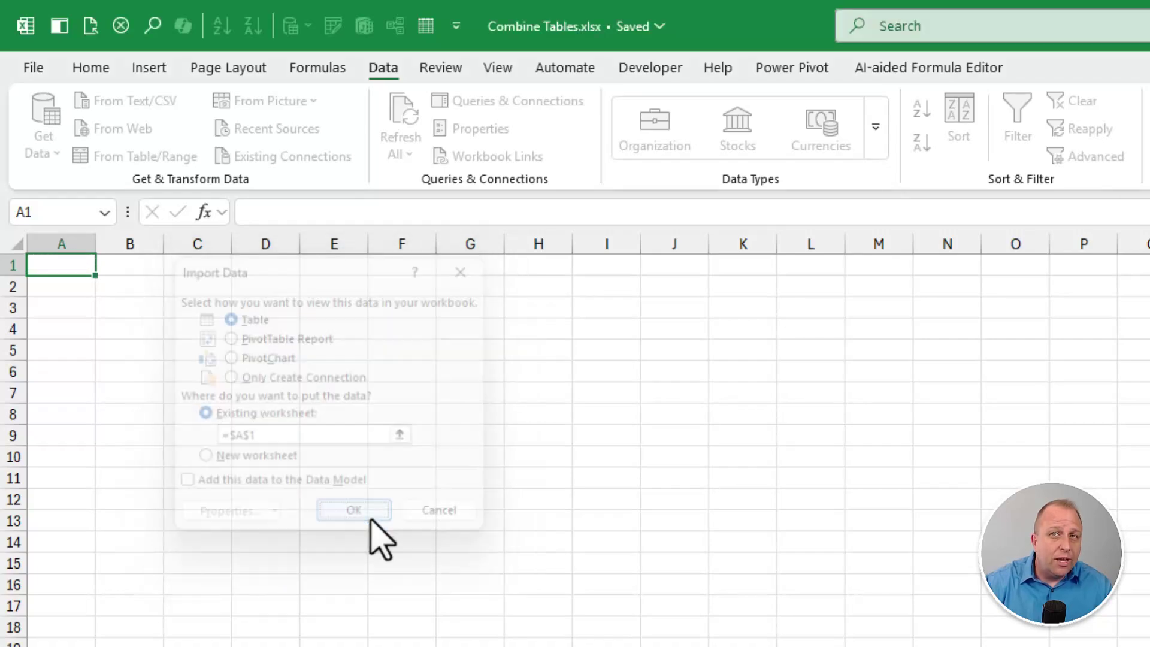
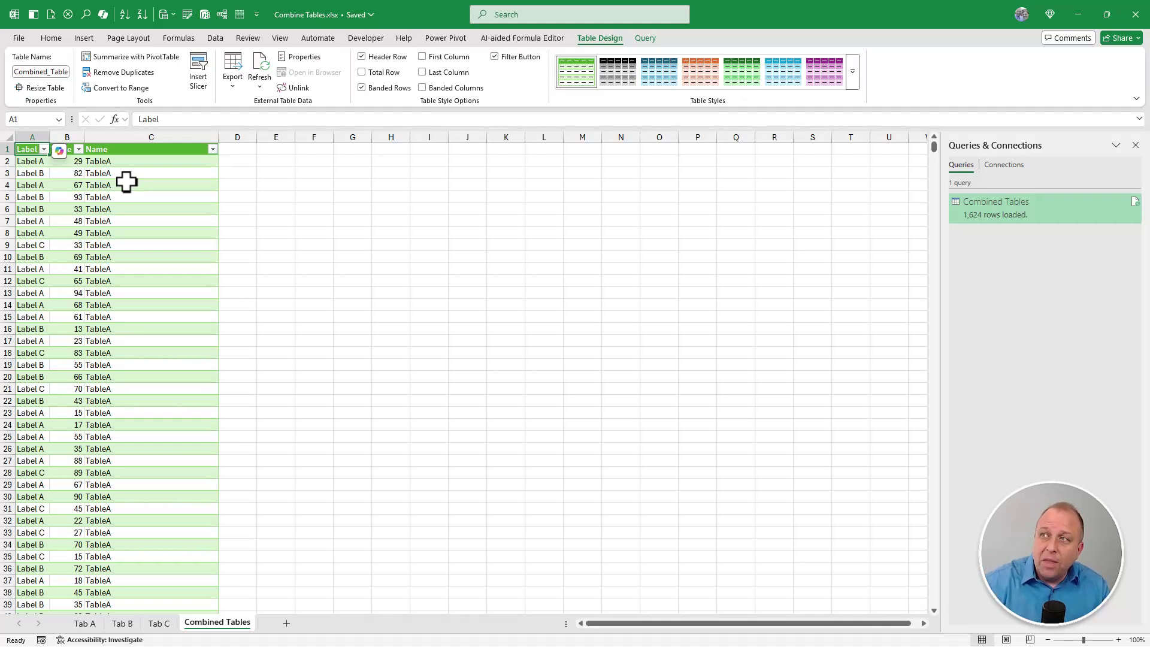
Step: Reopen the Combined Tables query for editing at its Source step and refresh the preview of the table list
mouse_move(1011, 206)
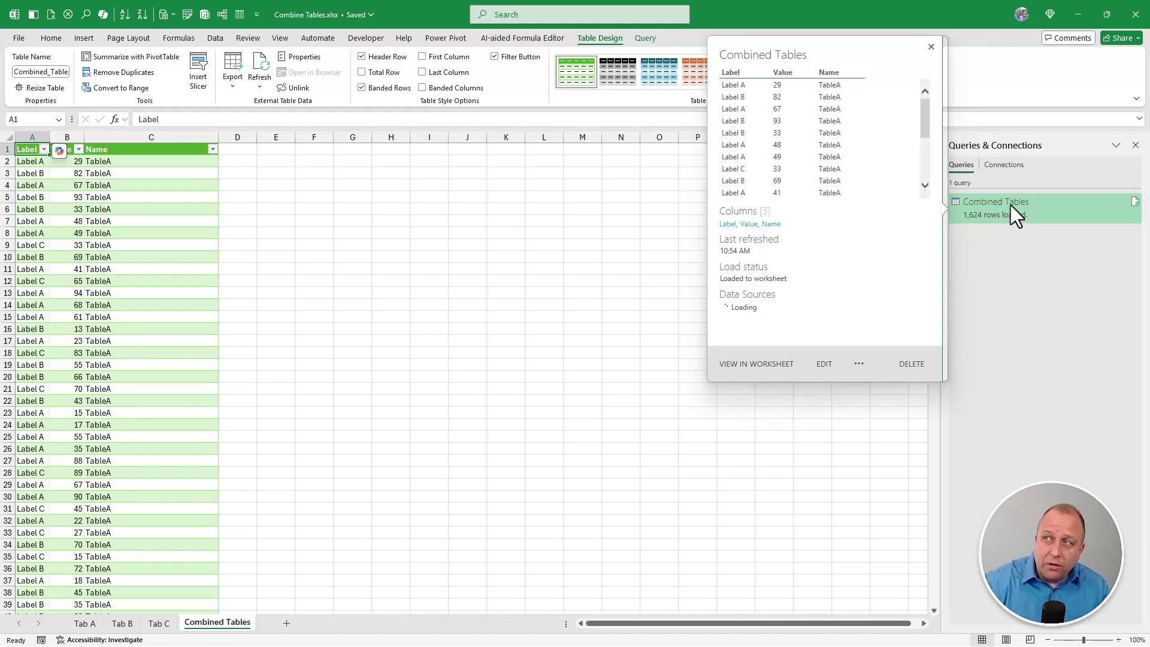
double_click(1019, 207)
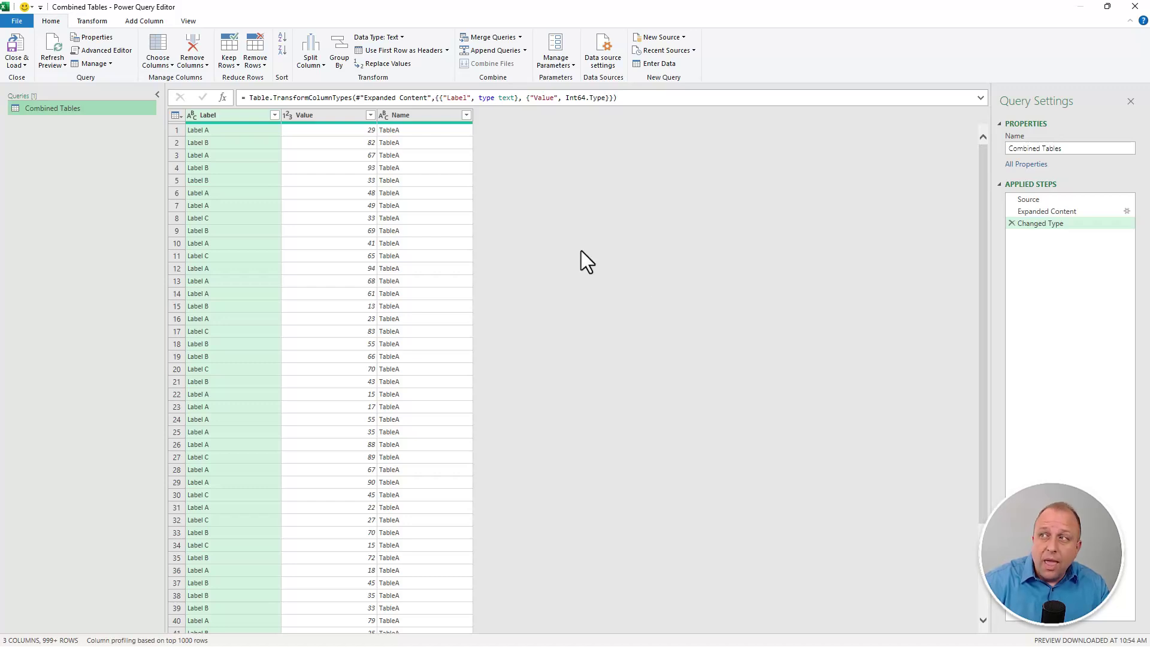
left_click(1045, 202)
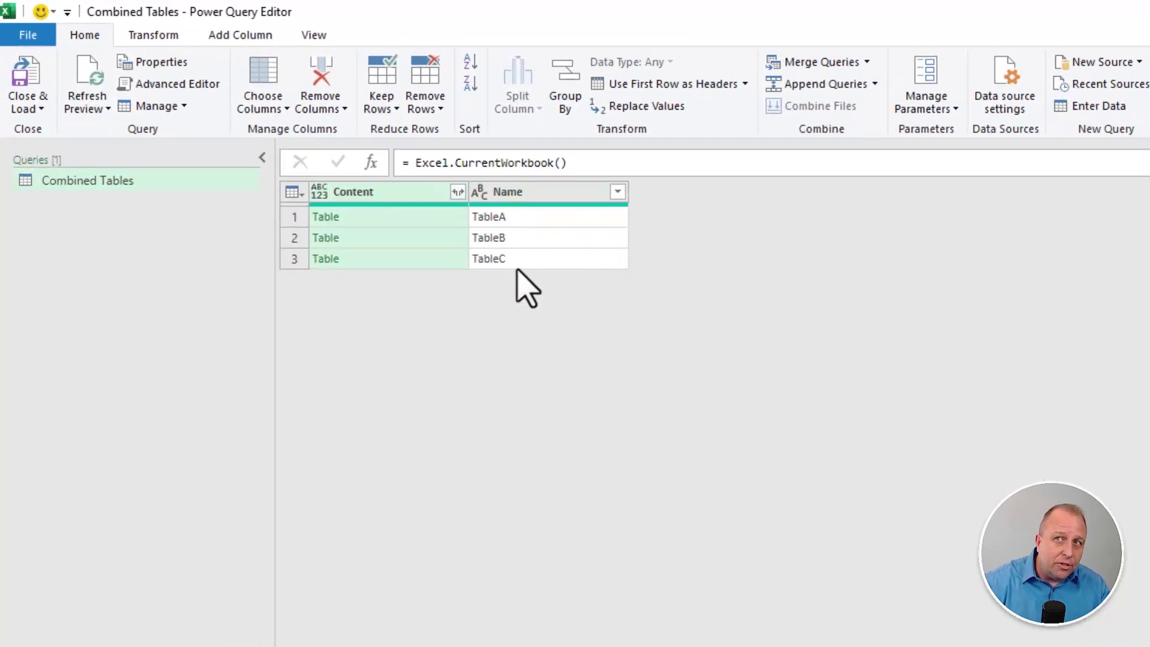
left_click(80, 84)
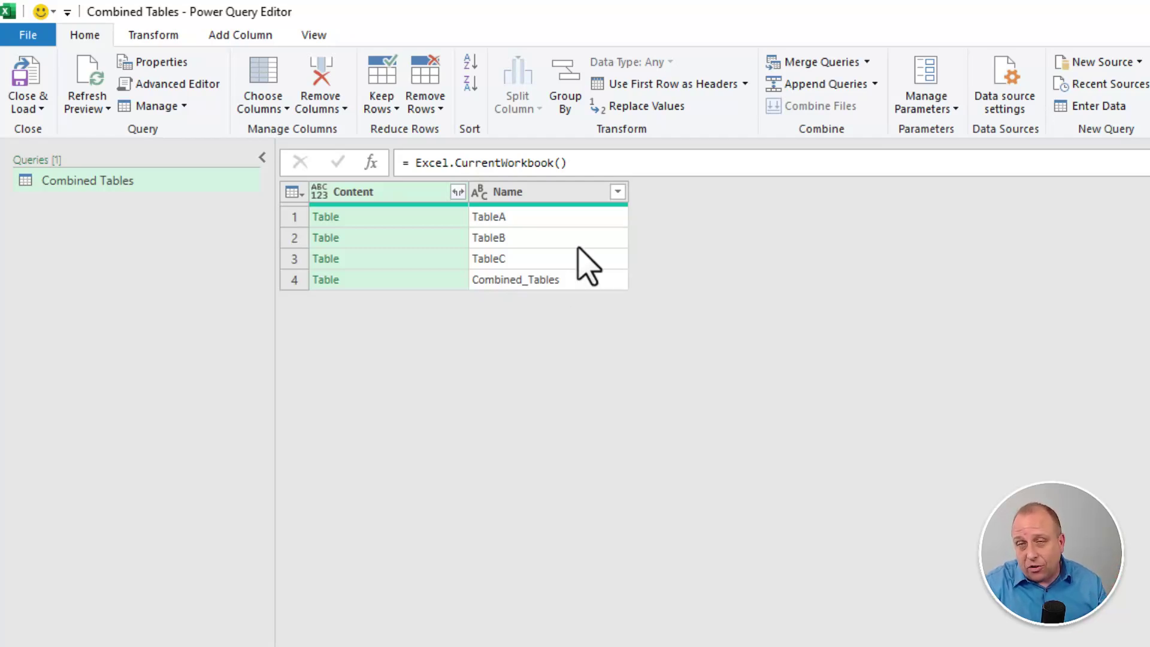
Step: Filter Combined_Tables out of the Name column at the Source step and load the query back to the worksheet
left_click(618, 192)
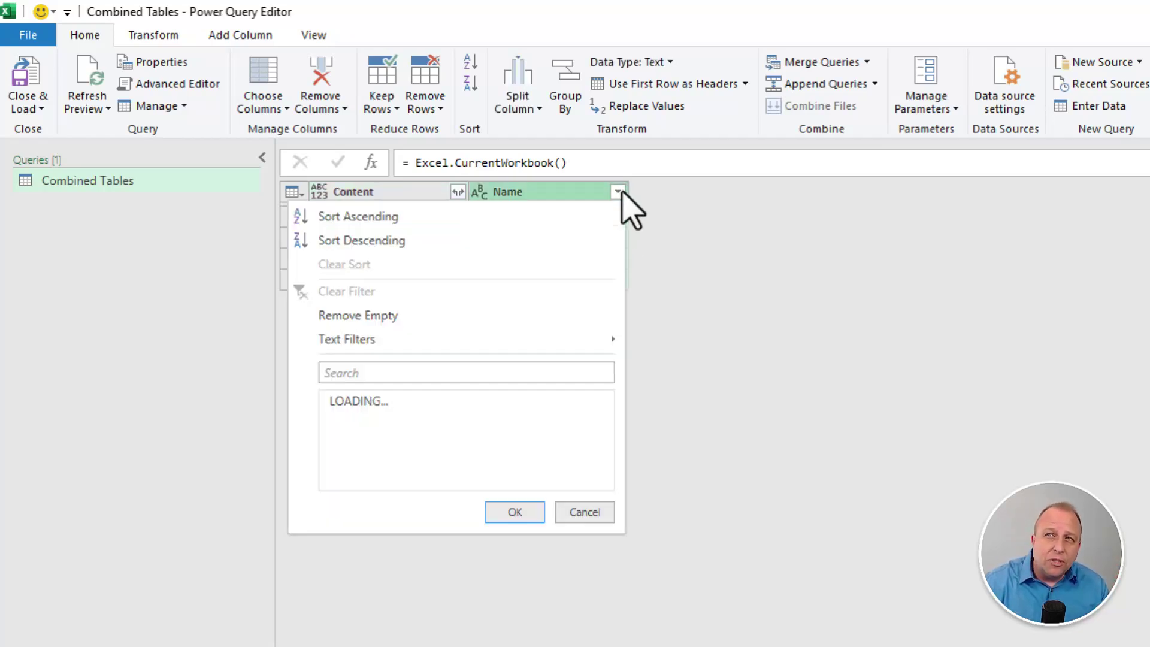
left_click(335, 421)
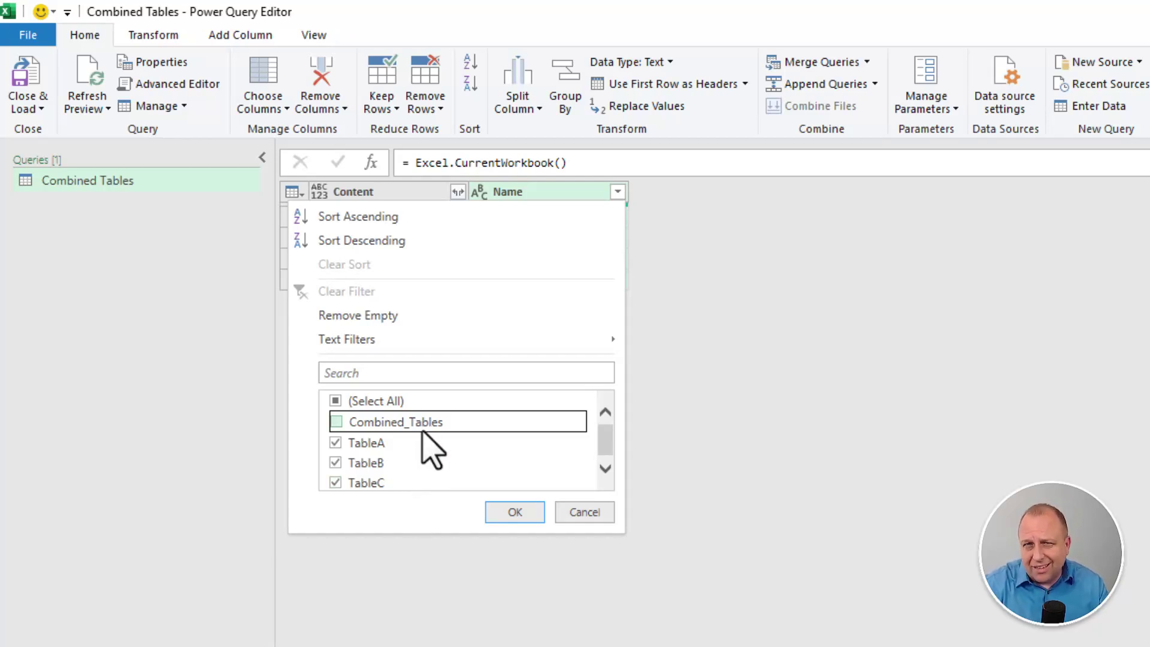
left_click(514, 511)
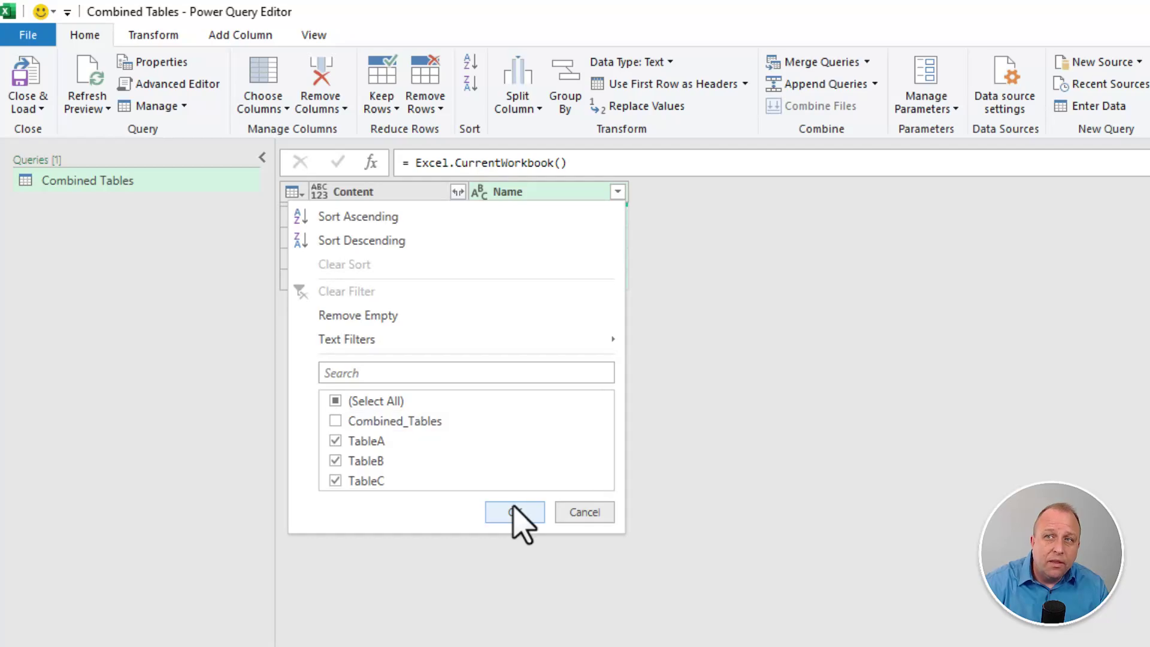
left_click(26, 75)
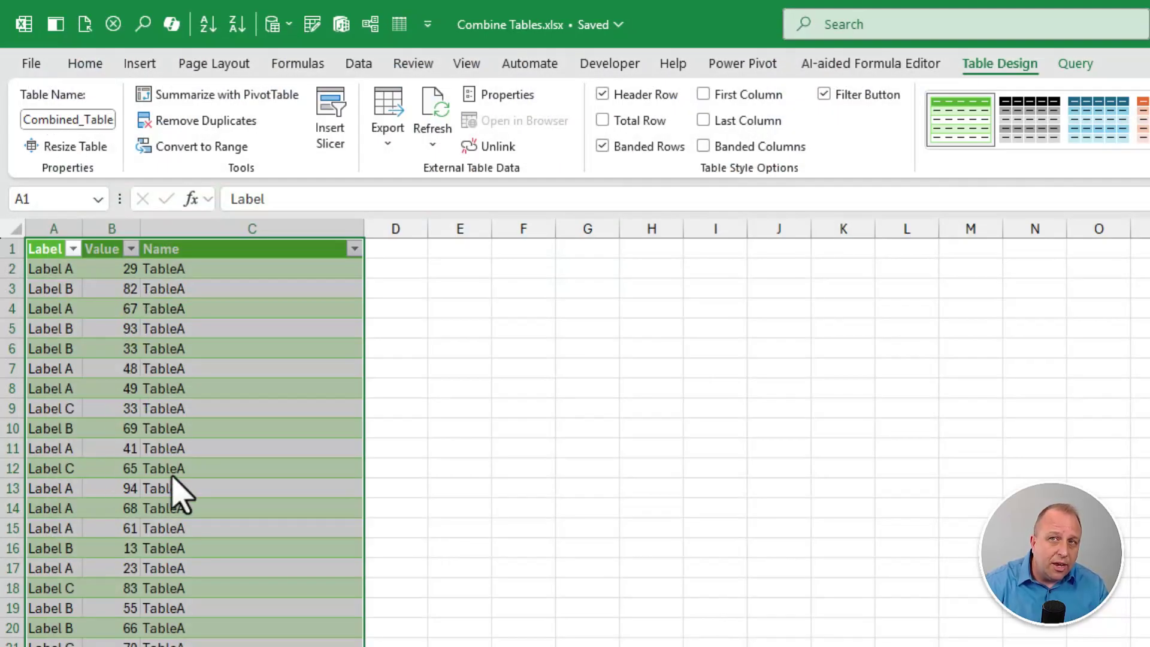
left_click(172, 292)
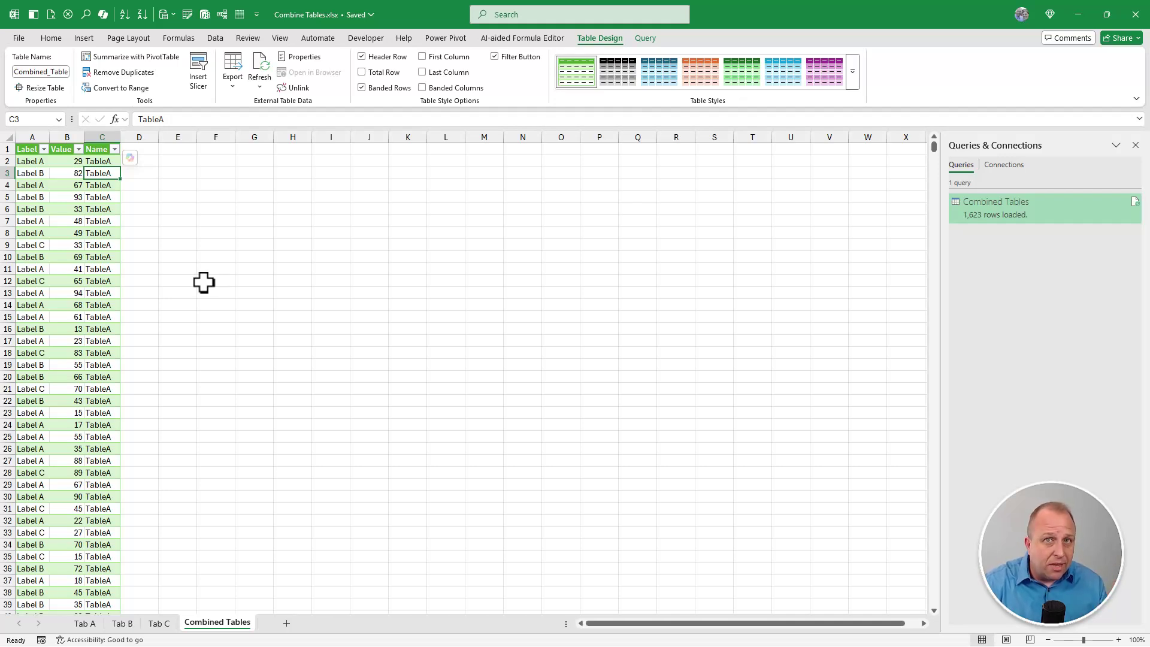
Step: Look at the February and March workbooks in the Combining Tables folder in File Explorer, and return to the Excel workbook
key("alt+Tab")
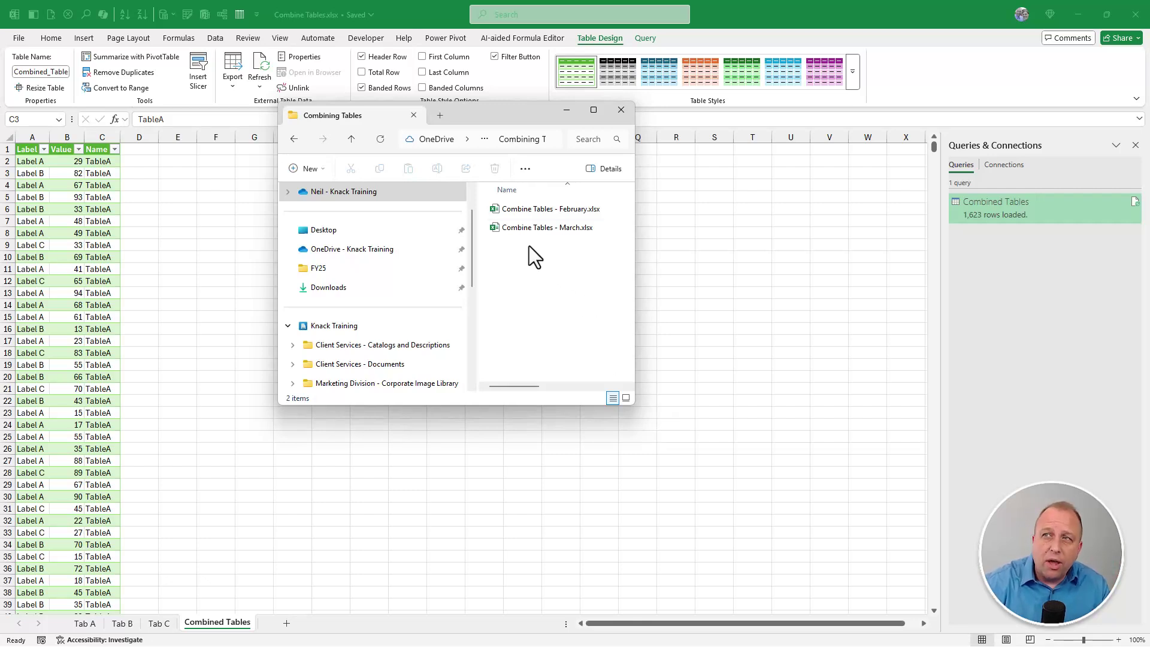
left_click(511, 208)
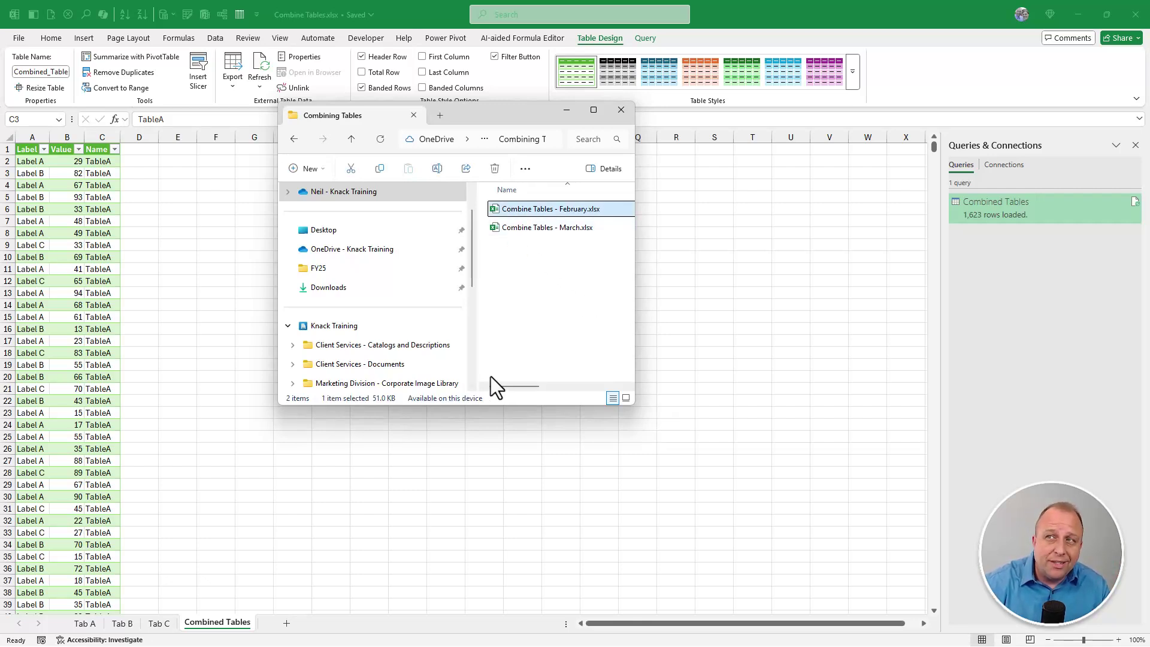
left_click(529, 231)
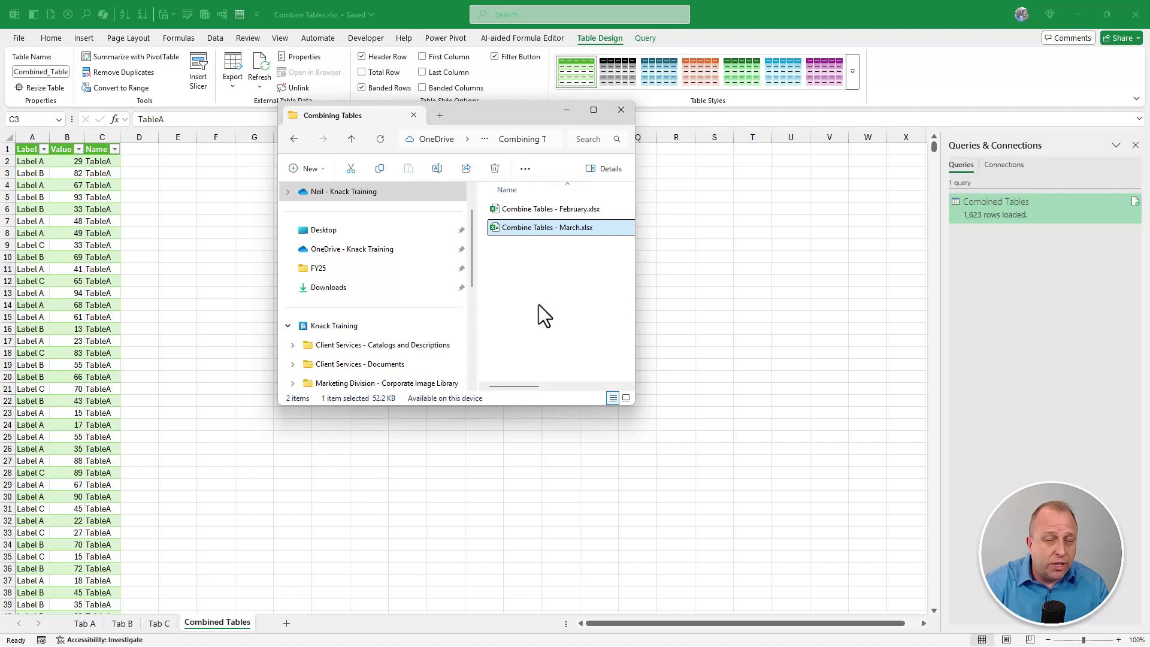
left_click(532, 211)
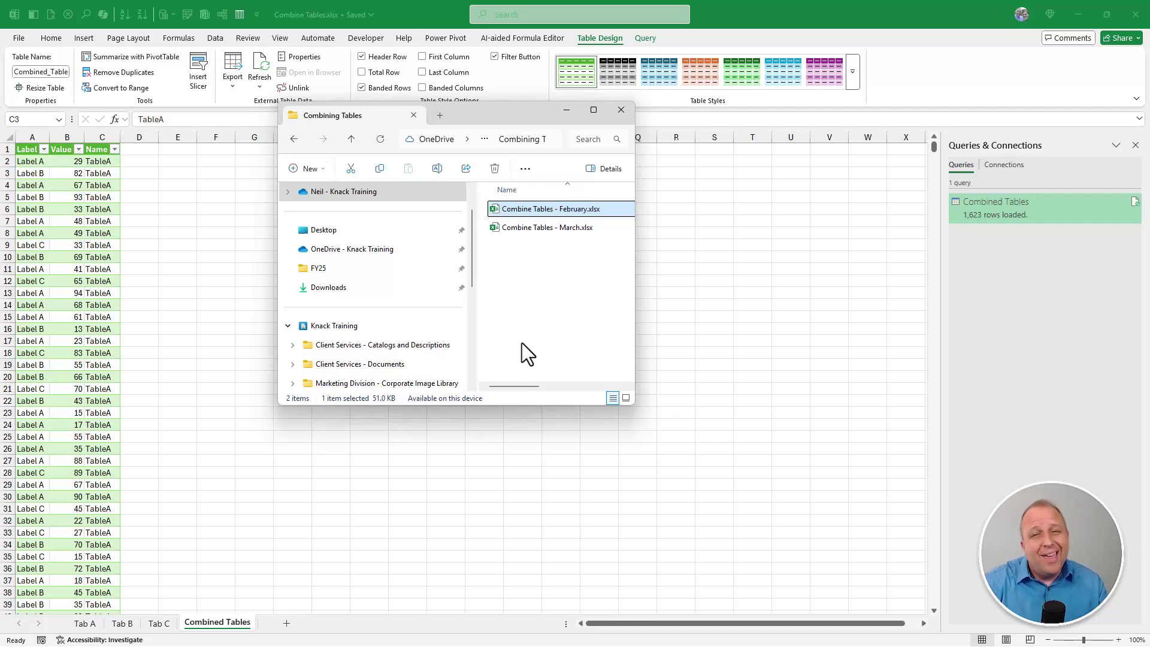
left_click(538, 226)
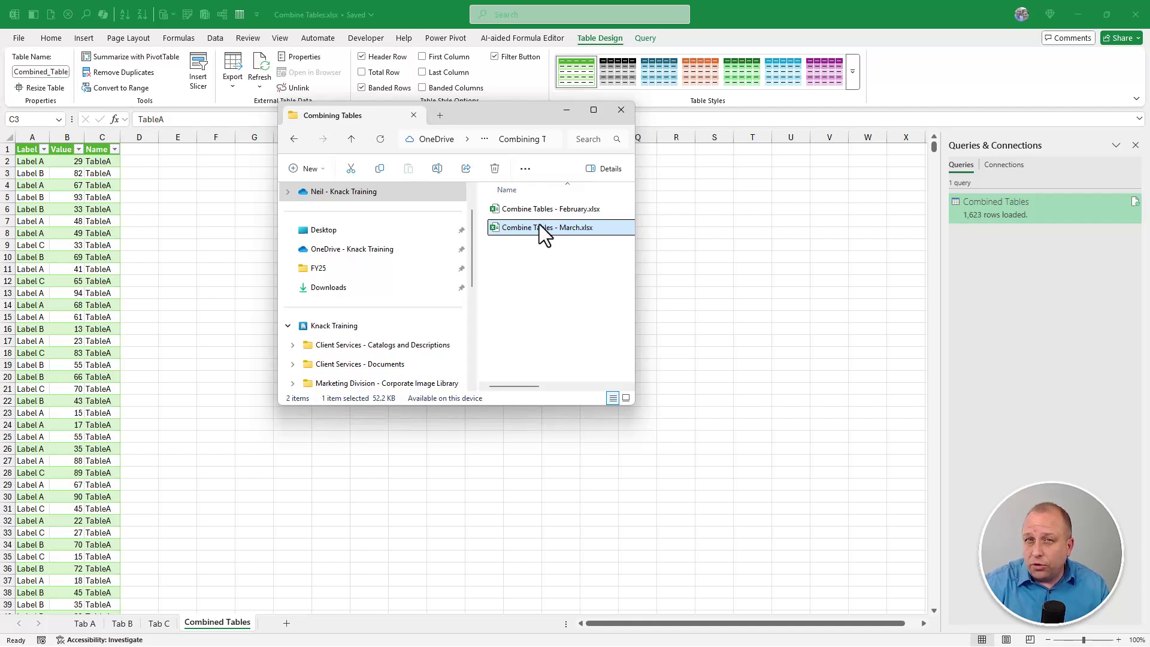
left_click(409, 7)
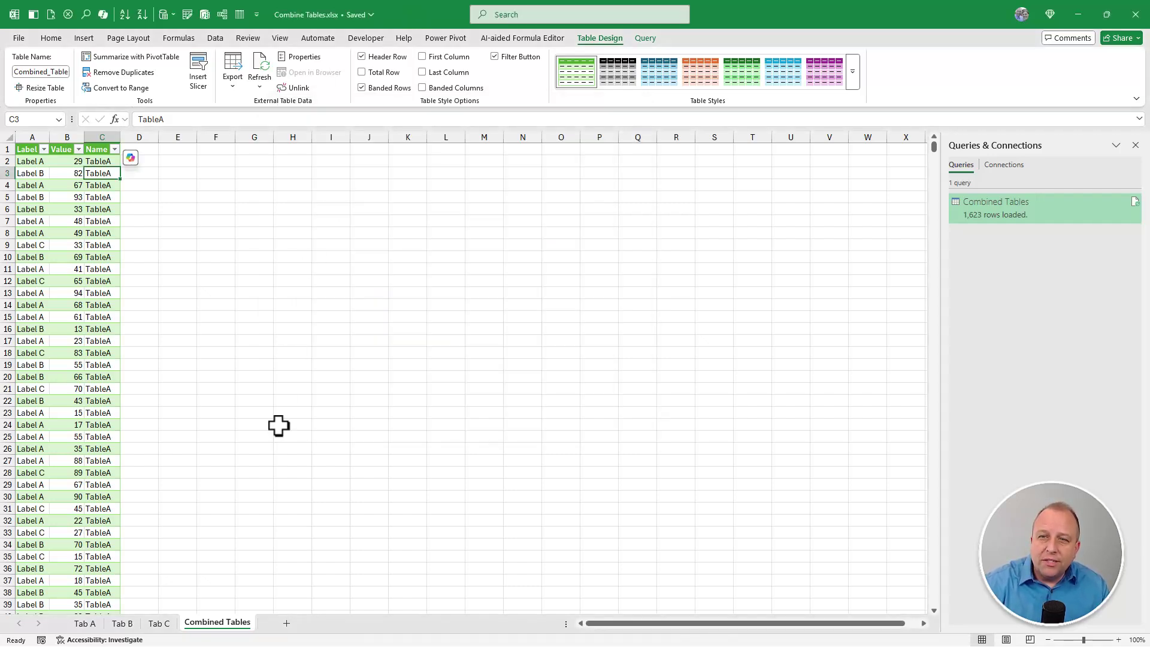
Step: Add a new worksheet after Combined Tables and name it "Combine from files"
left_click(284, 624)
double_click(279, 625)
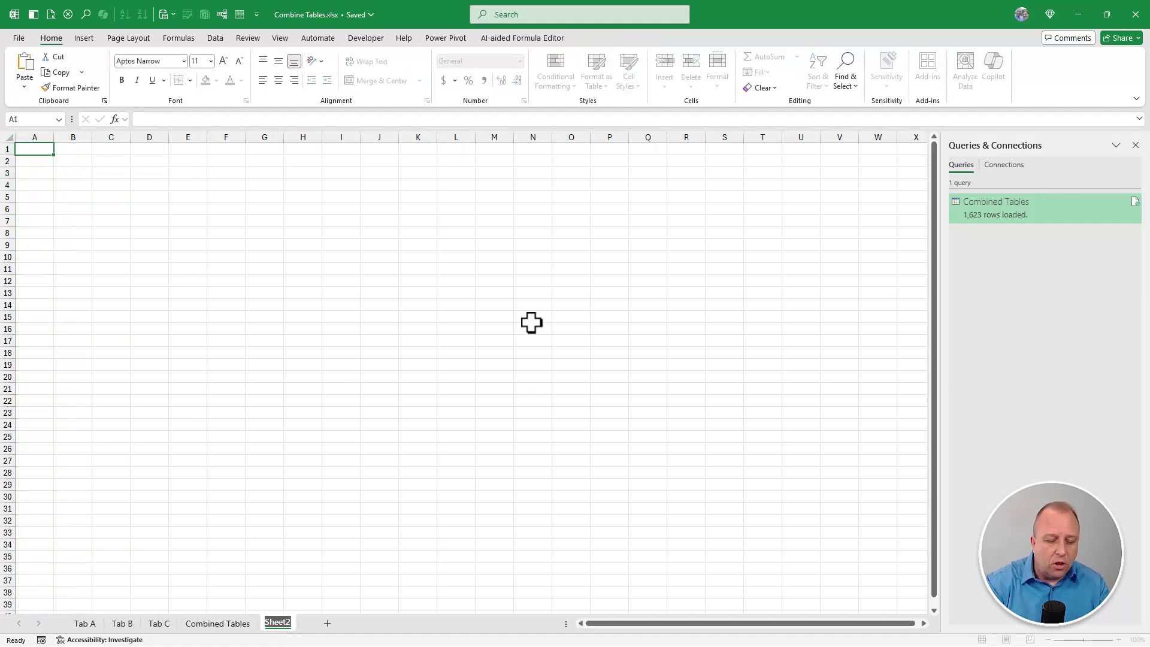
type("Combine")
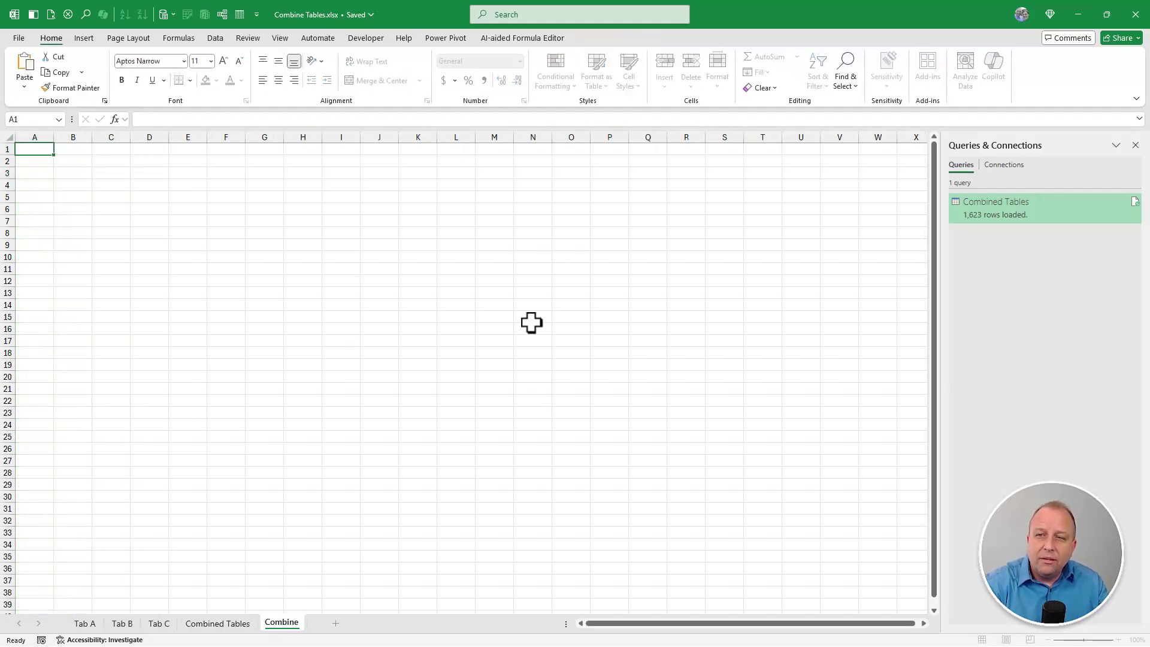
type(" Rows")
key("BackSpace")
key("BackSpace")
key("BackSpace")
key("BackSpace")
type("f")
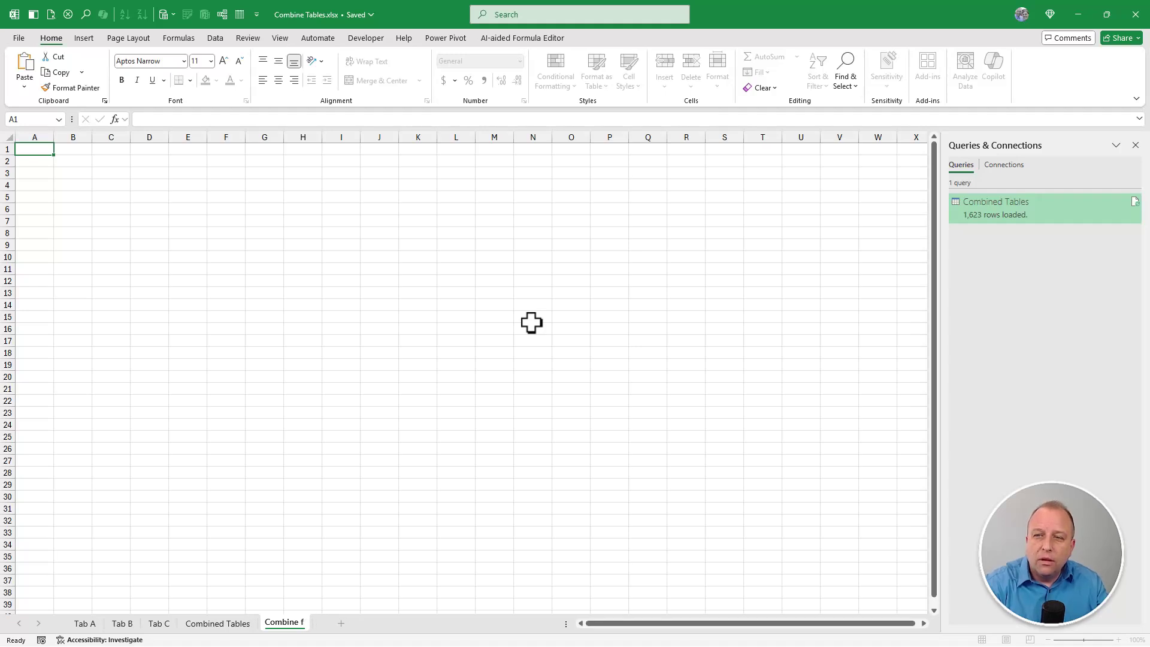
type("rom files")
key("Return")
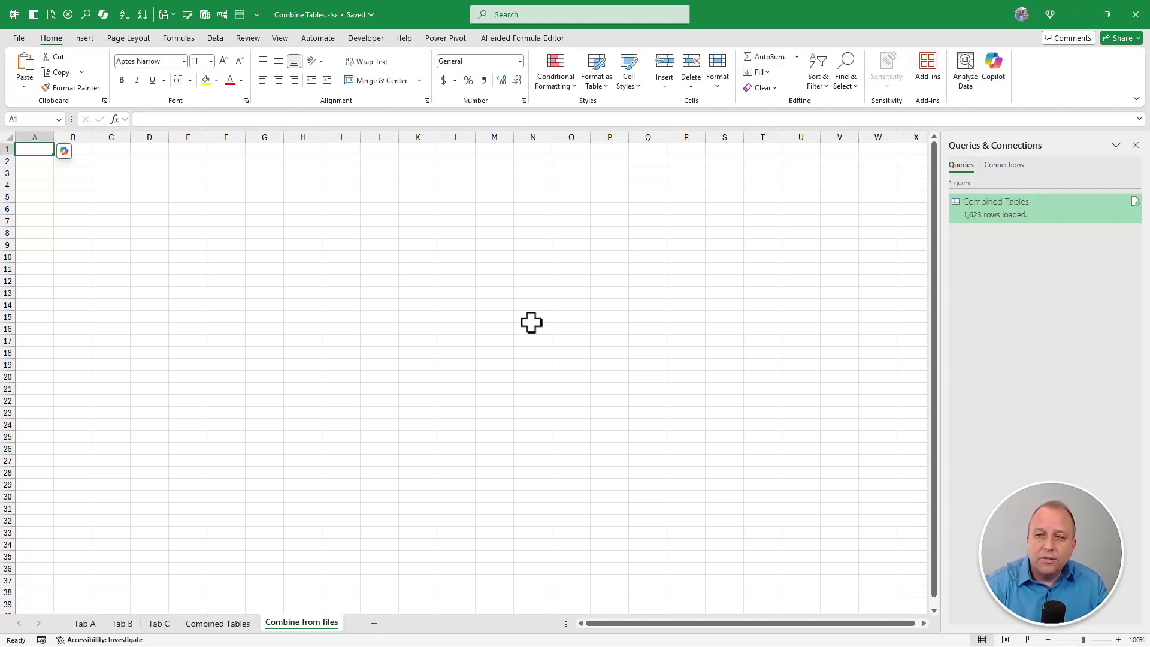
Step: Import TableA from the workbook Combine Tables - February.xlsx in the Combining Tables folder and open it in Power Query for transformation
left_click(215, 38)
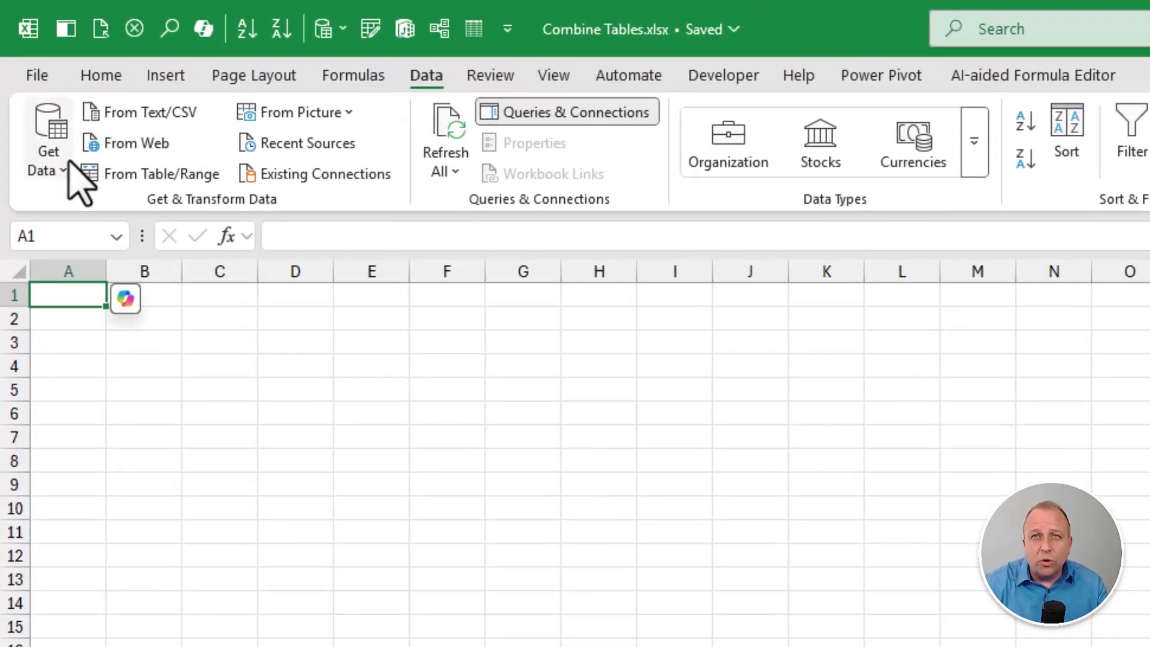
left_click(47, 128)
mouse_move(167, 218)
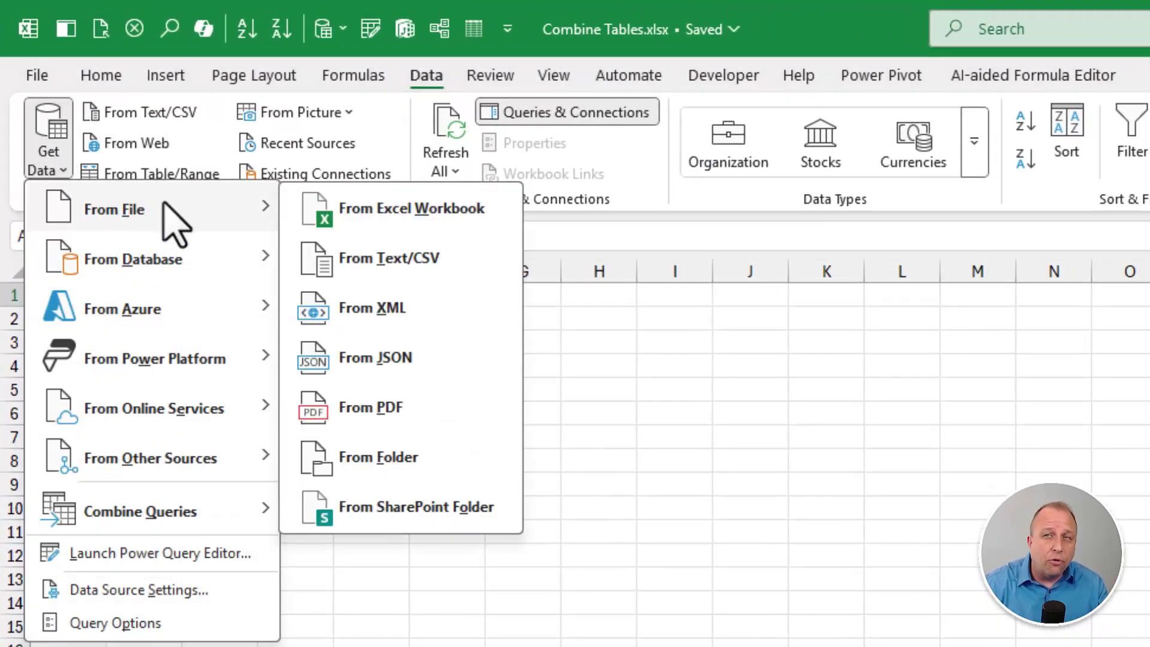
left_click(436, 207)
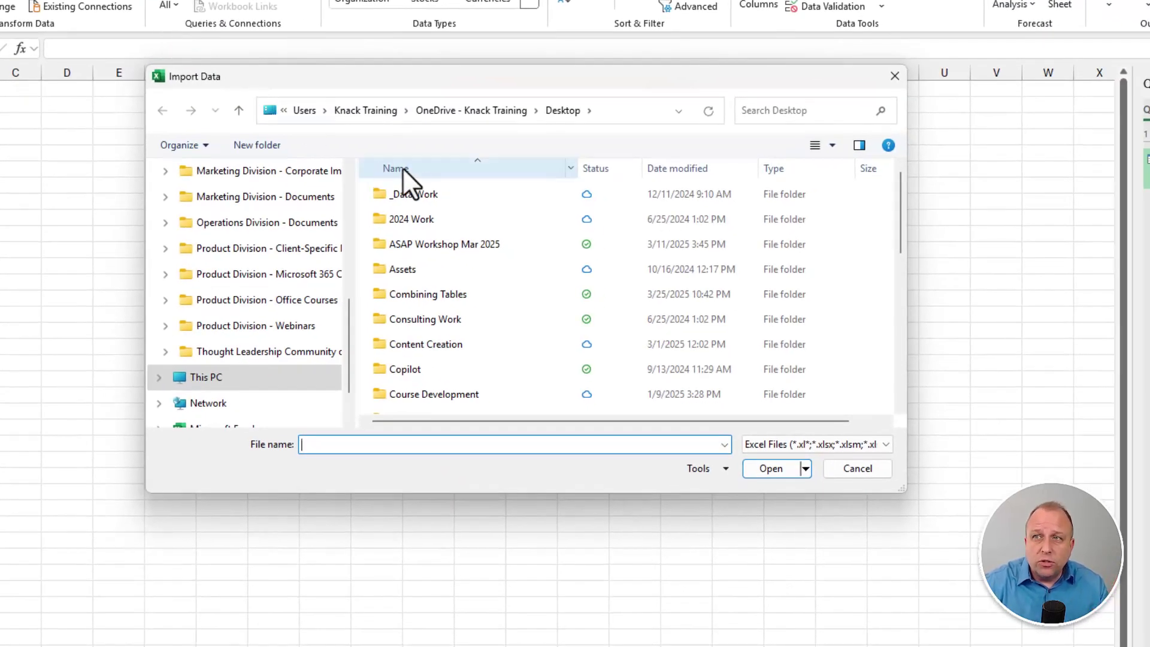
double_click(450, 292)
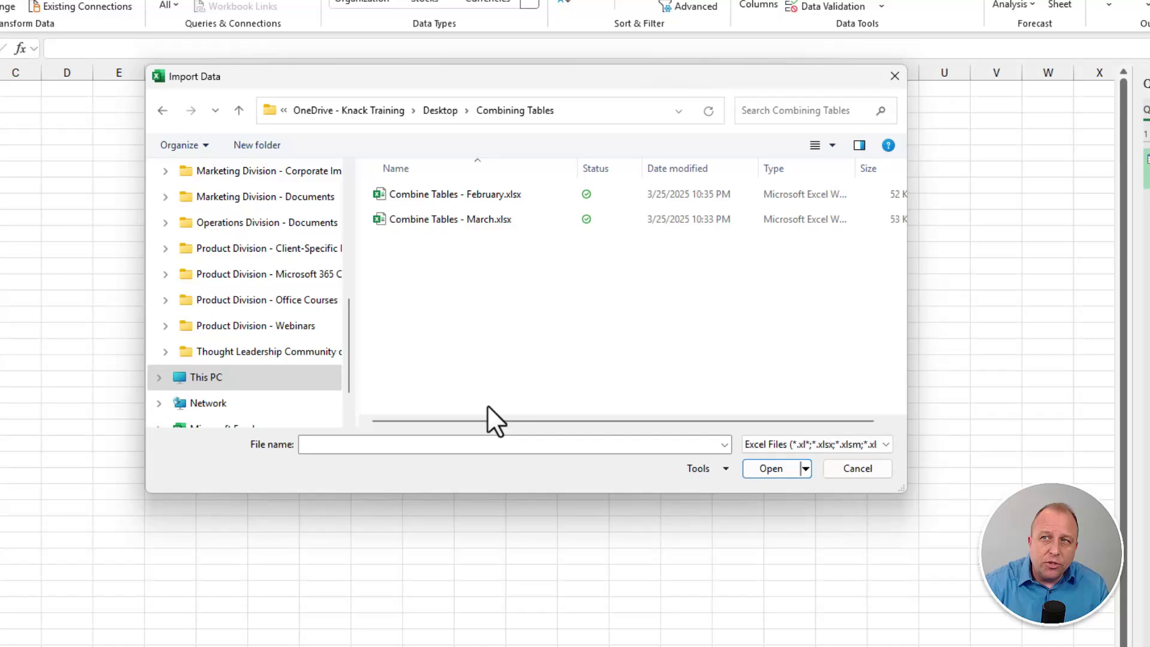
left_click(478, 199)
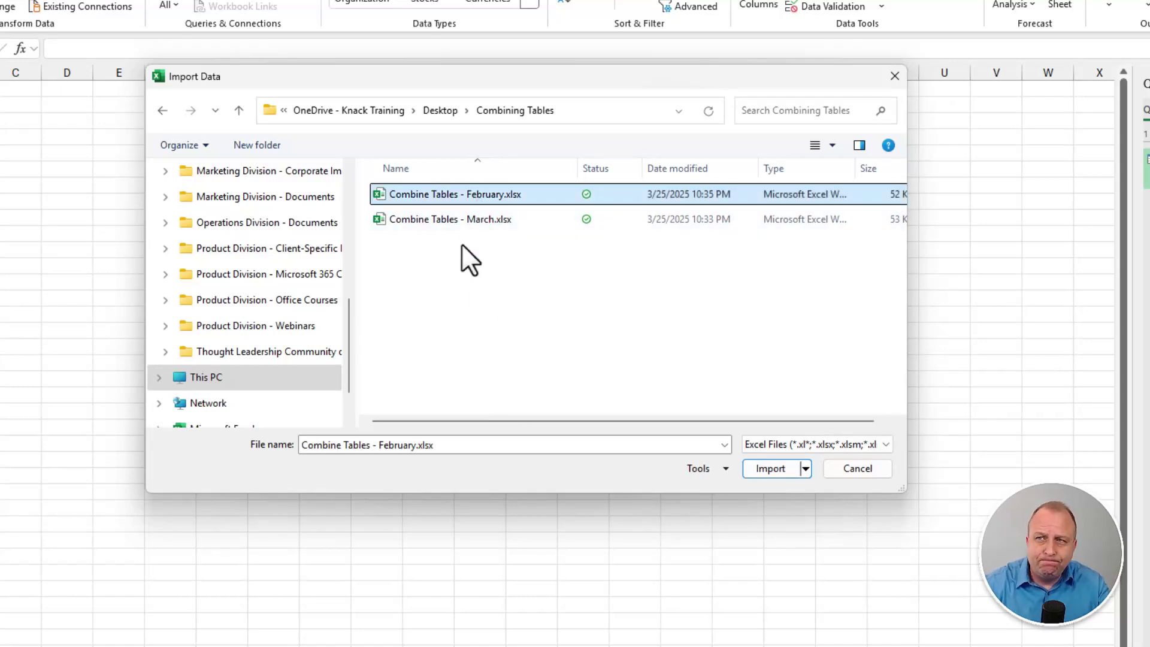
left_click(770, 469)
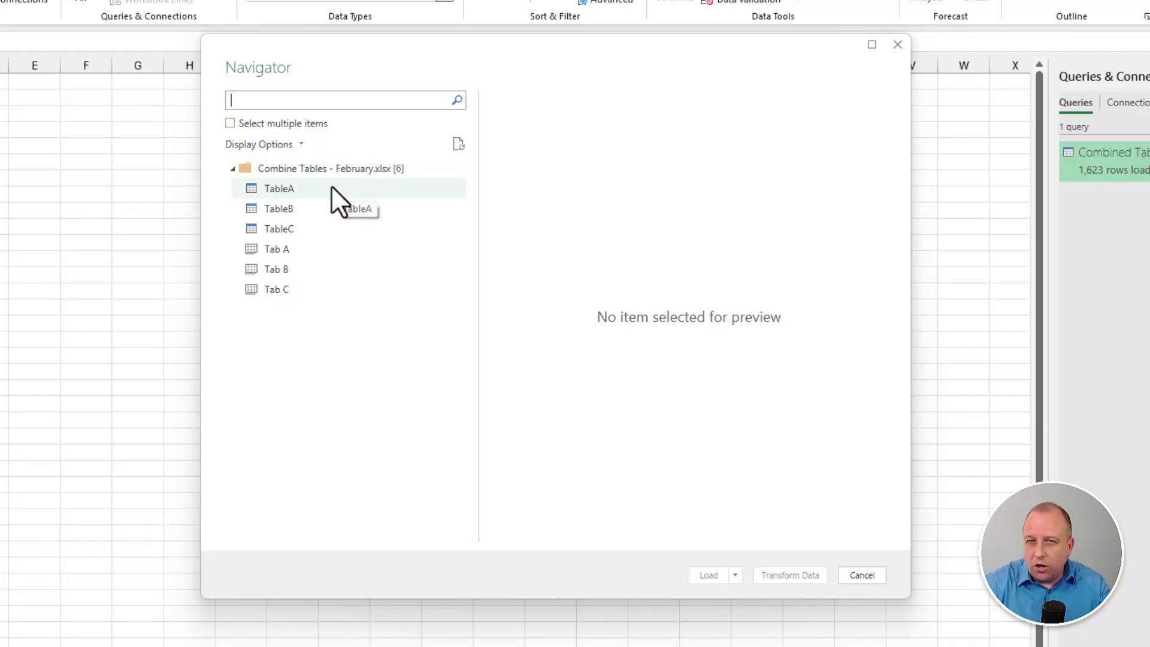
left_click(283, 190)
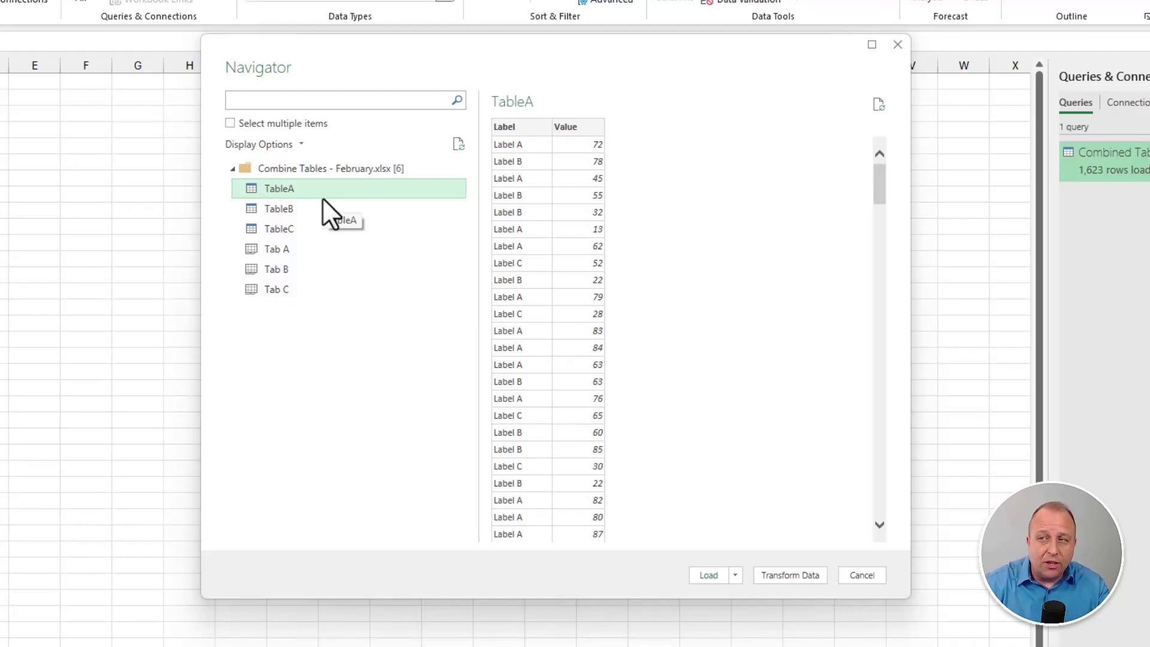
left_click(785, 575)
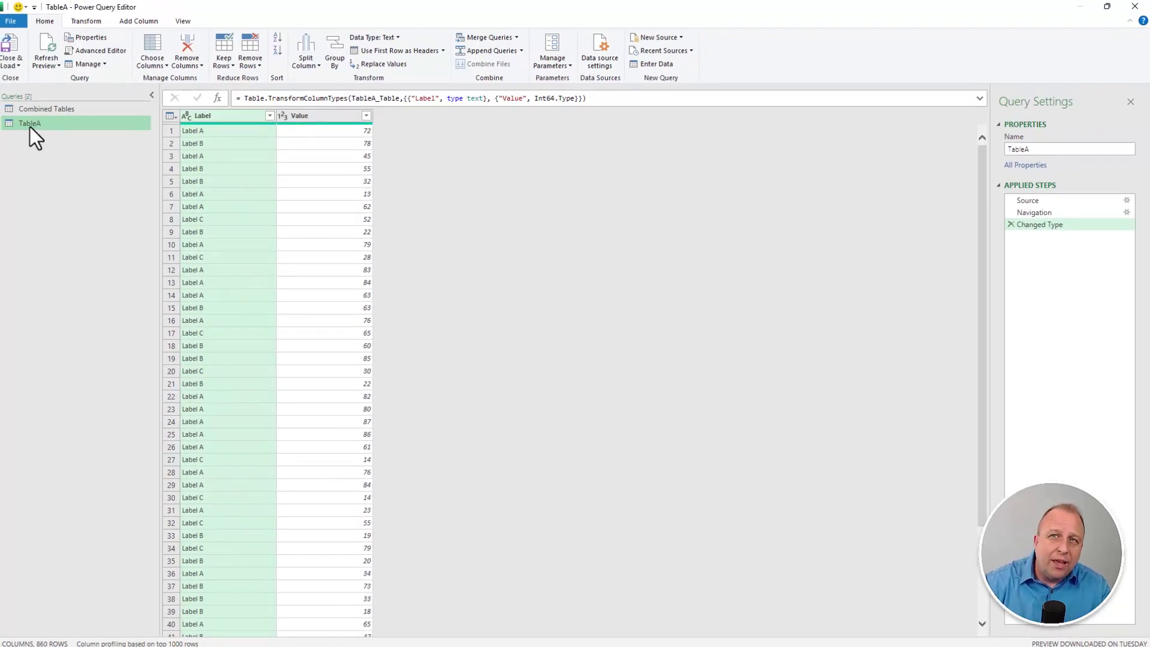
Step: Rename the TableA query to Combined February Data and delete its Changed Type and Navigation steps
double_click(30, 126)
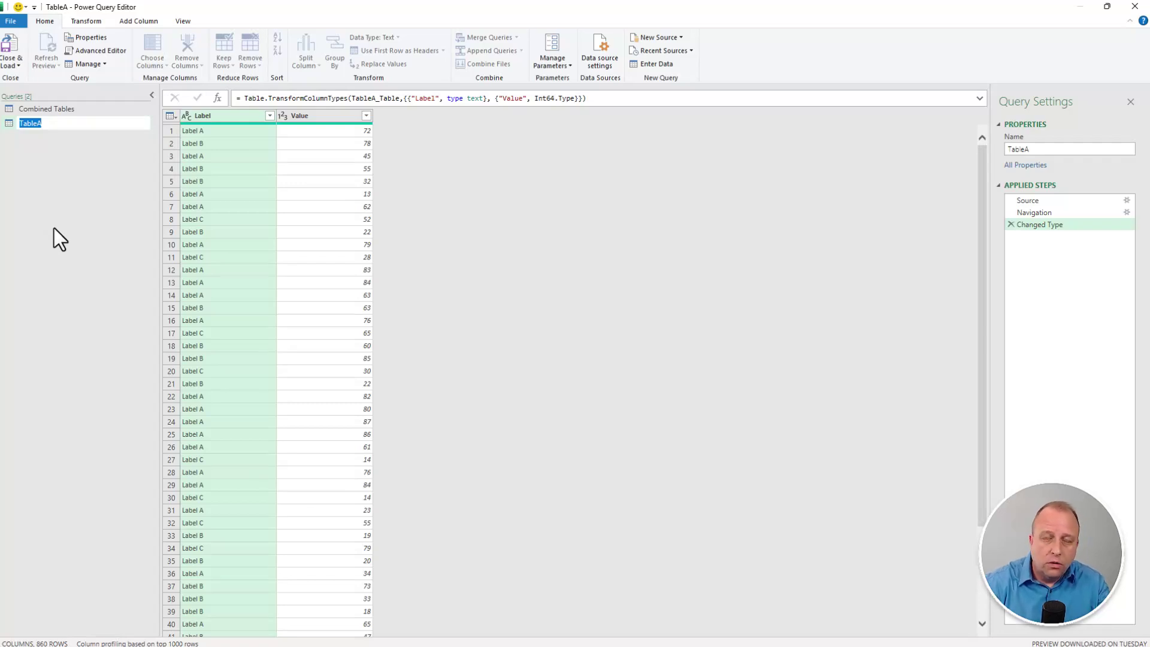
type("Combined ")
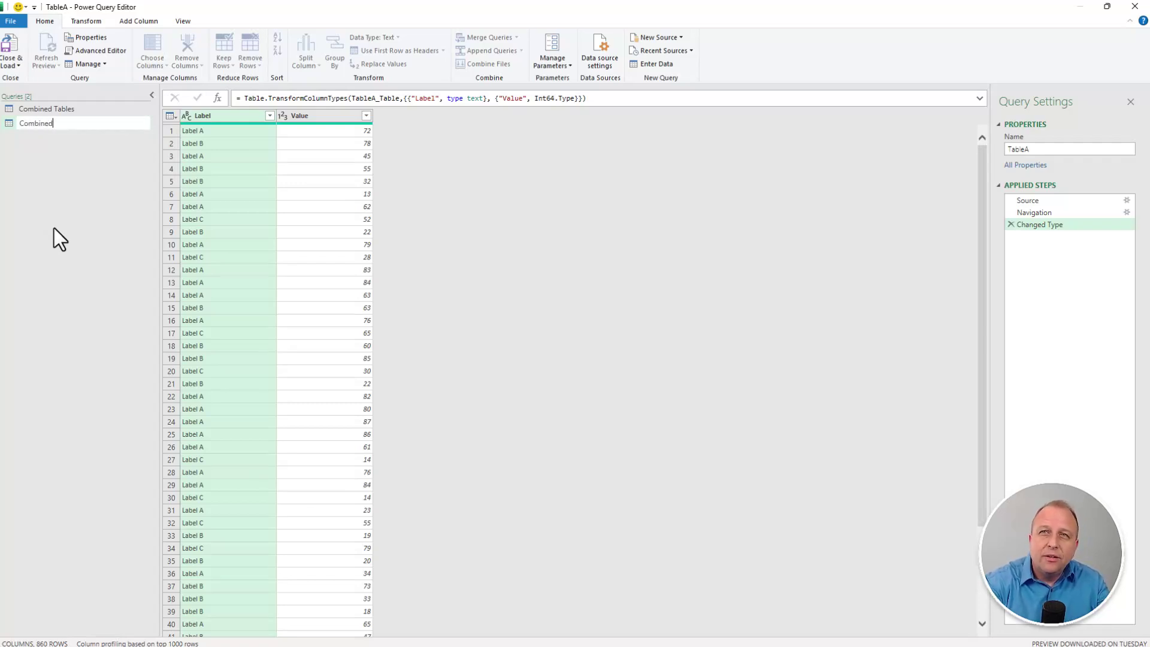
type("February")
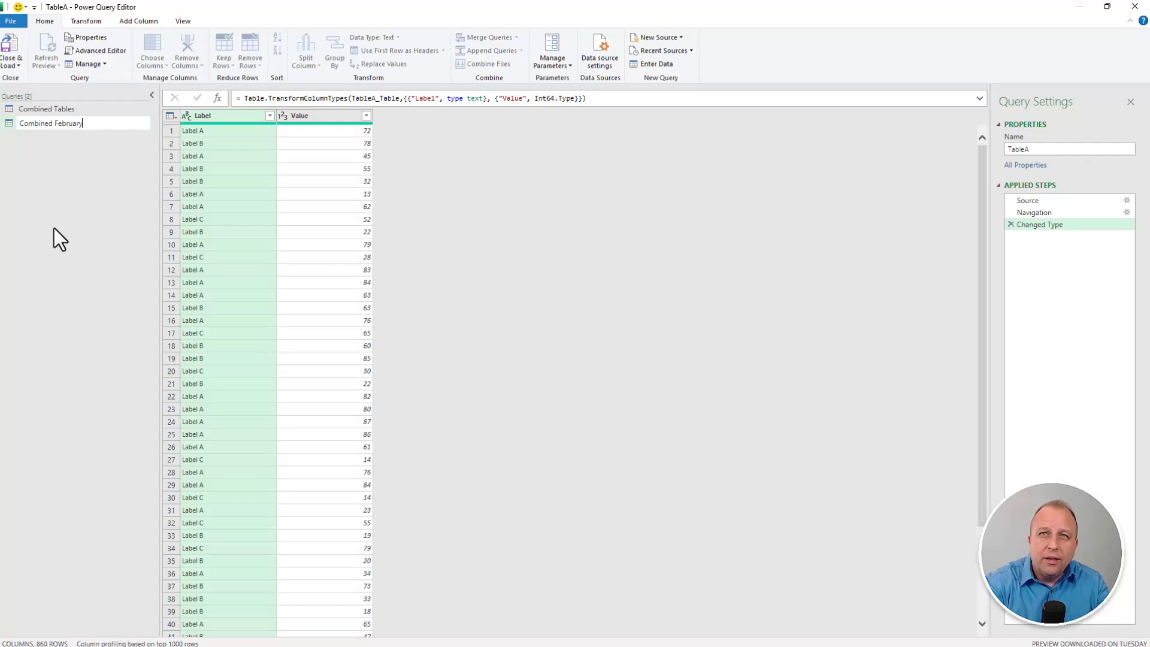
type(" Data")
key("Return")
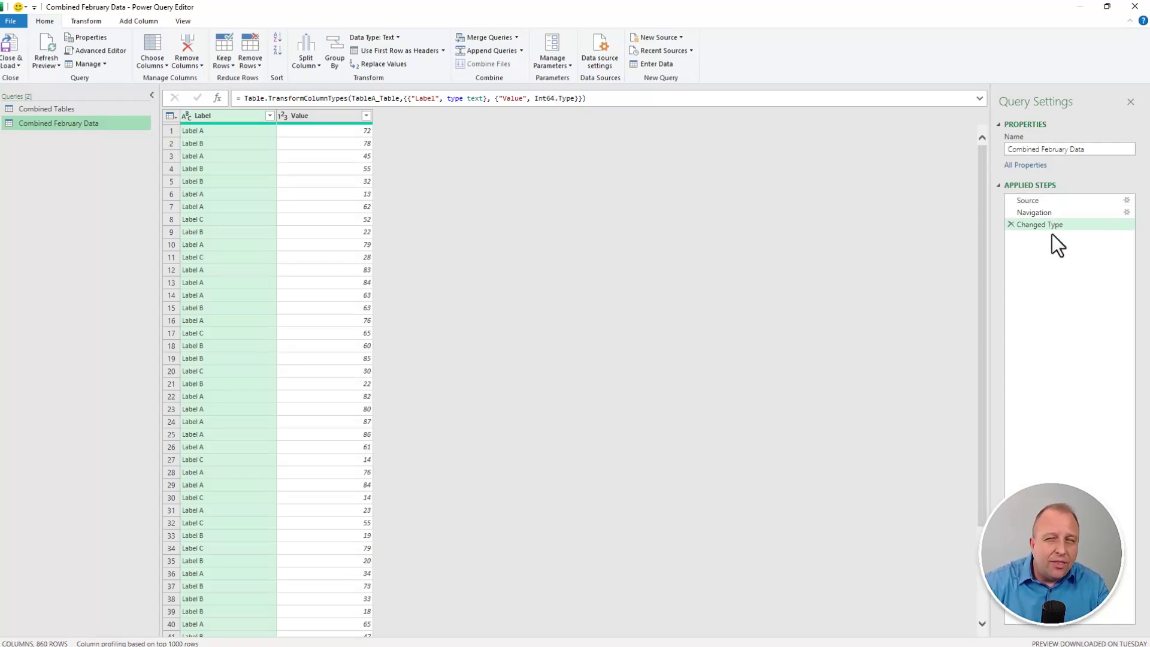
left_click(1011, 224)
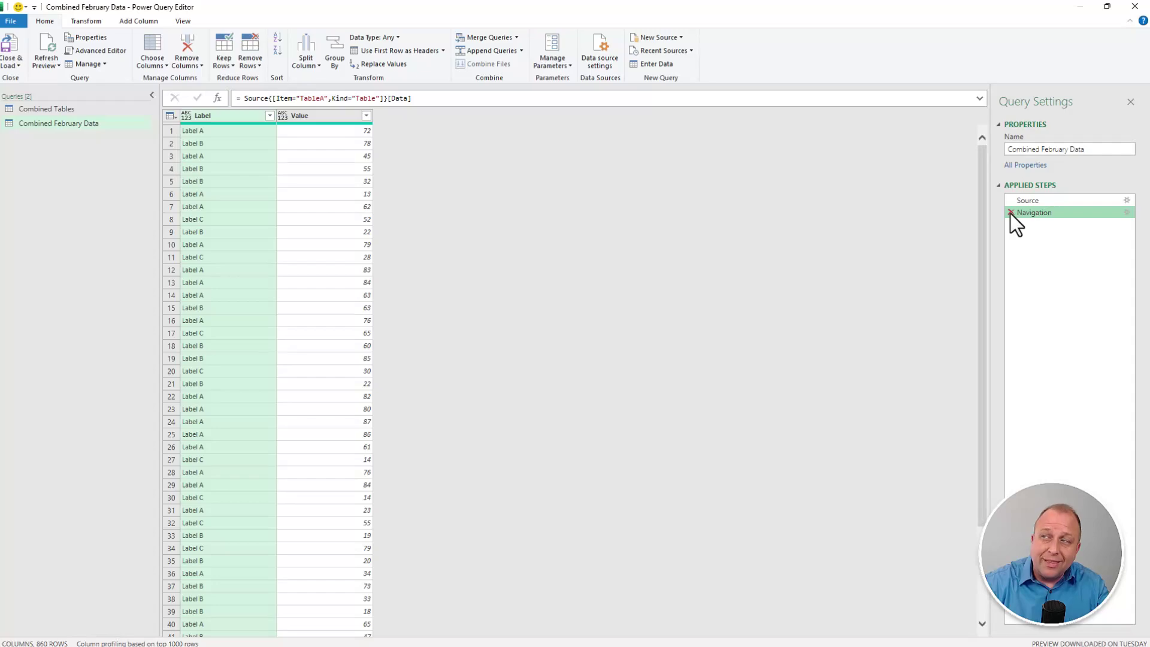
left_click(1011, 212)
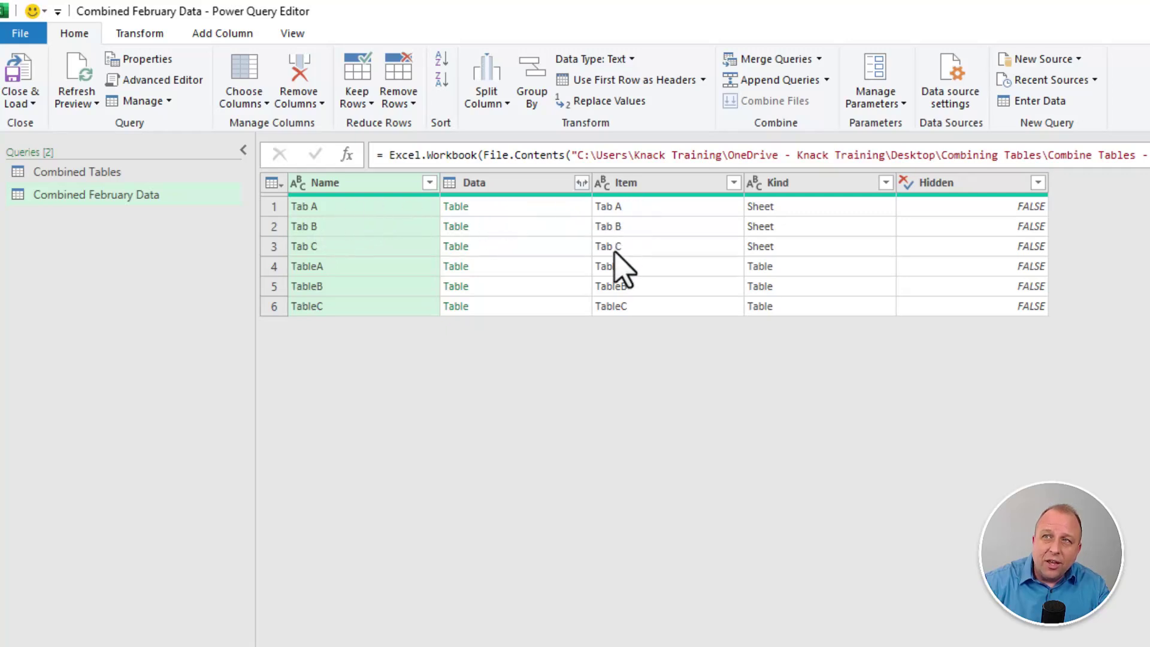
Step: Filter the Item column to exclude Tab A, Tab B and Tab C, keeping only TableA, TableB and TableC
left_click(634, 271)
left_click(643, 286)
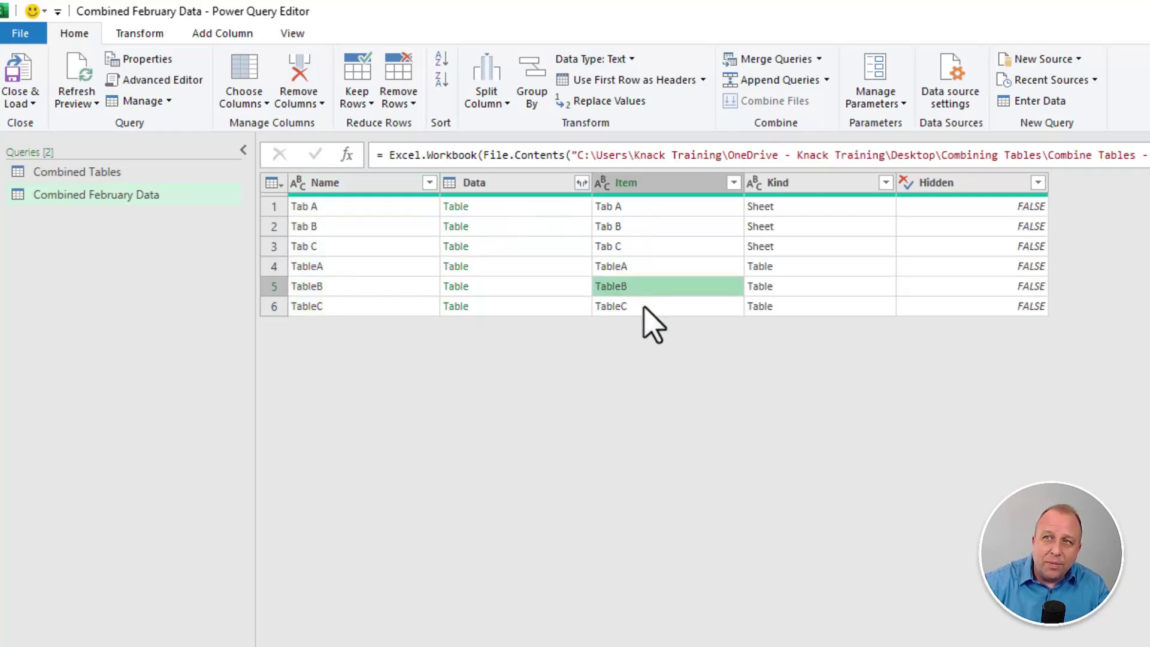
left_click(643, 307)
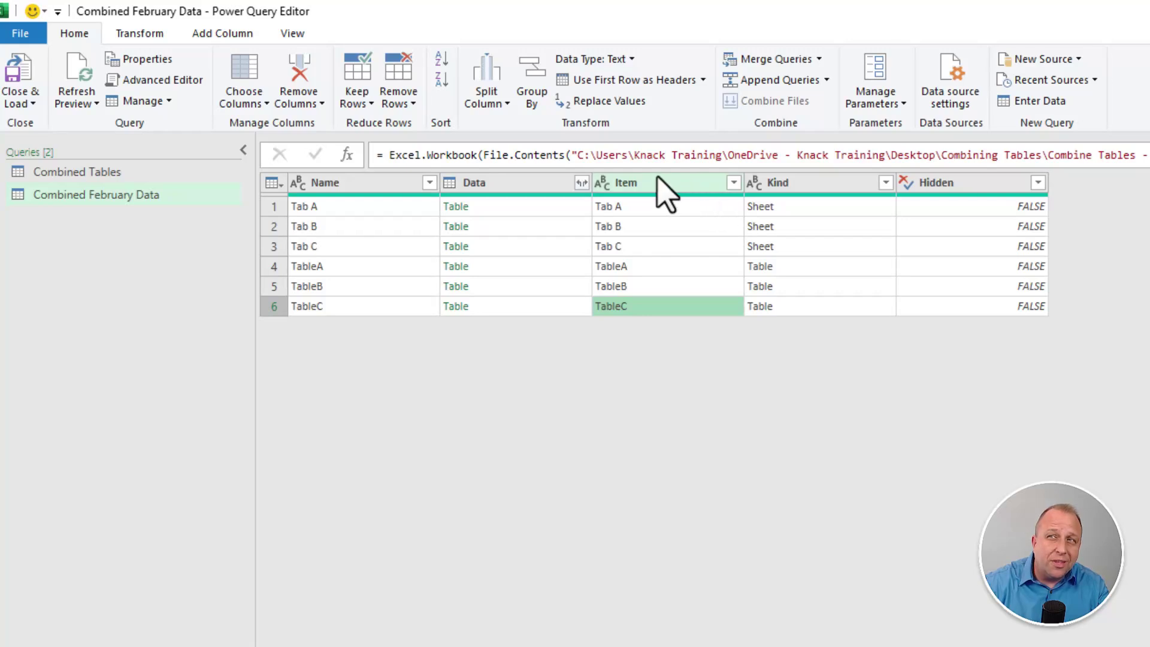
left_click(657, 206)
left_click(652, 227)
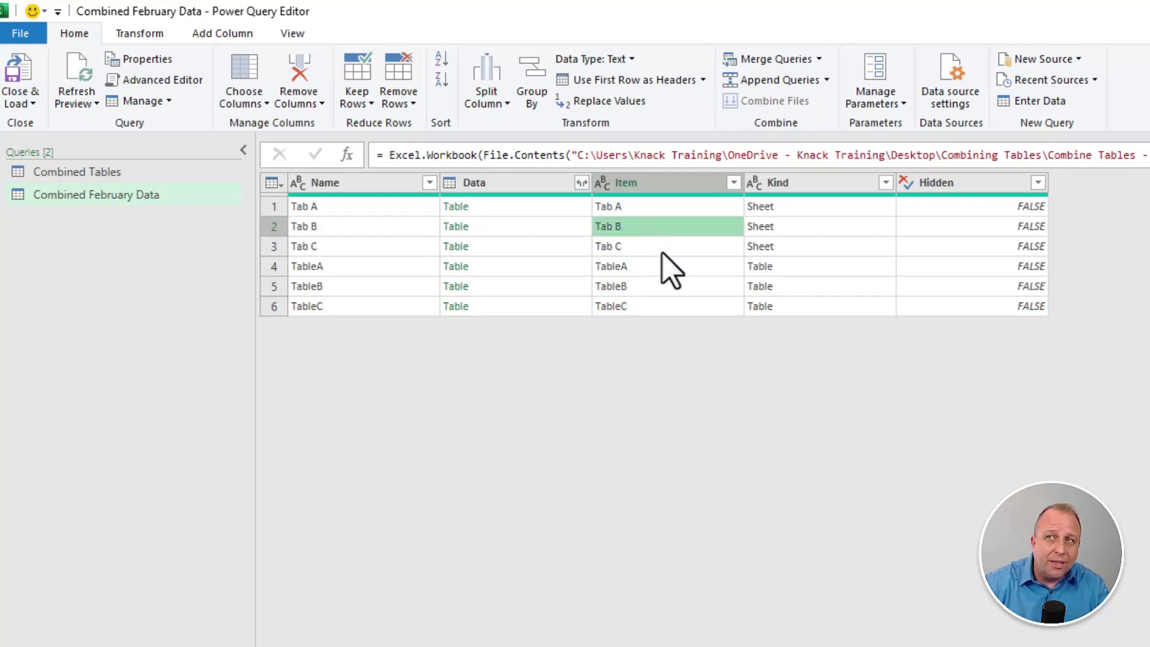
left_click(662, 249)
left_click(664, 185)
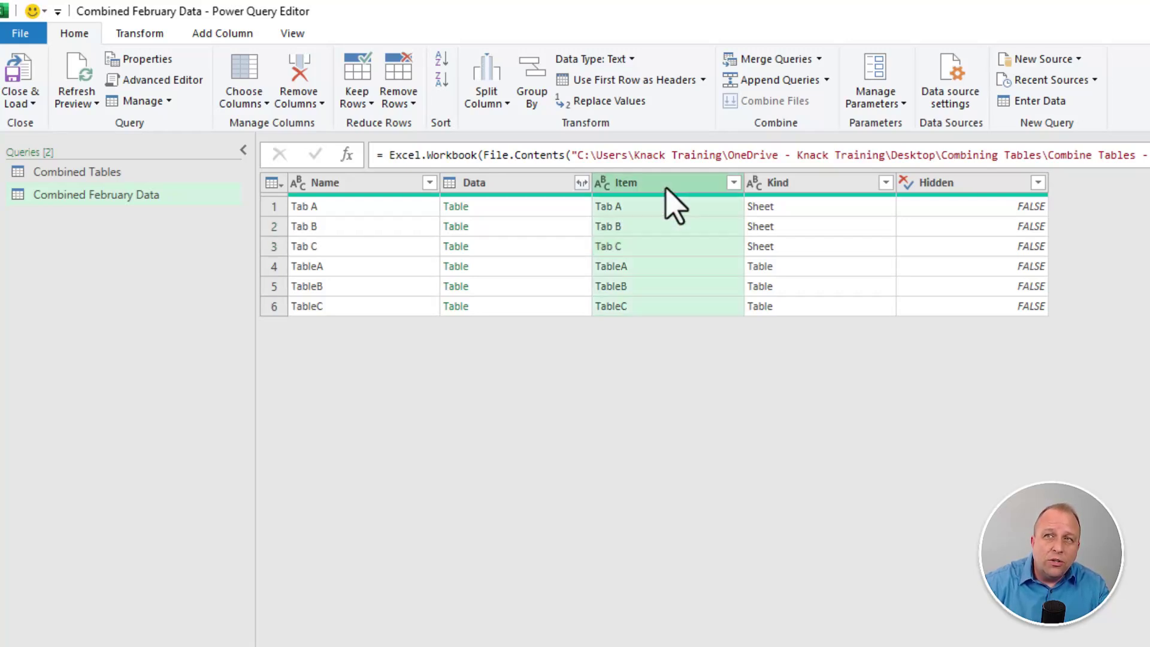
left_click(735, 183)
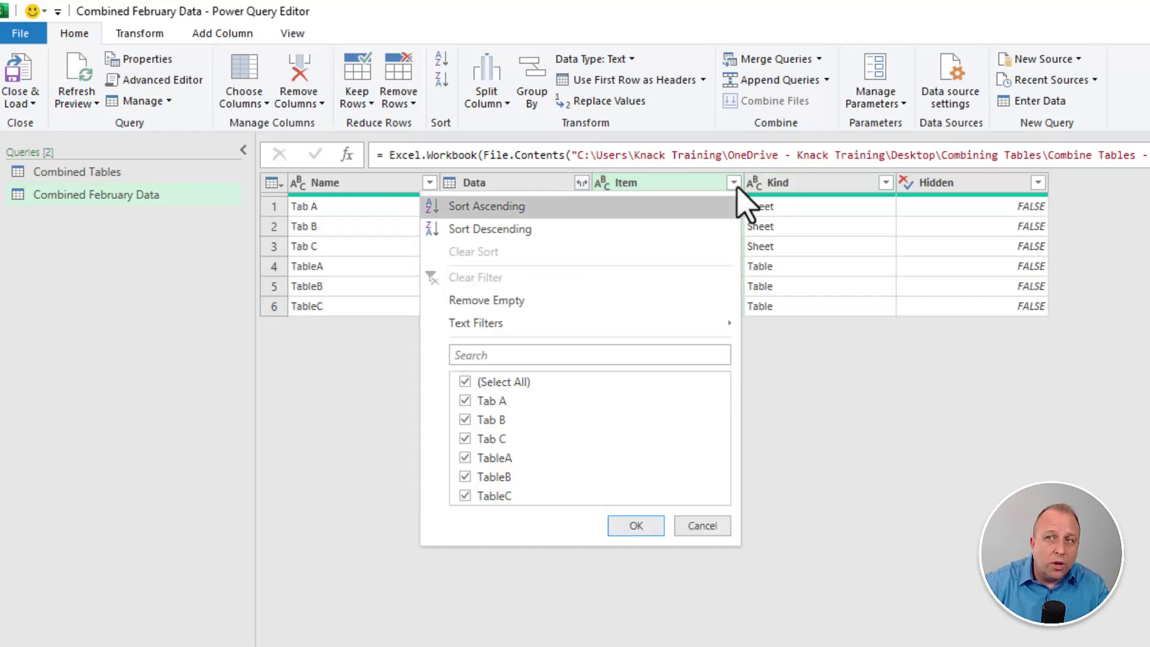
left_click(465, 401)
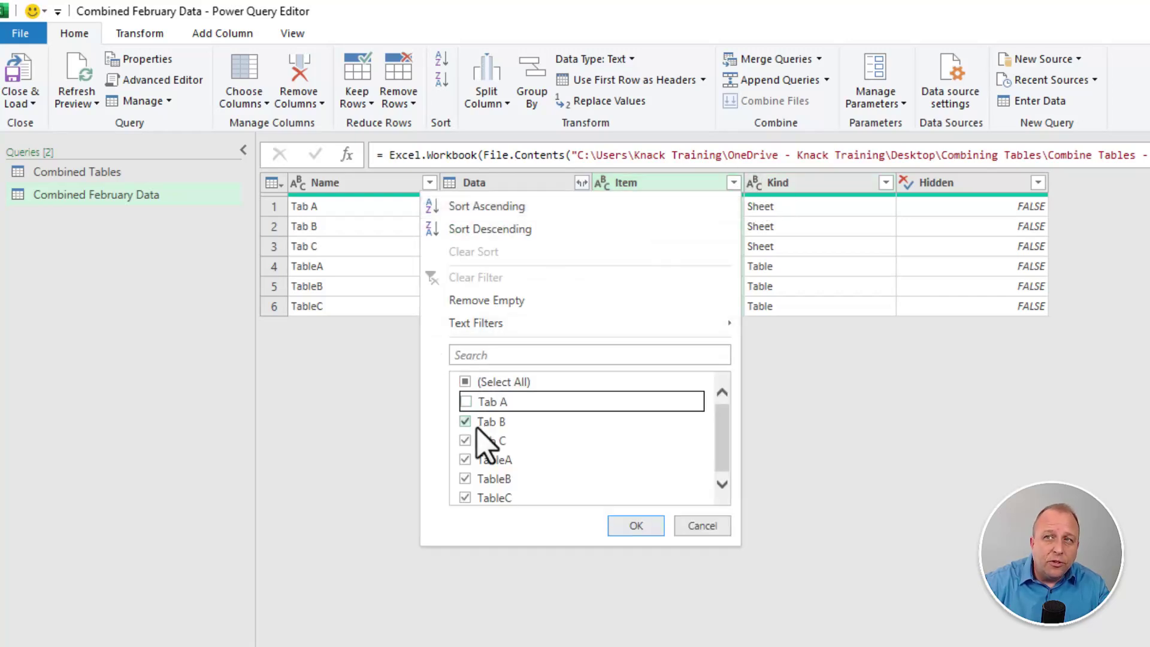
left_click(470, 422)
left_click(470, 441)
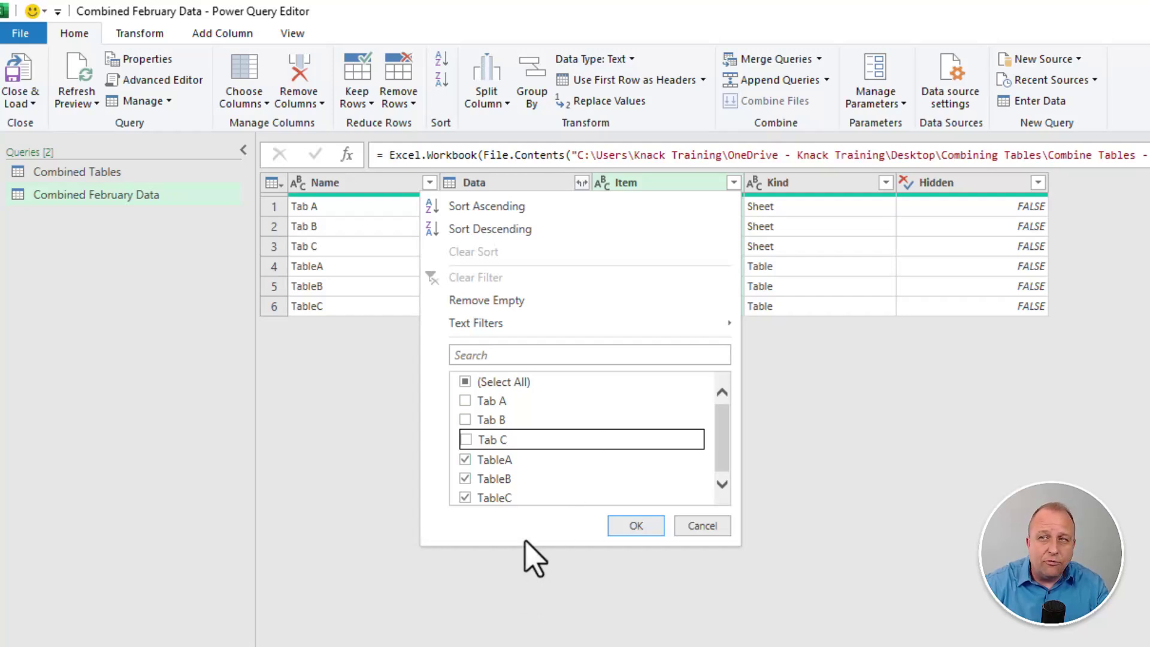
left_click(636, 527)
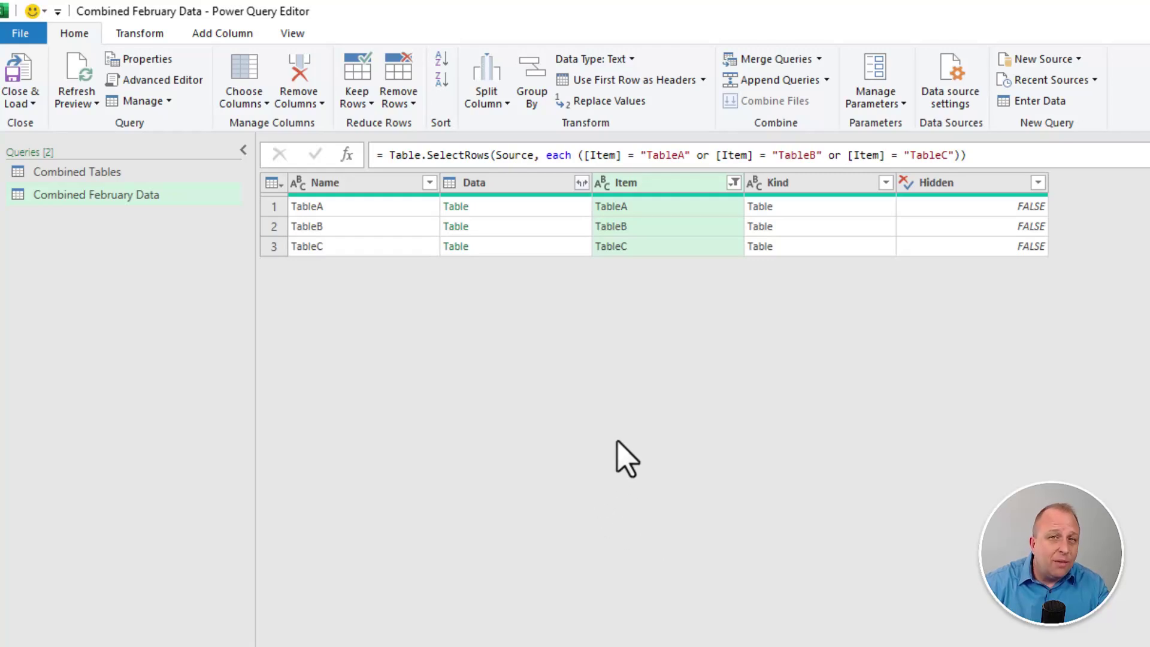
Step: Expand the Data column into Label and Value without using the original column name as prefix
left_click(582, 183)
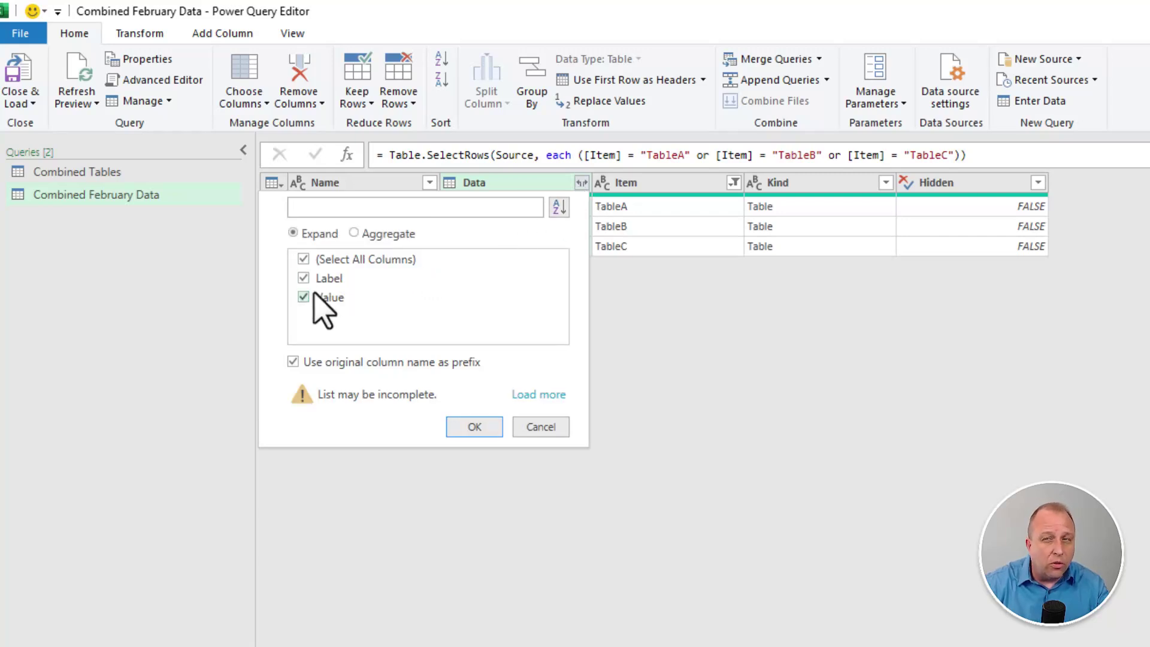
left_click(308, 361)
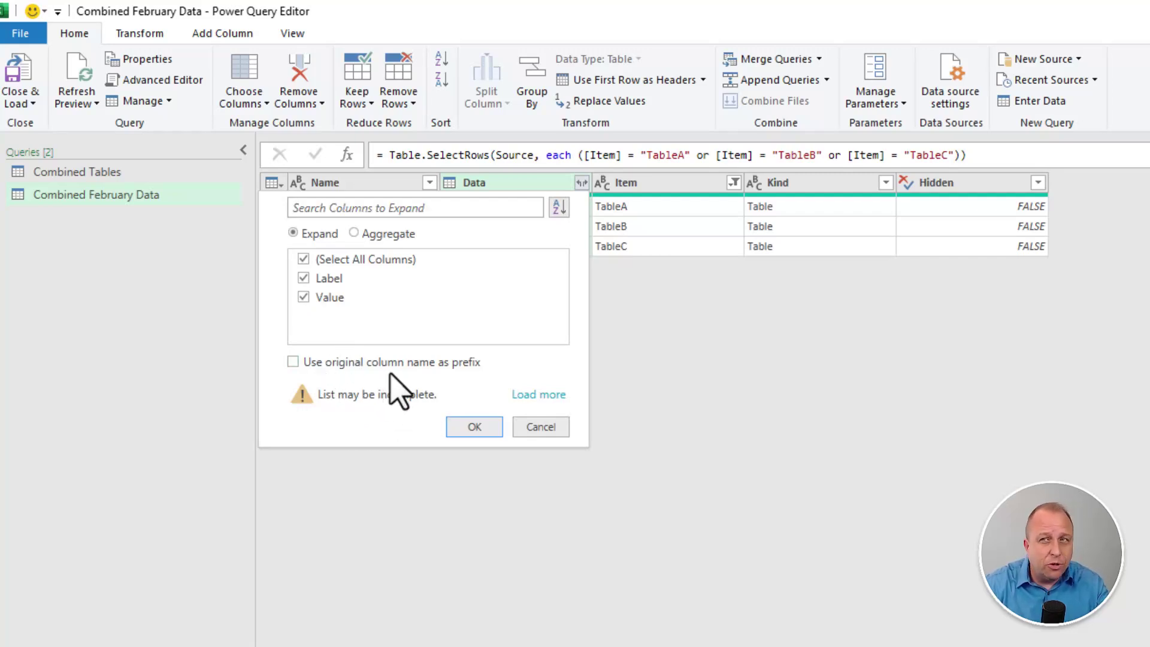
left_click(470, 427)
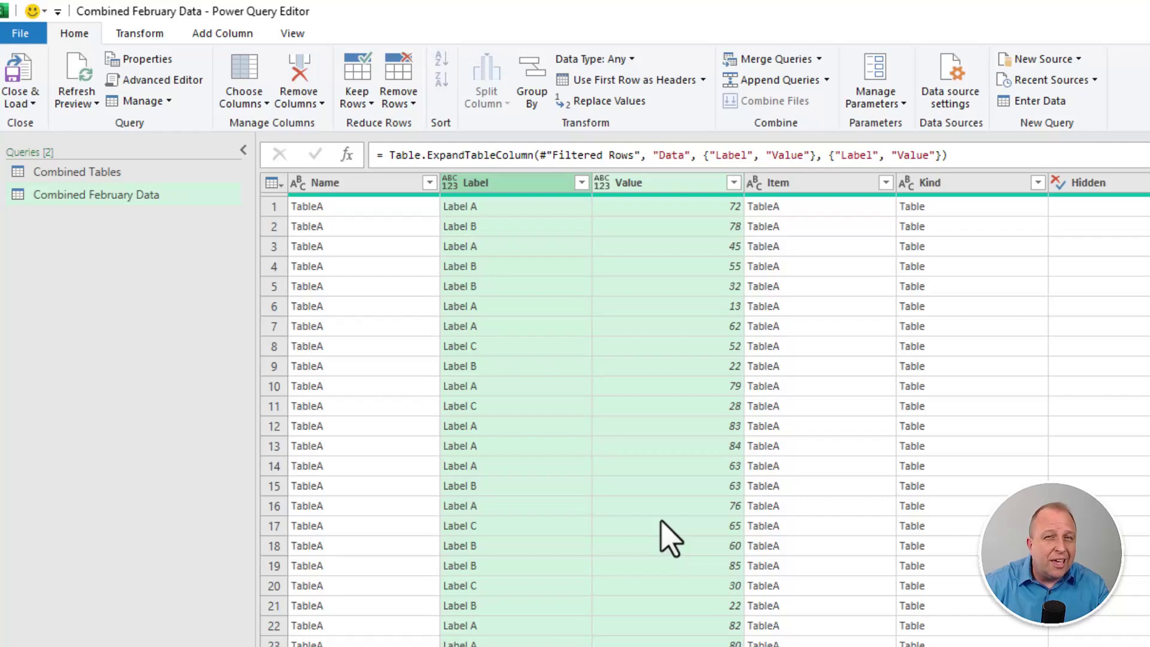
Step: Set the data type of the Label column to Text and of the Value column to Whole Number
left_click(449, 183)
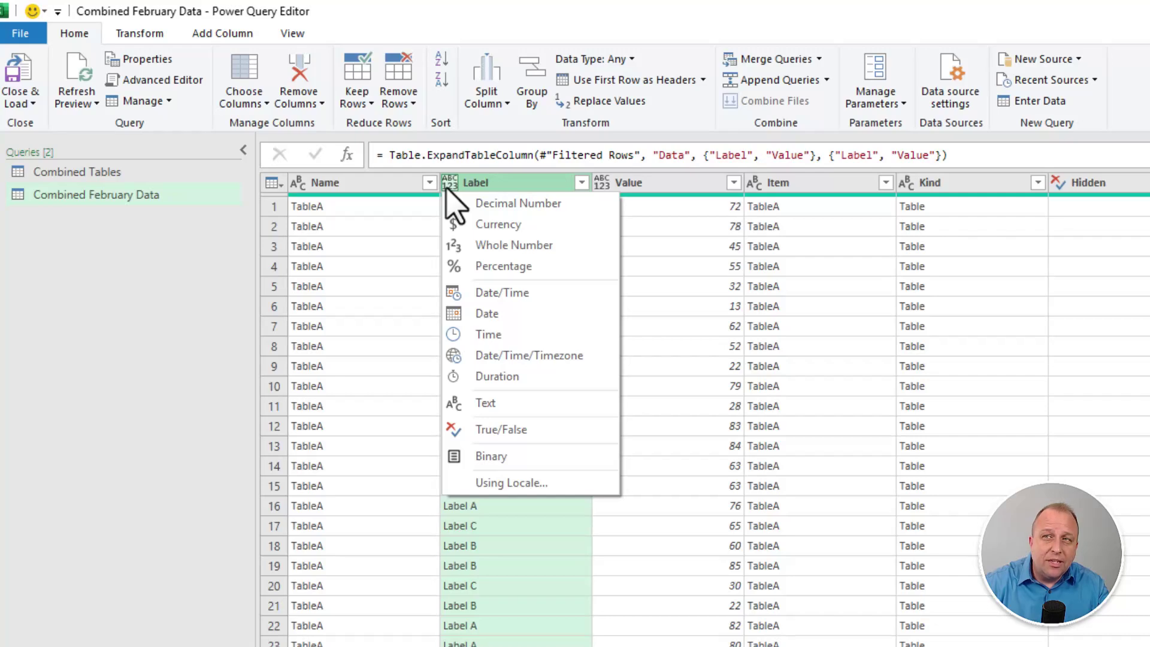
left_click(515, 402)
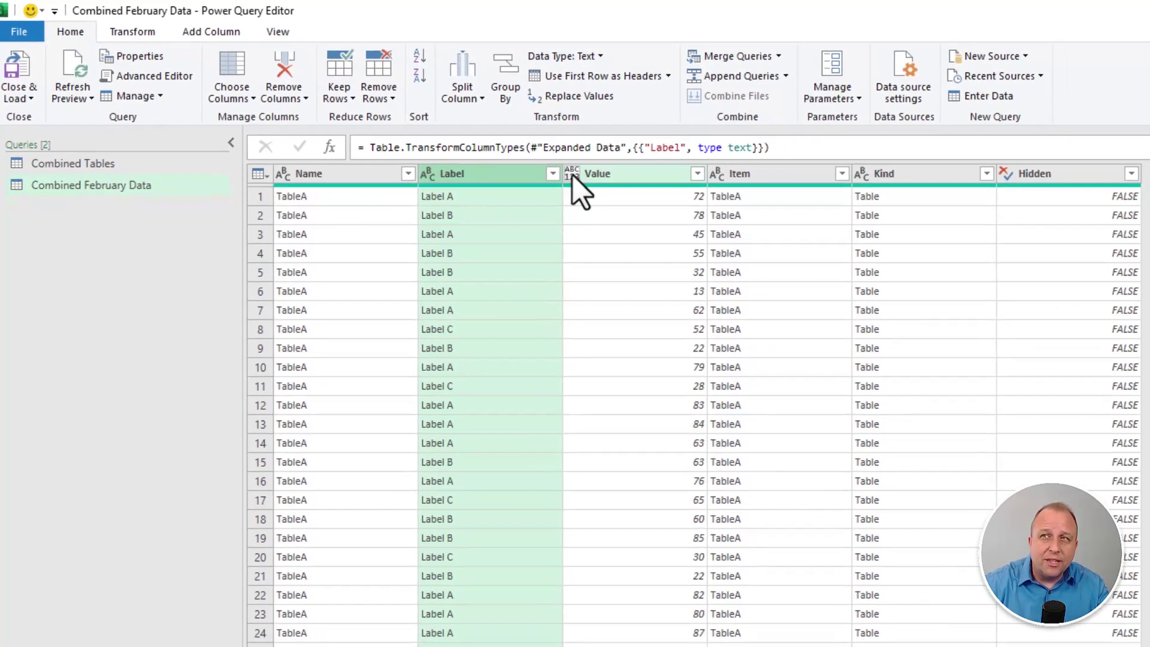
left_click(602, 182)
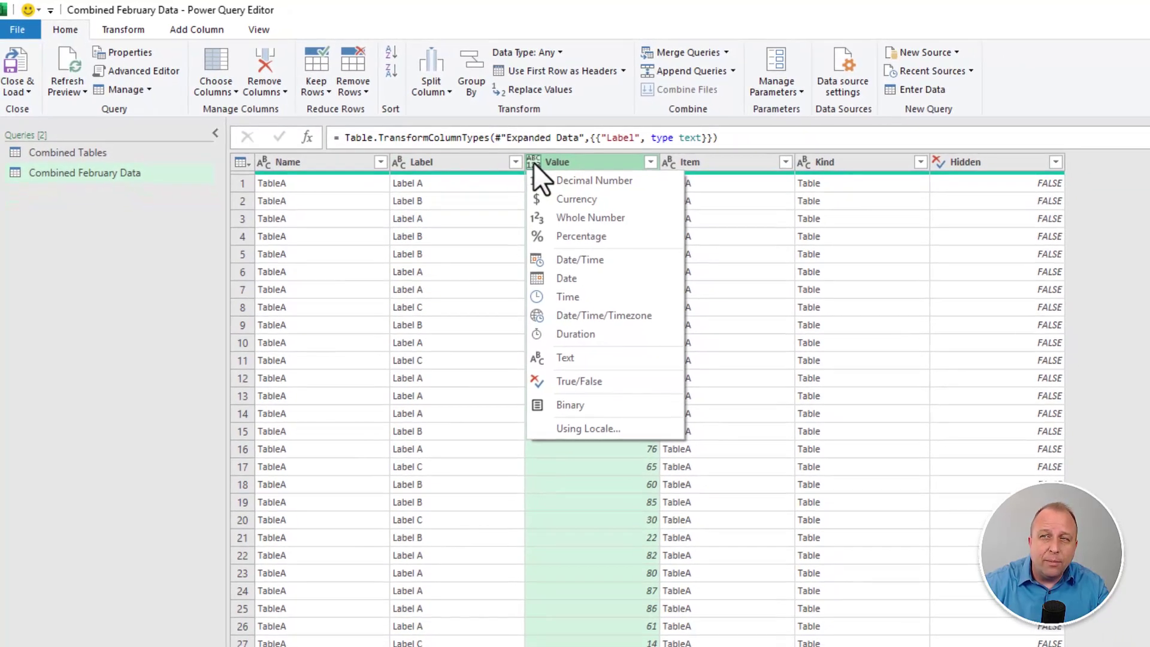
left_click(591, 218)
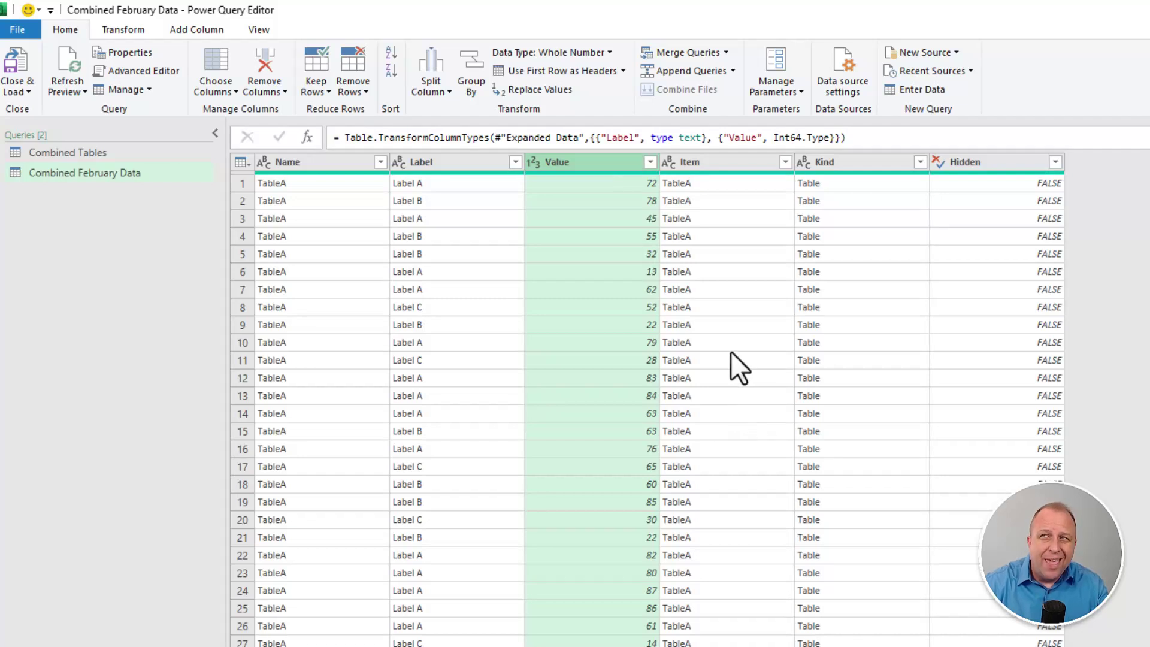
Step: Remove the Item, Kind and Hidden columns from the Combined February Data query
left_click(723, 161)
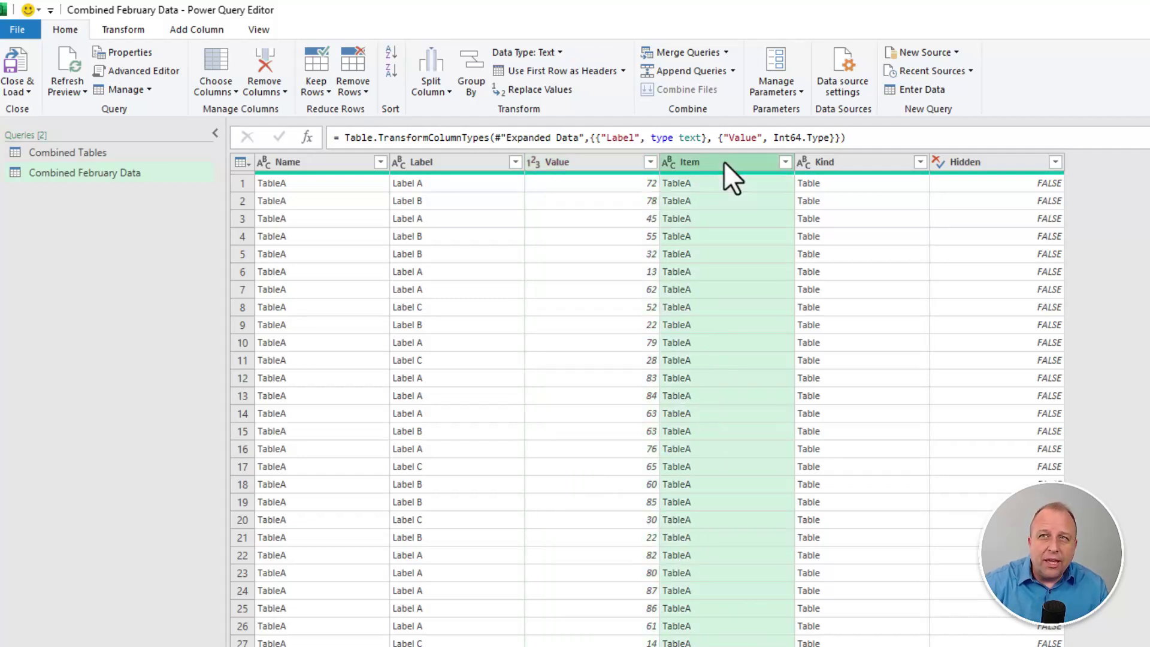
left_click(1019, 160, "shift")
right_click(1018, 164)
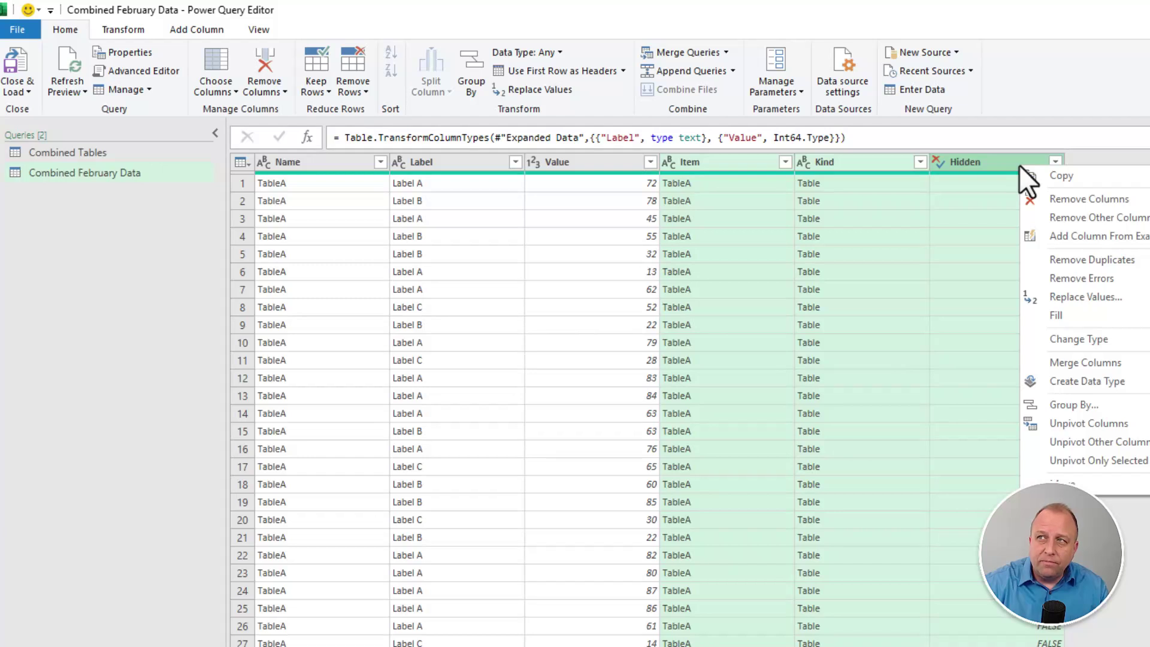
left_click(1083, 199)
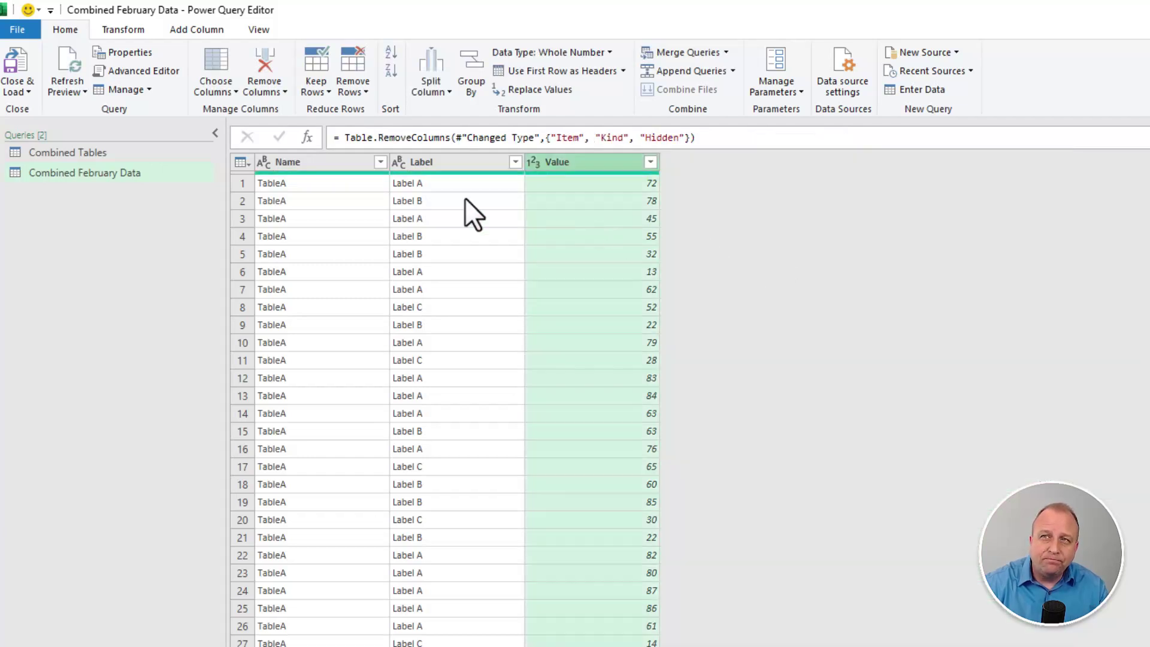
left_click(331, 159)
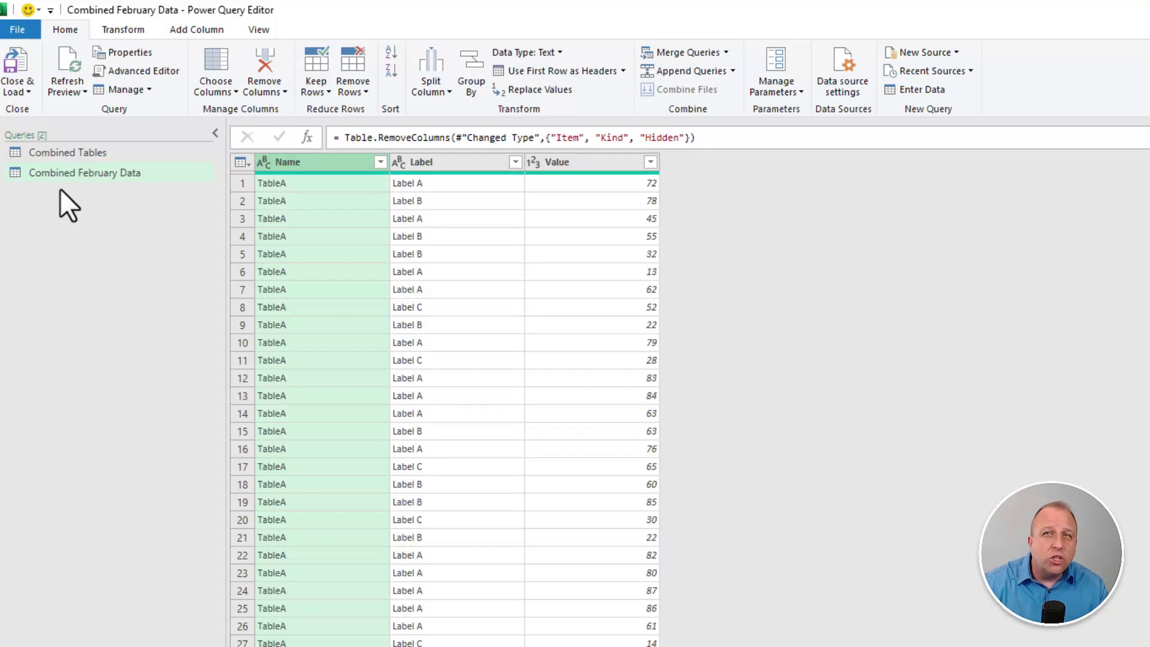
Step: Duplicate the Combined February Data query and rename the copy to Combined March Data
right_click(99, 176)
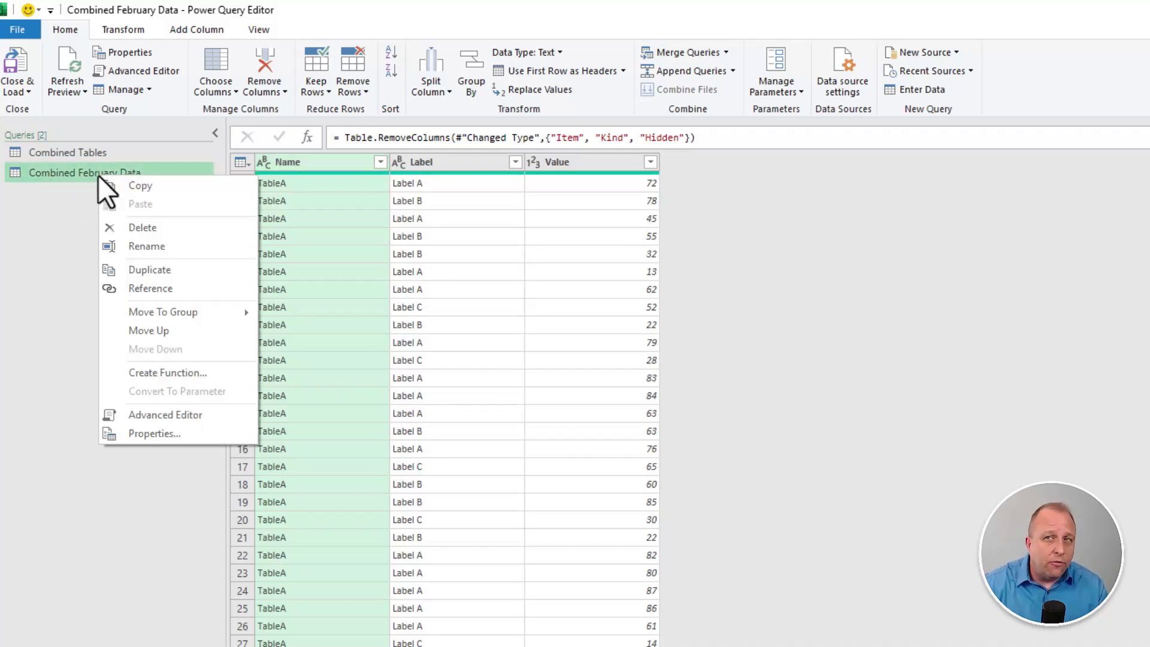
left_click(148, 271)
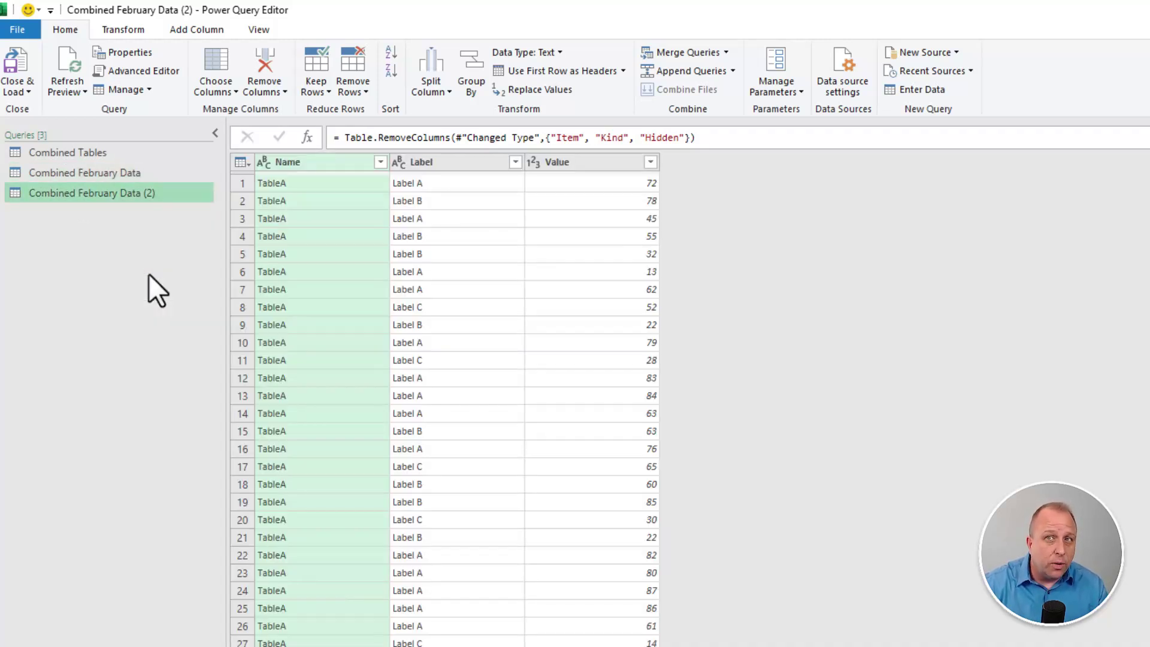
double_click(121, 189)
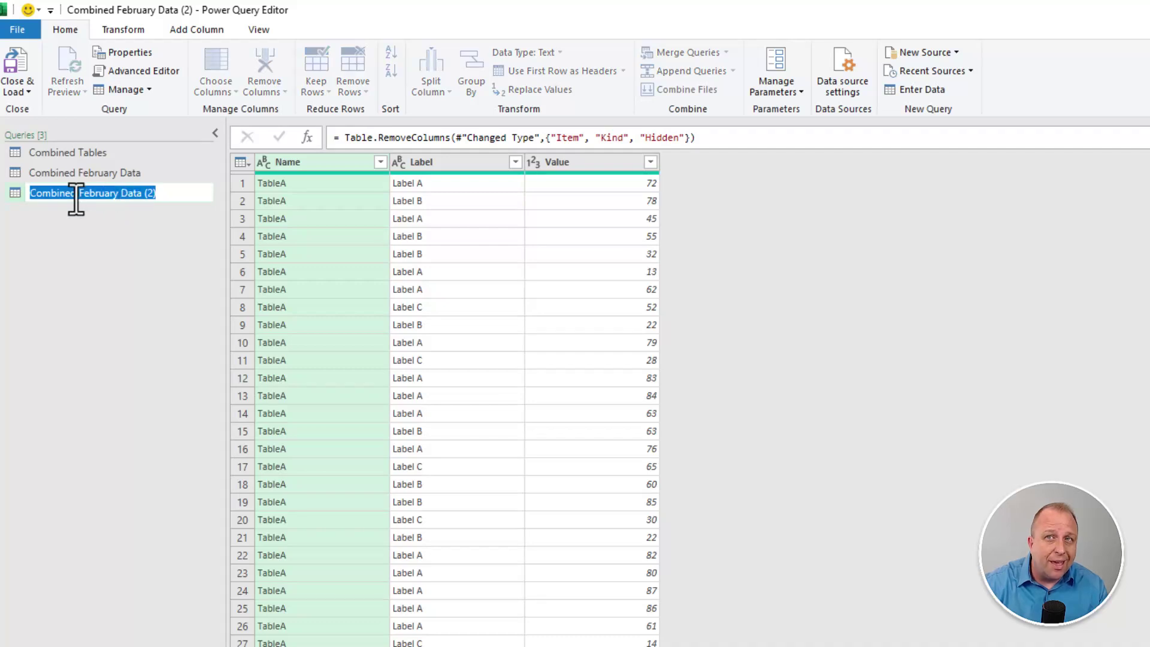
left_click_drag(76, 199, 248, 207)
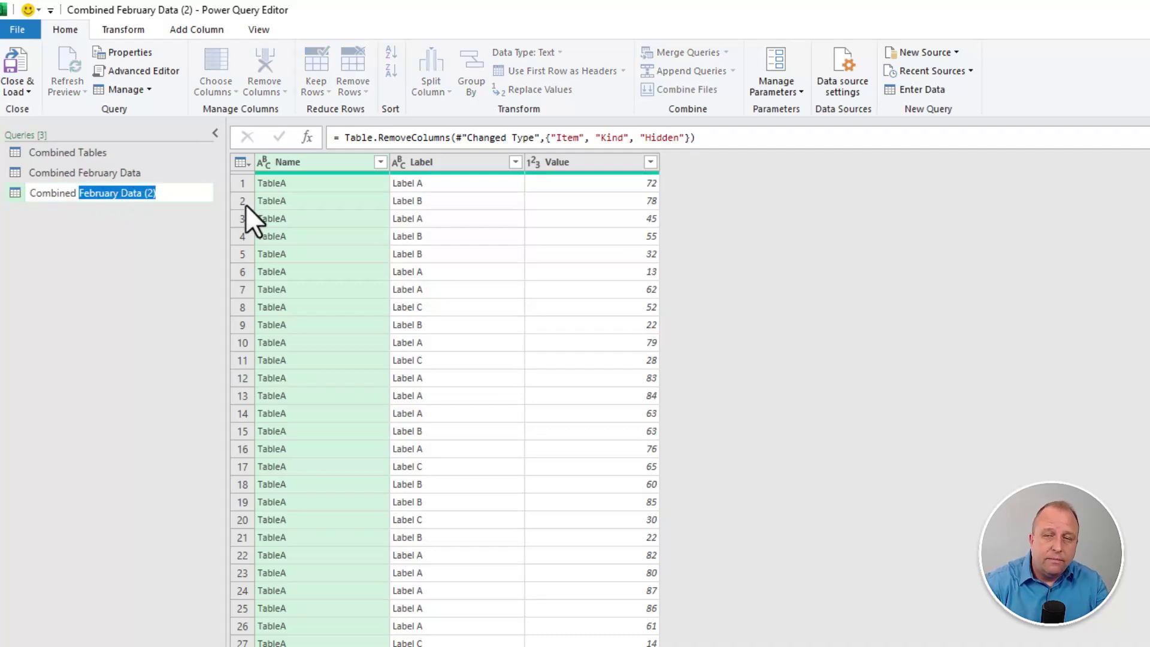
type("March Data")
key("Return")
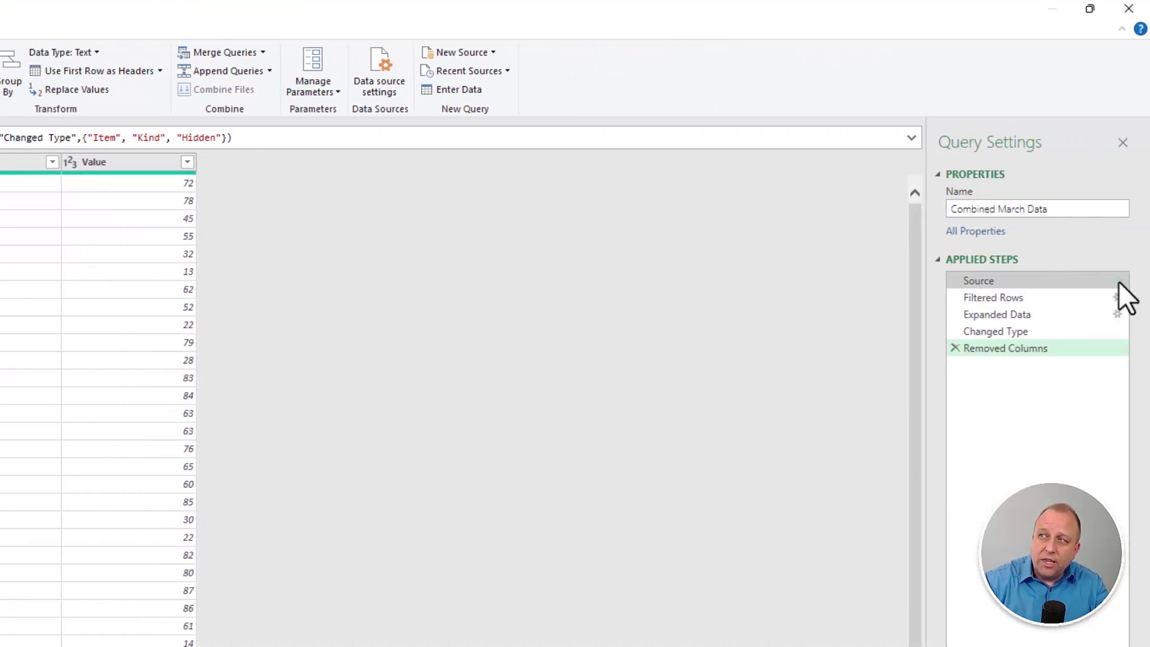
Step: Change the Combined March Data query's source file to Combine Tables - March.xlsx and return to its Removed Columns step
left_click(1117, 281)
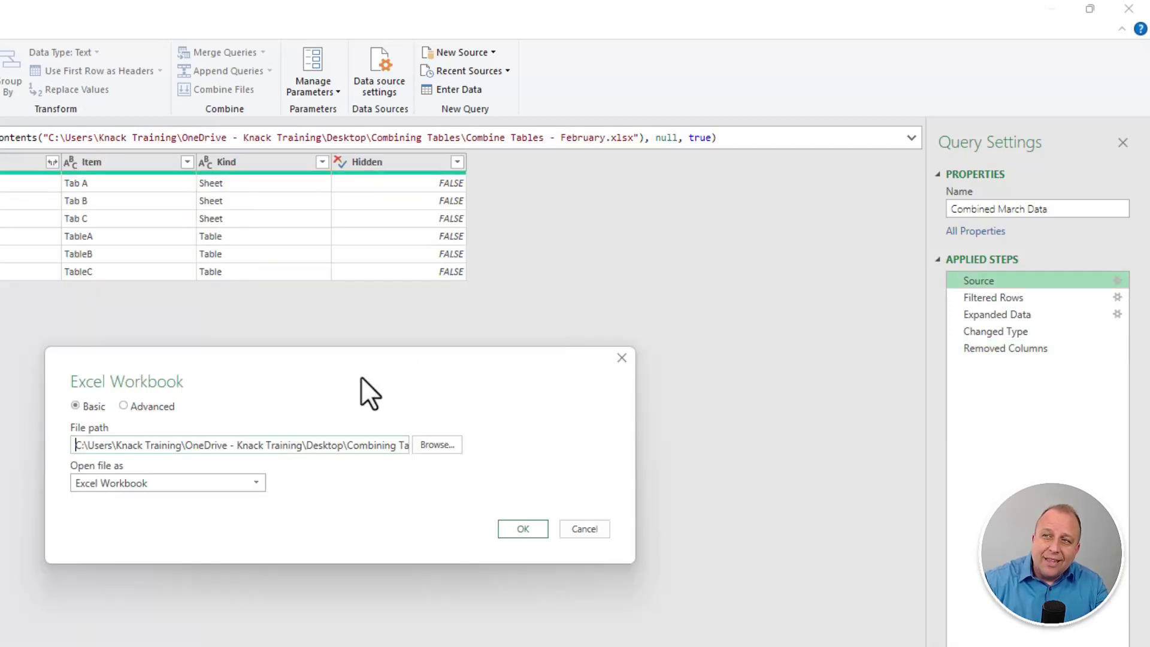
left_click(436, 448)
left_click(175, 346)
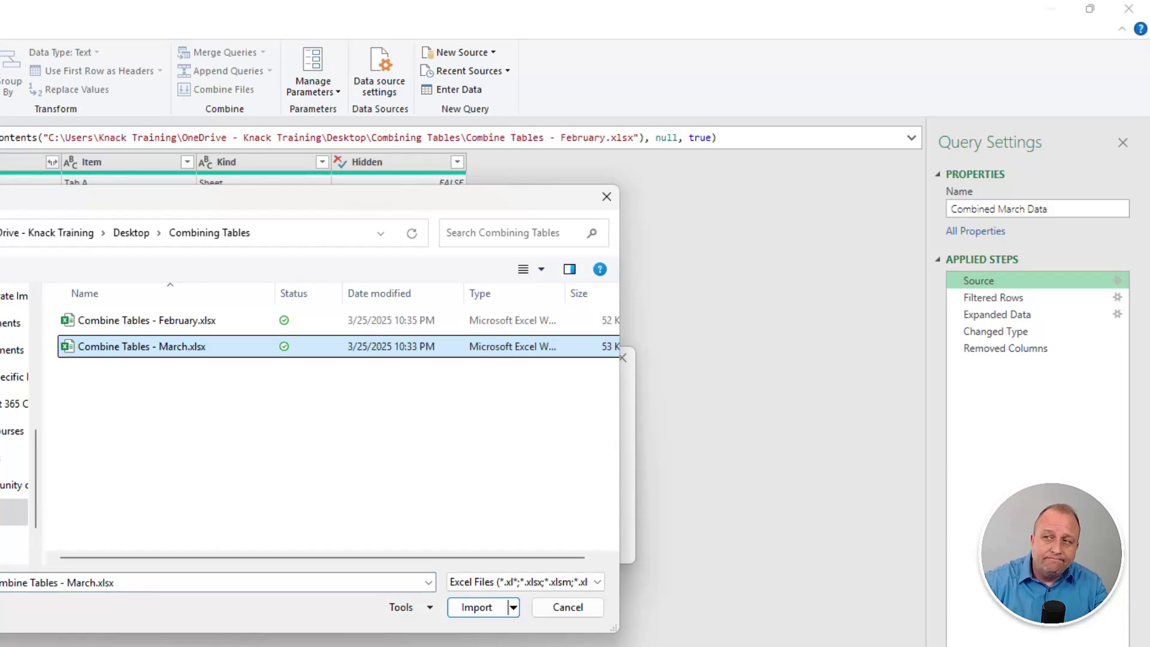
left_click(475, 605)
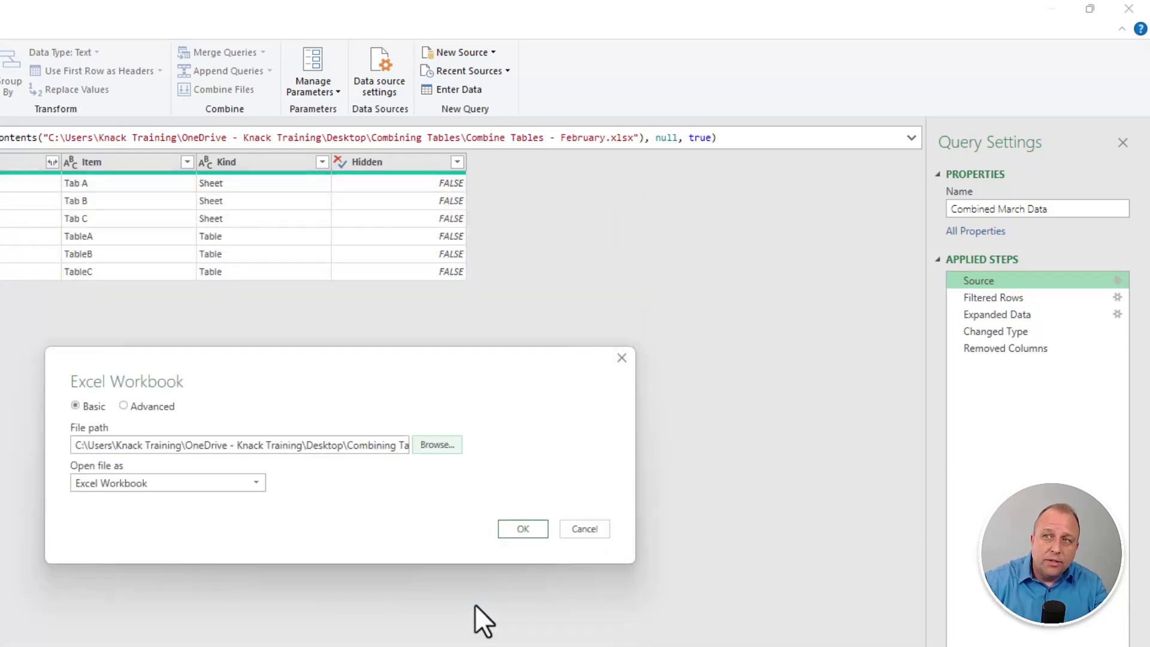
left_click(516, 532)
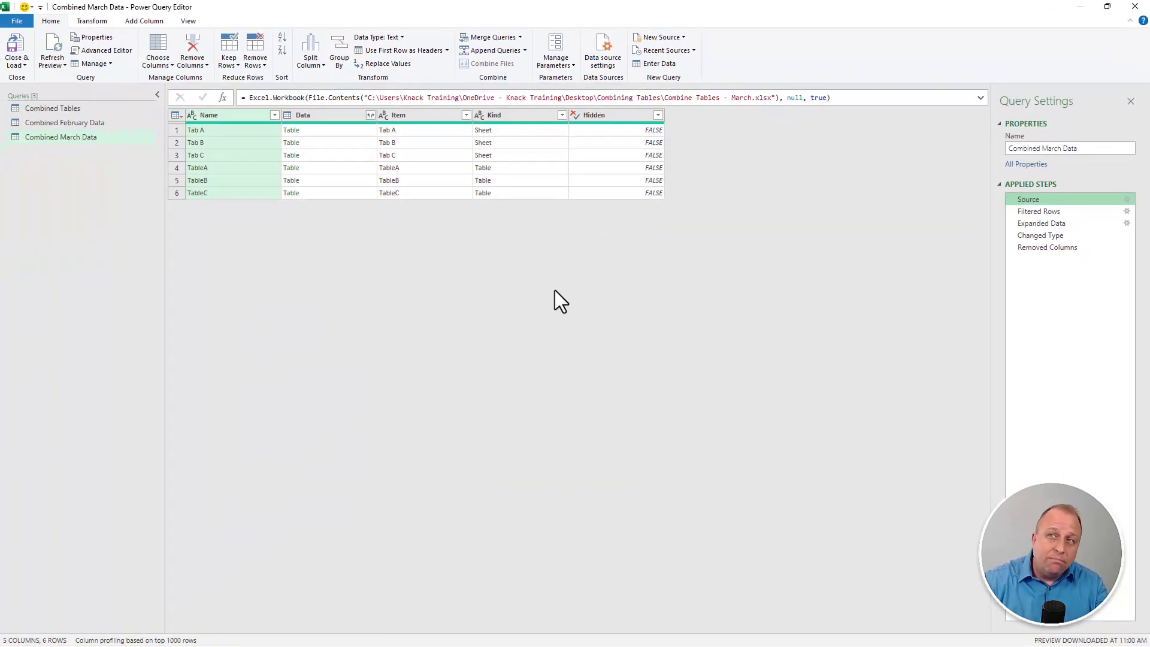
left_click(1051, 246)
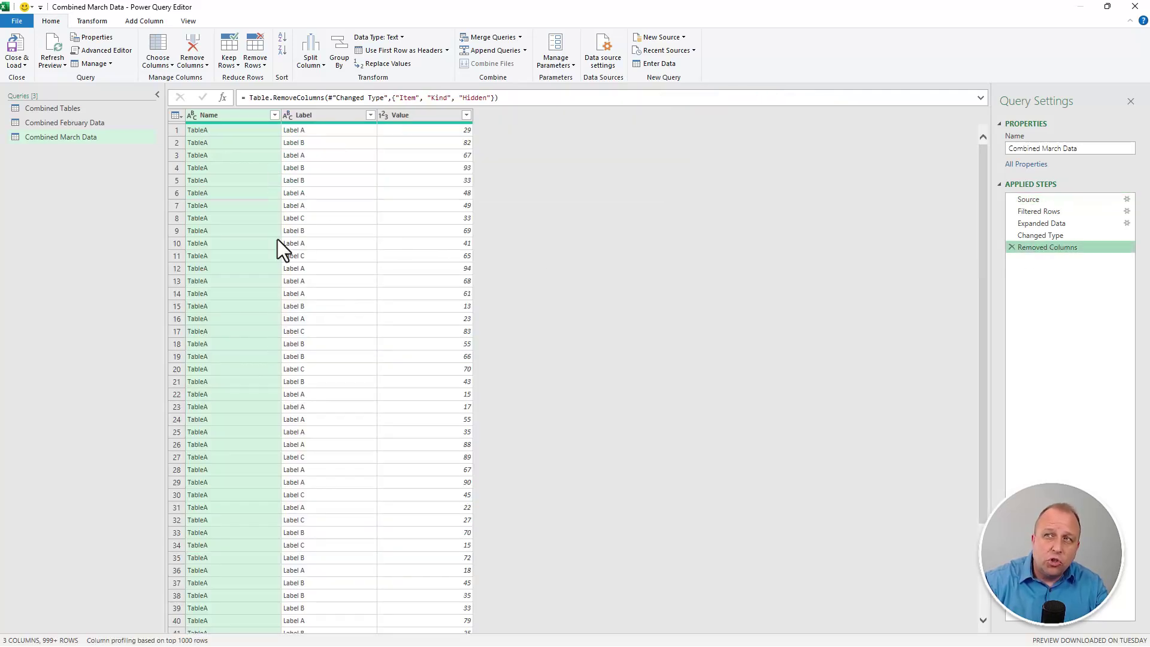
Step: Check the Combined February Data and Combined March Data queries against each other, and load both as connections only
left_click(90, 126)
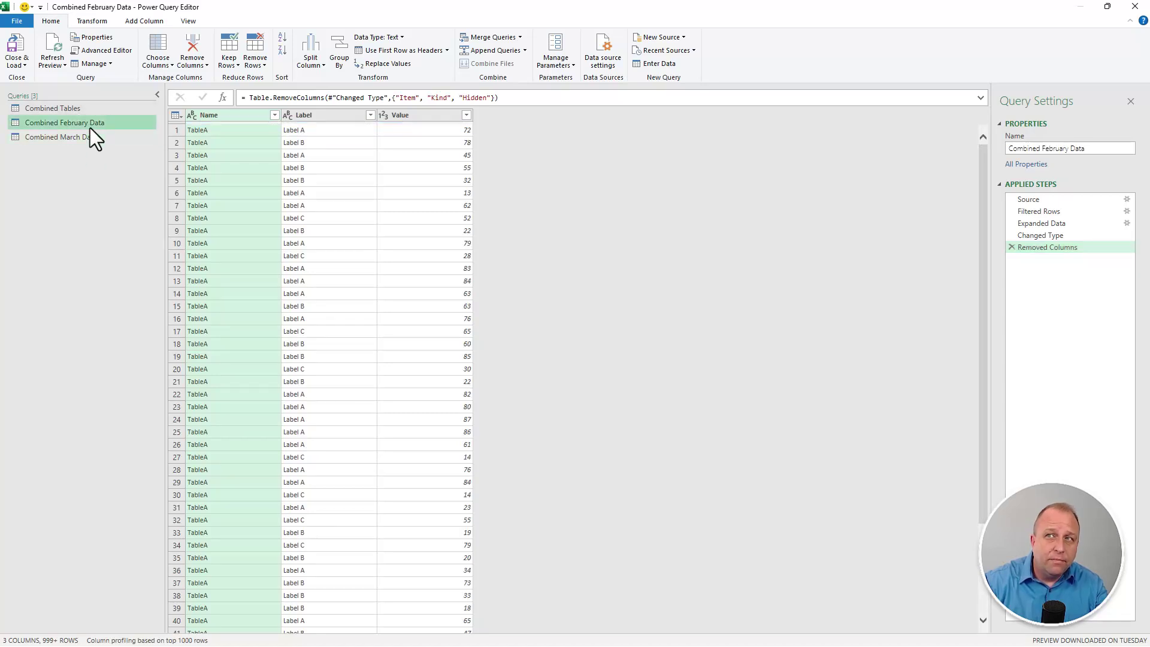
left_click(80, 138)
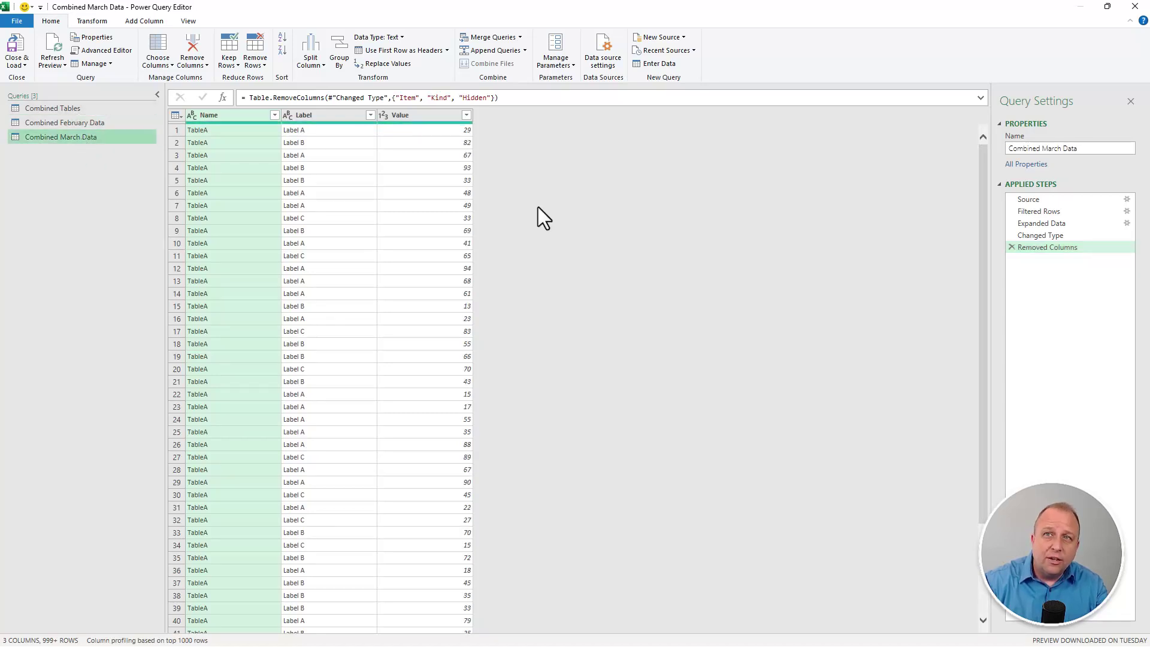
left_click(74, 125)
left_click(81, 136)
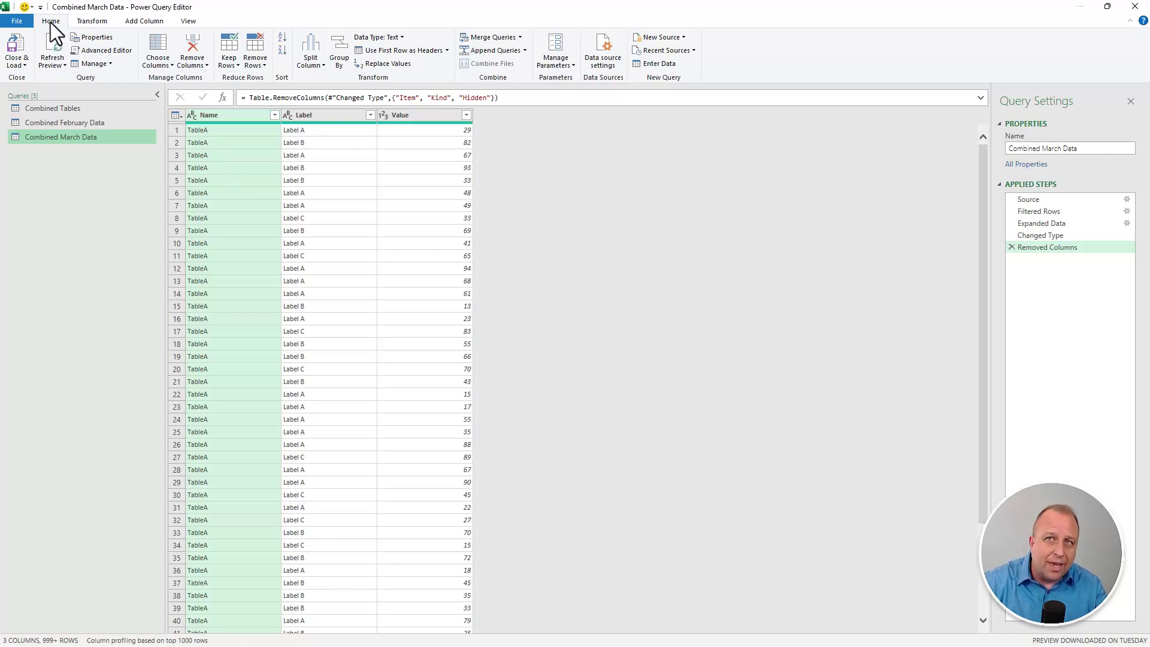
left_click(23, 62)
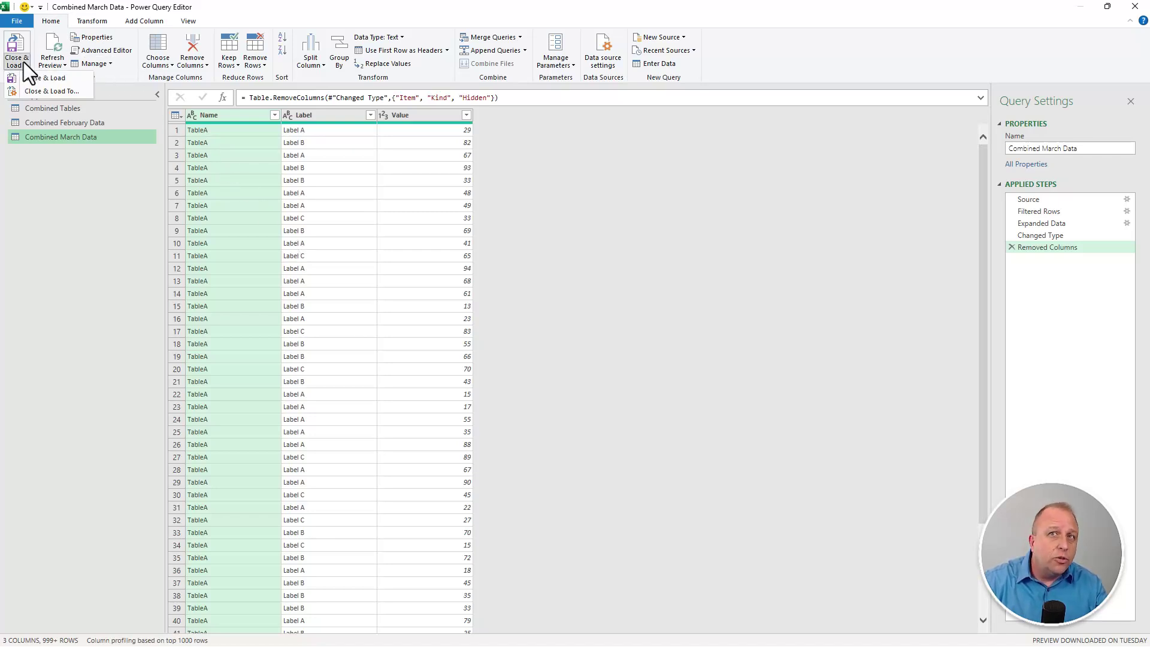
left_click(46, 91)
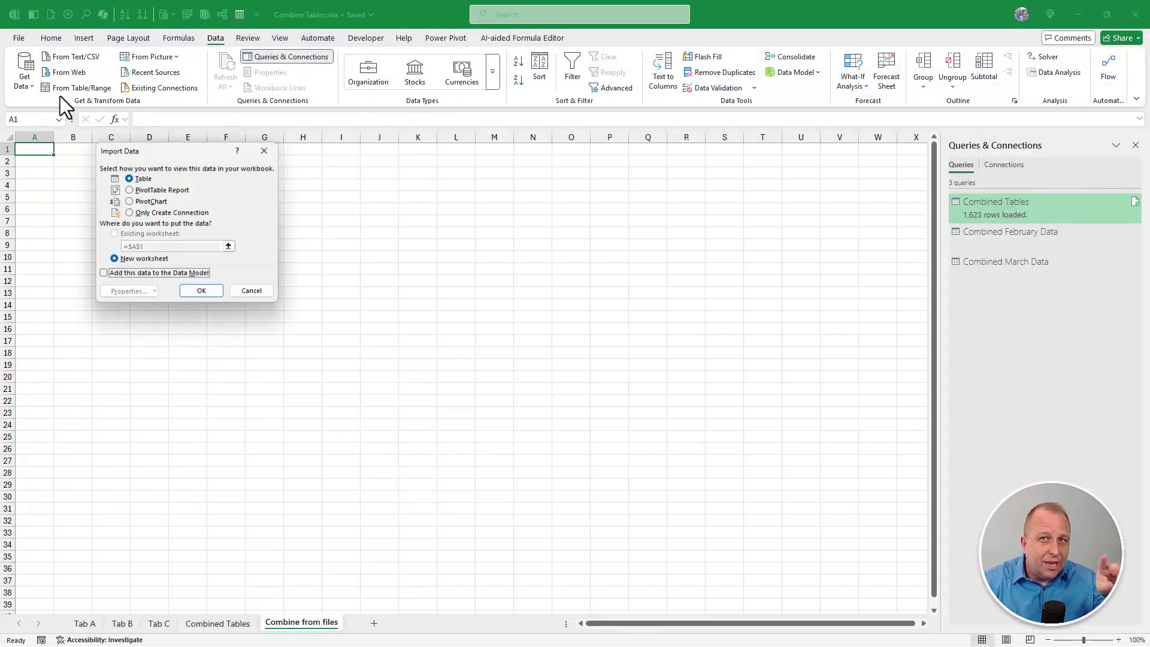
left_click(158, 213)
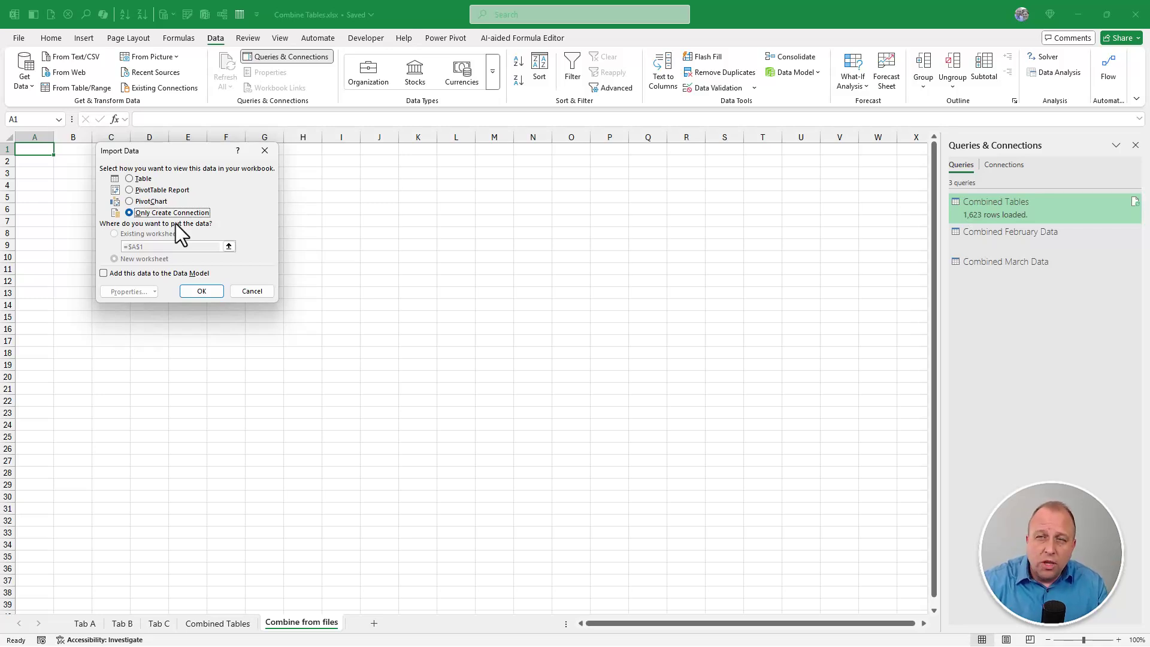
left_click(200, 290)
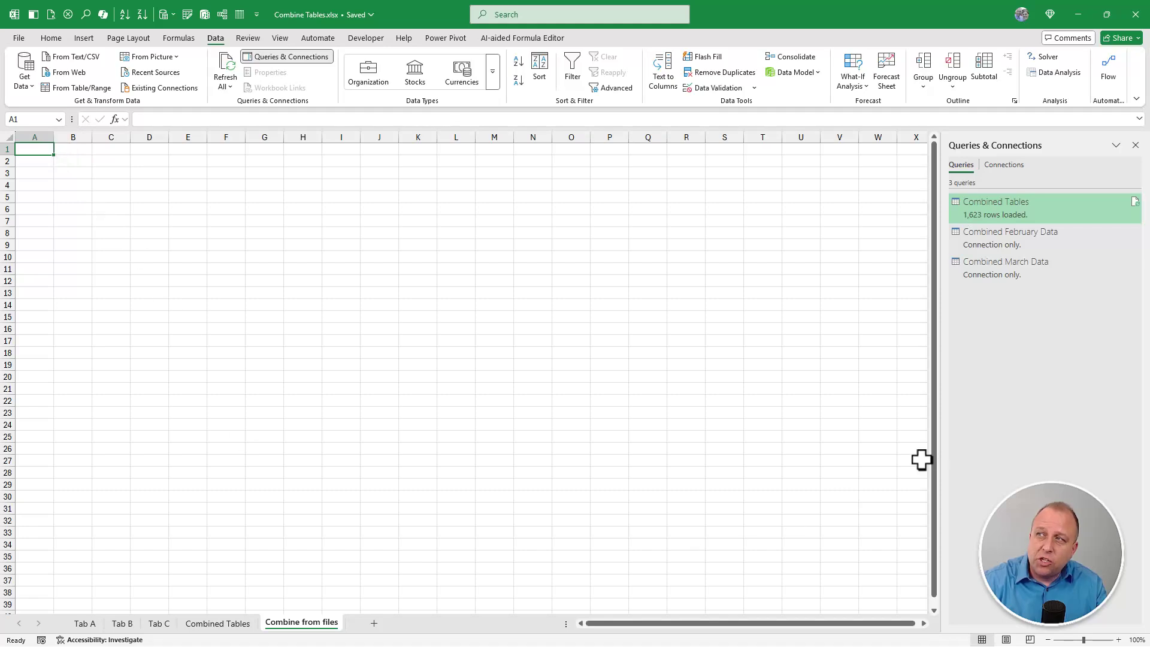
Step: Reopen the Combined March Data query and append as new two tables: Combined February Data first, Combined March Data second
double_click(1004, 271)
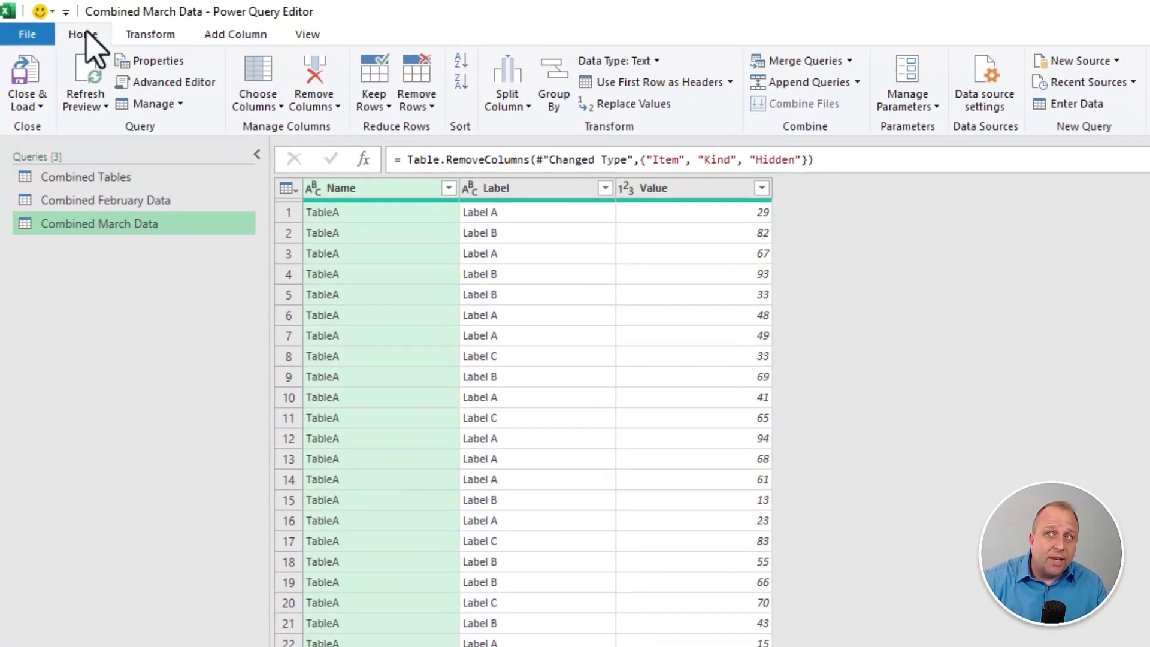
left_click(858, 83)
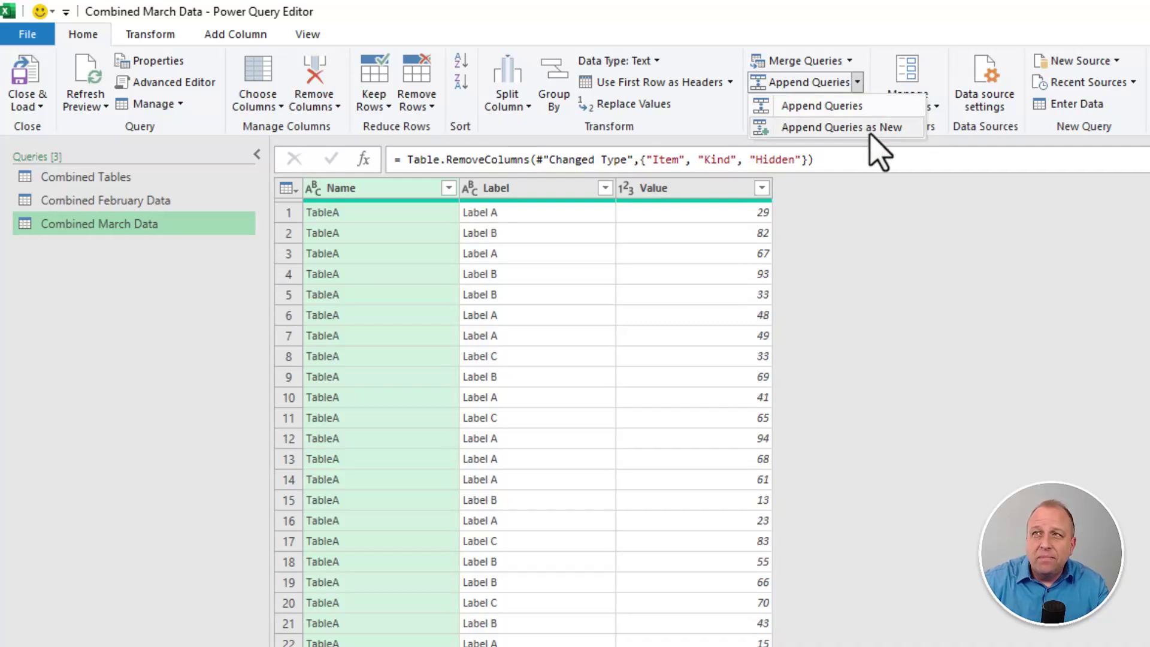
left_click(835, 127)
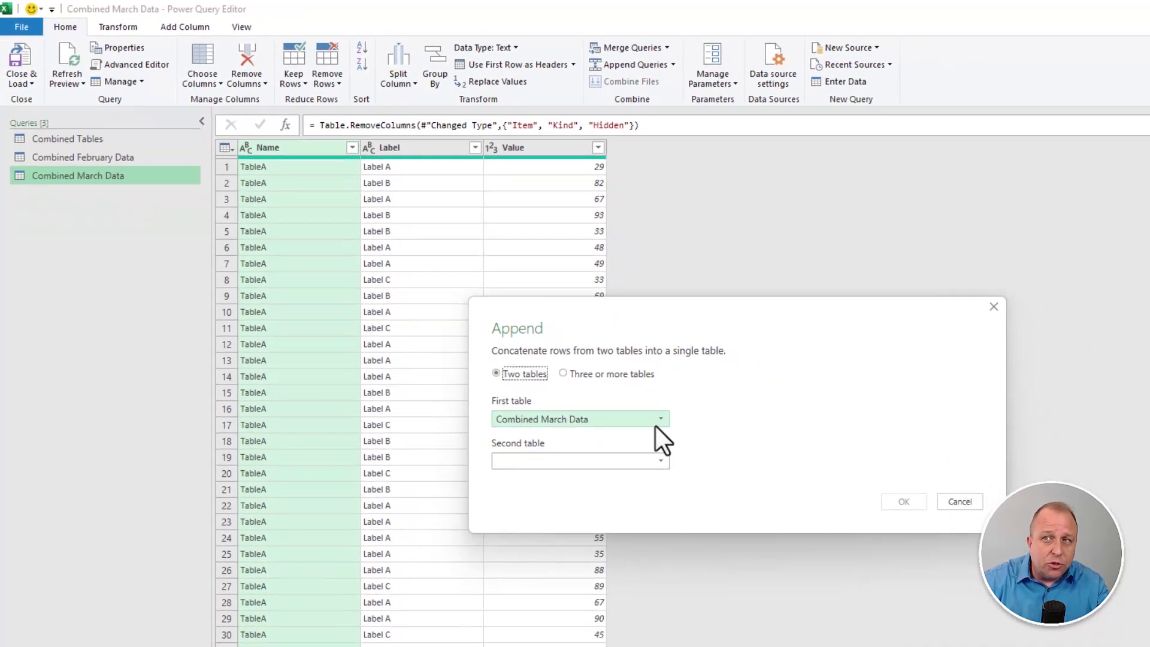
left_click(656, 422)
left_click(614, 448)
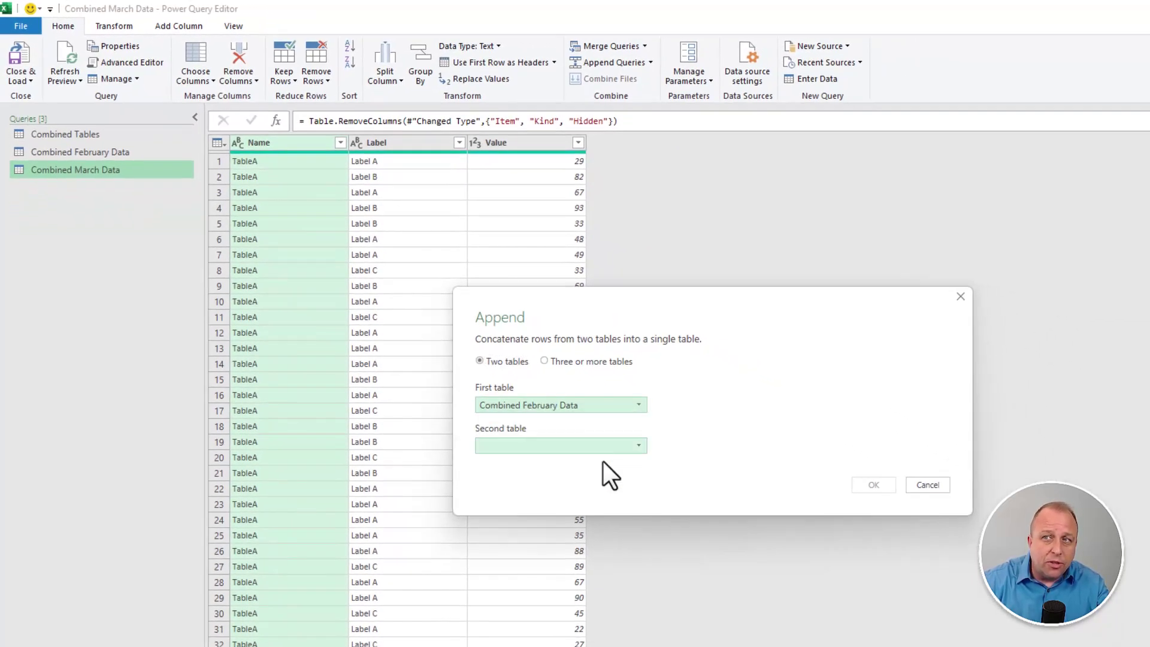
left_click(623, 451)
left_click(568, 491)
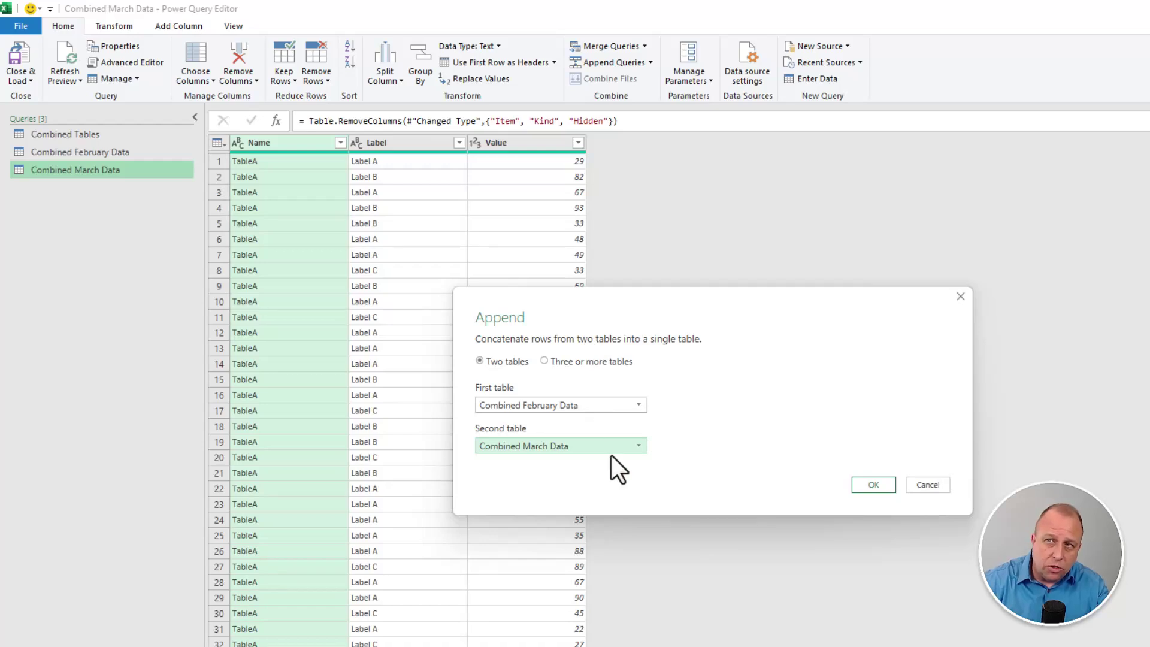
left_click(880, 479)
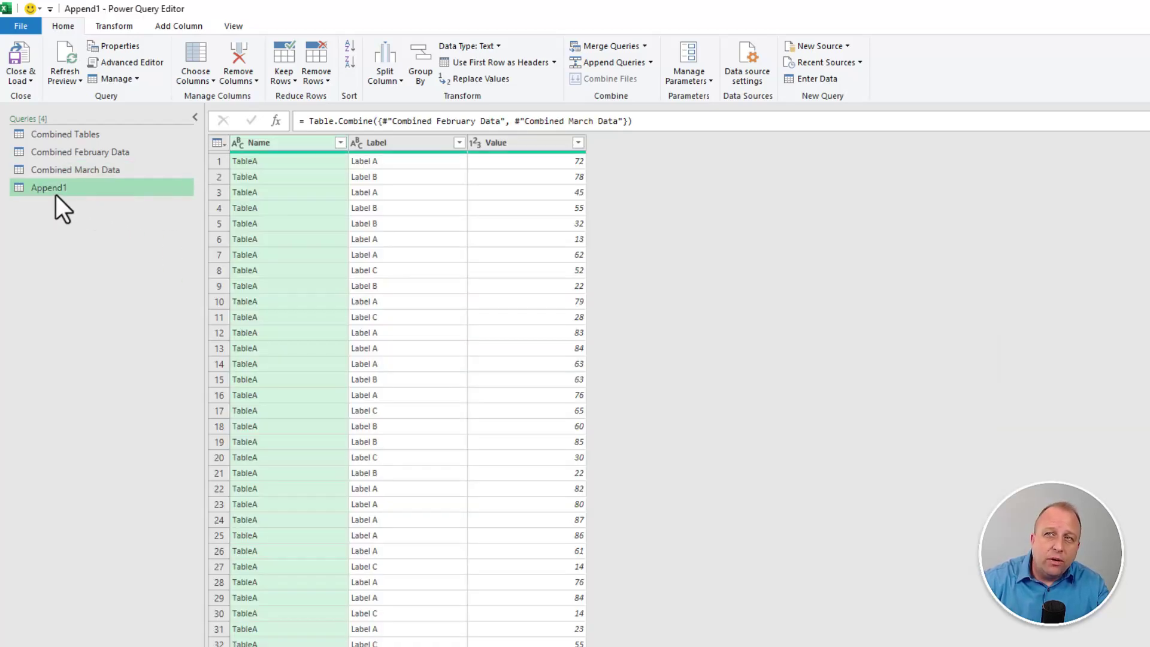
Step: Rename the new appended query to Combined Files
double_click(56, 193)
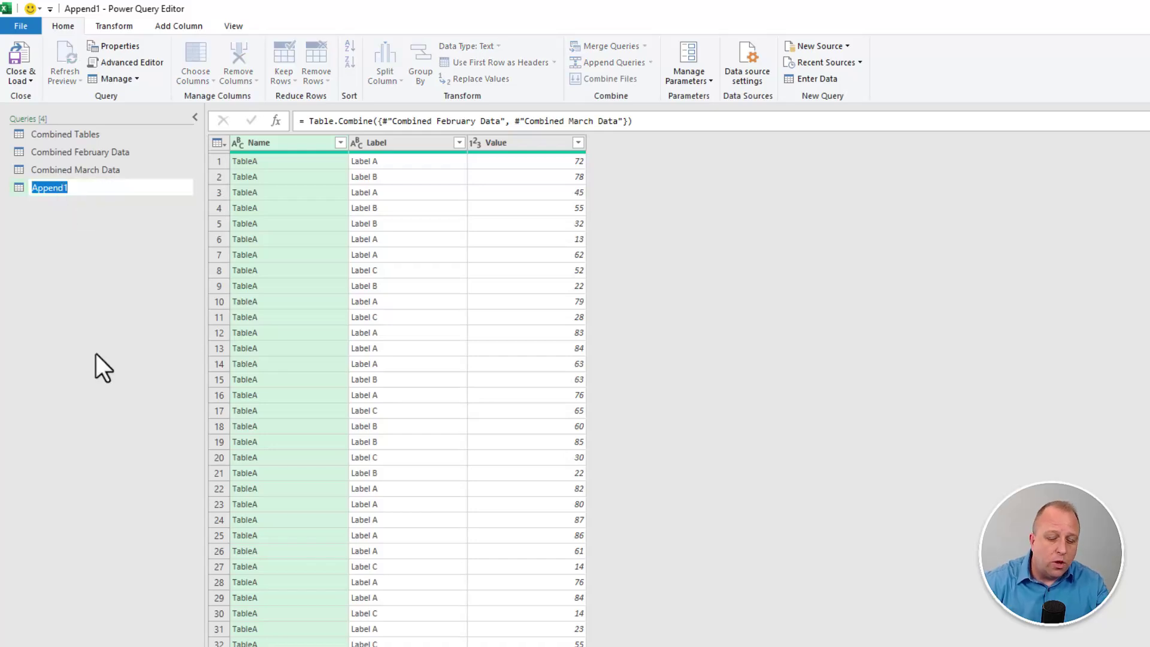
type("Com")
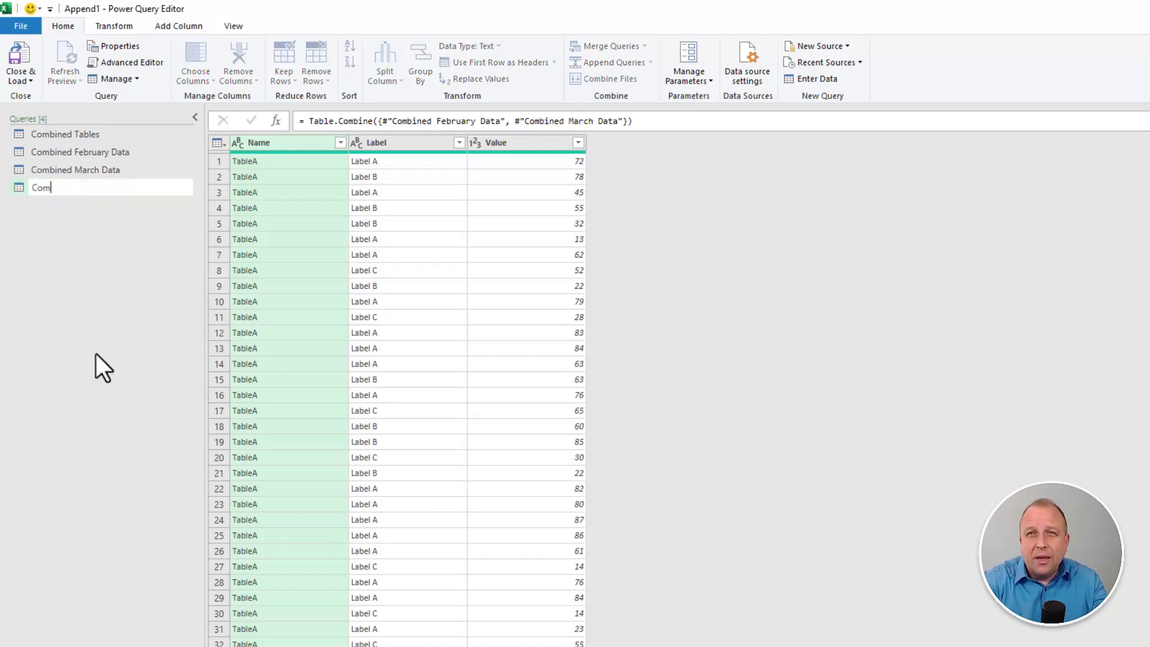
type("bined Files")
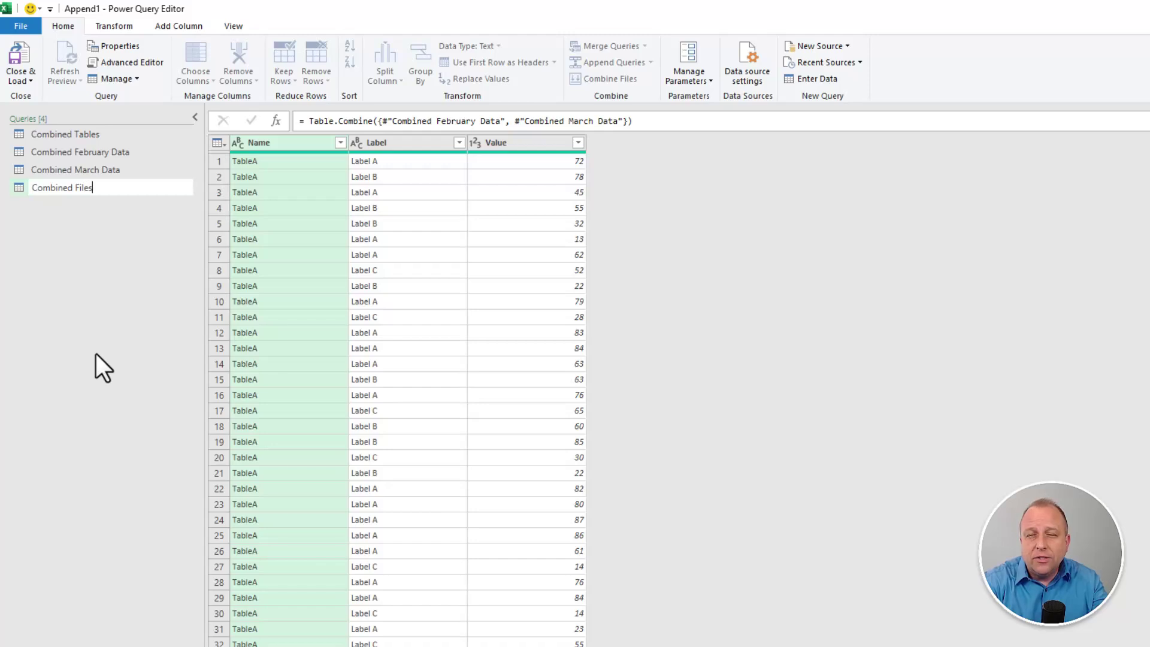
key("Return")
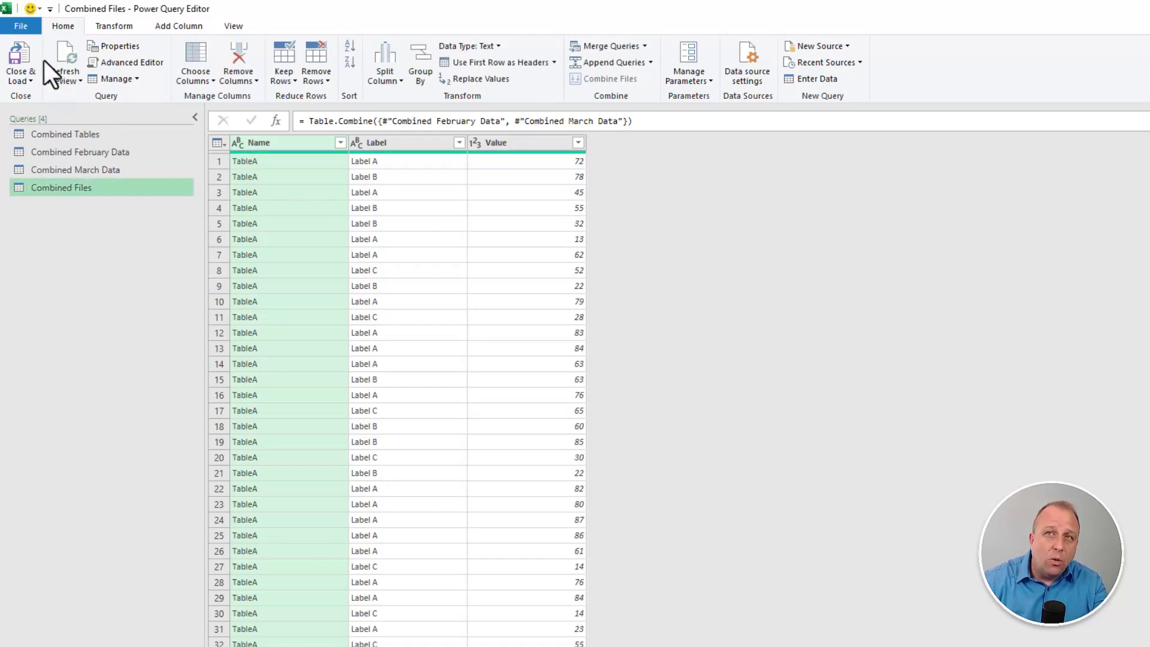
Step: Load the Combined Files query as a table into the existing worksheet at cell A1
left_click(20, 80)
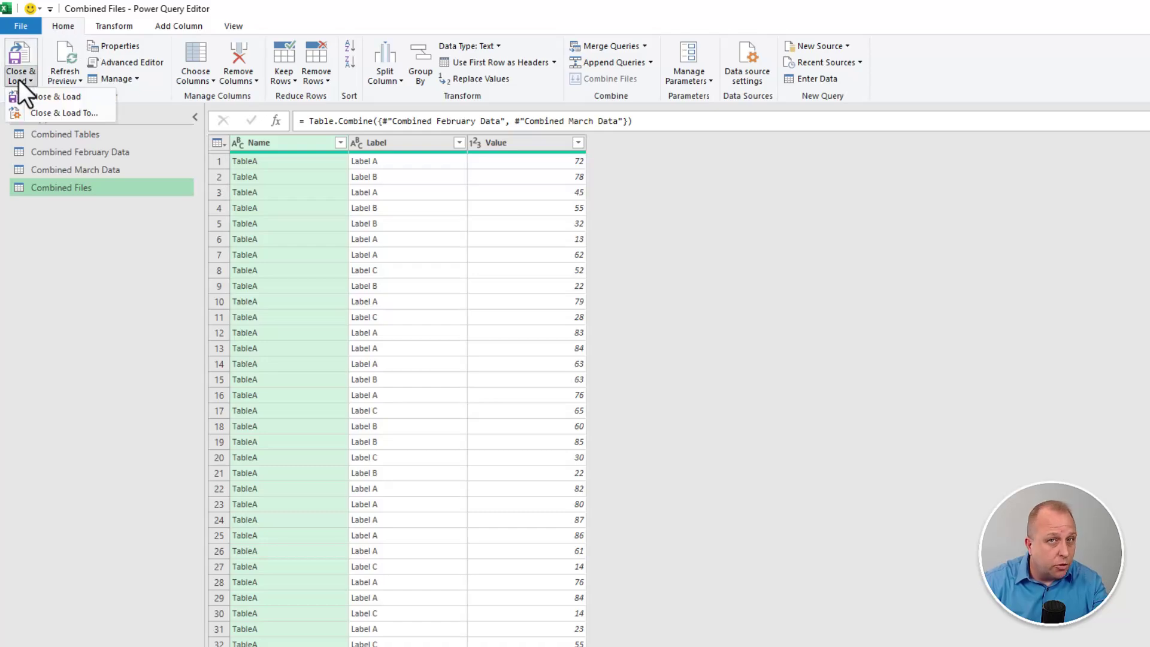
left_click(41, 113)
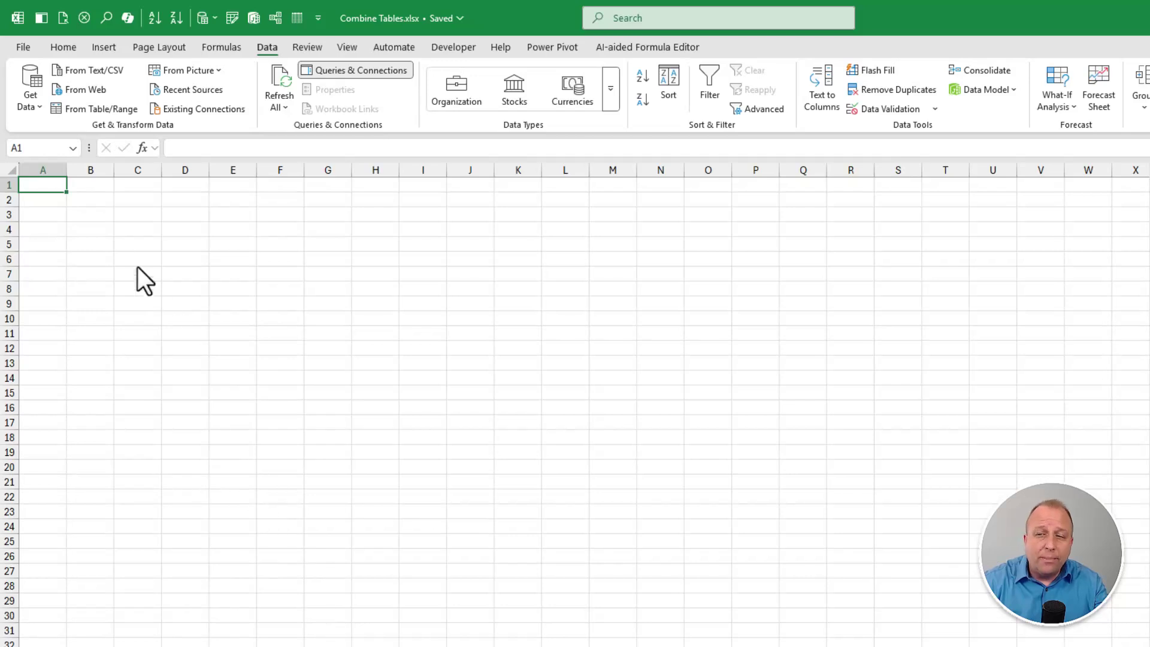
left_click(164, 289)
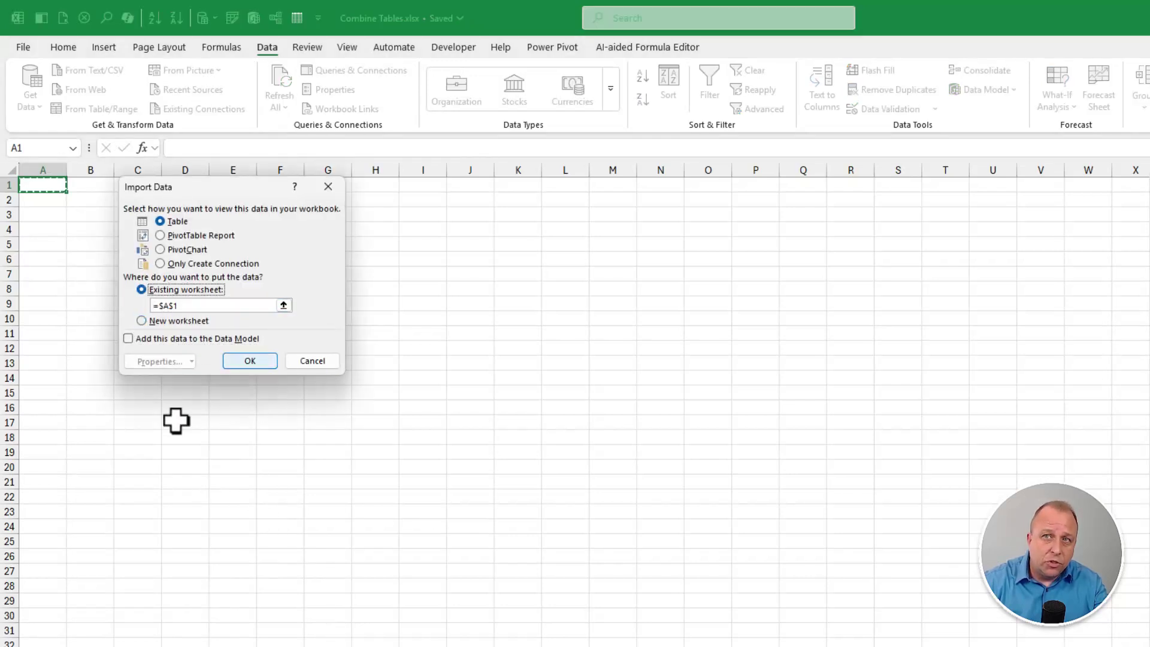
left_click(250, 361)
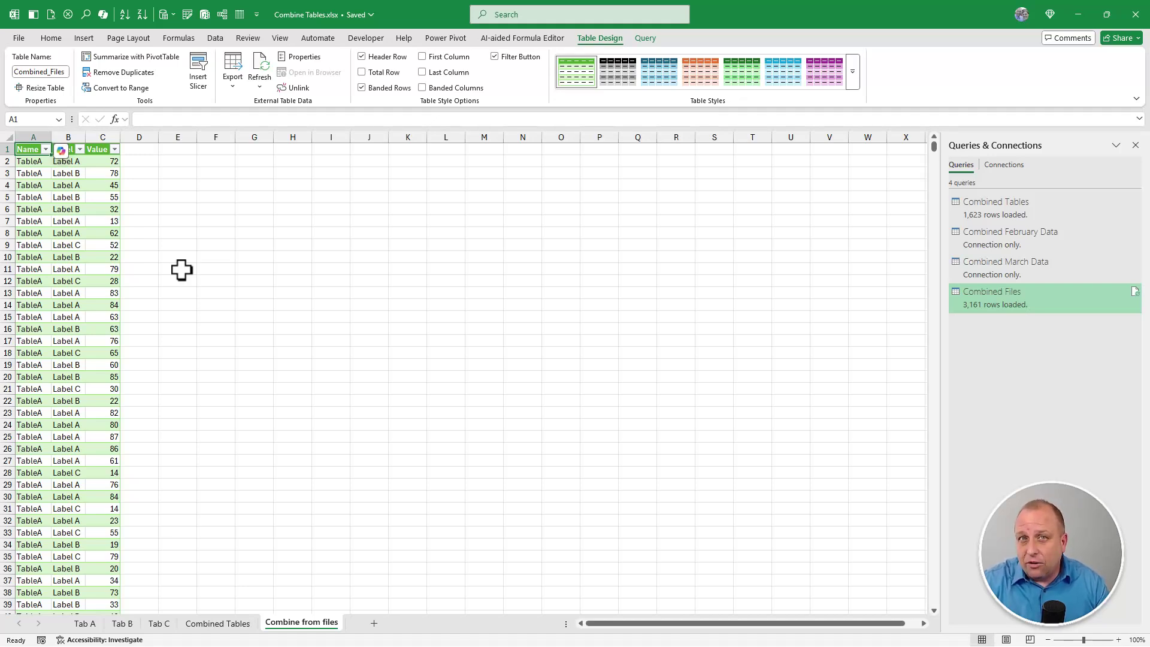
Step: Add a new worksheet and name it Combine from Folder
left_click(374, 623)
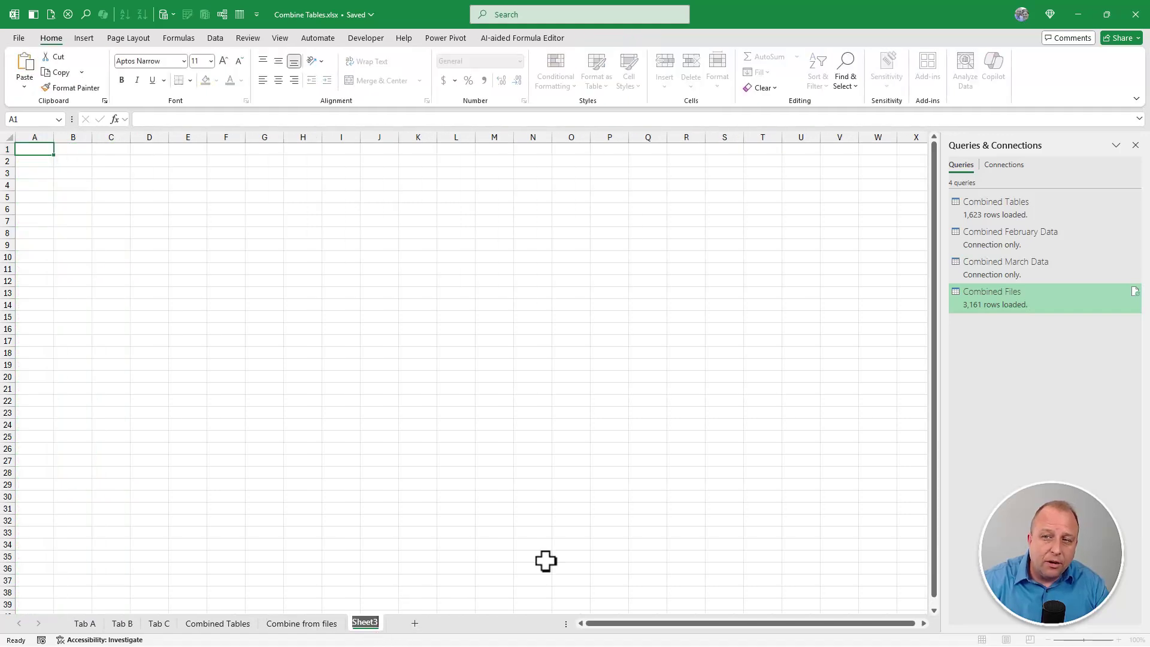
type("Combine from")
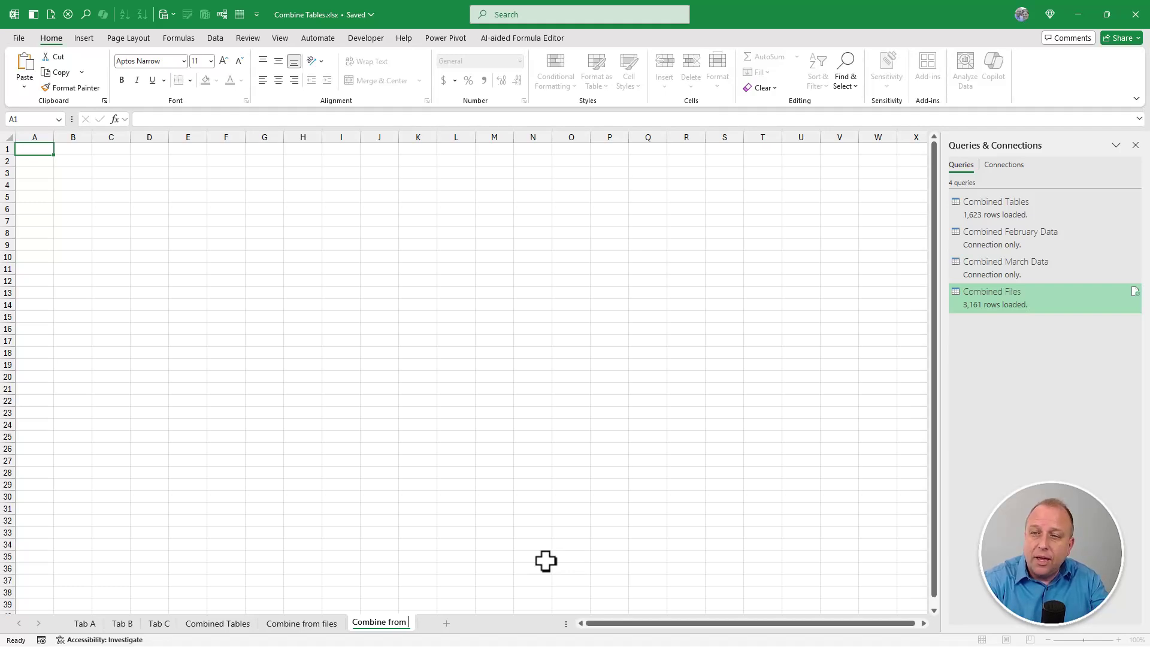
type(" Folder")
key("Return")
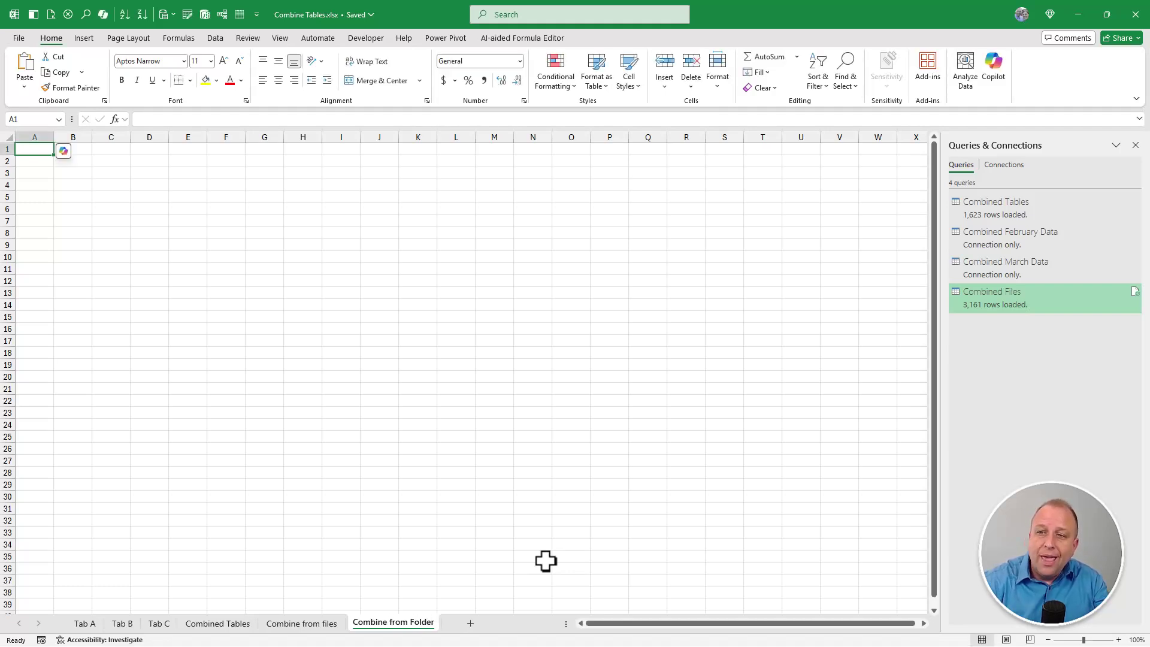
Step: Get data from a folder, choosing the Combining Tables folder on the Desktop as the source
left_click(226, 40)
left_click(22, 77)
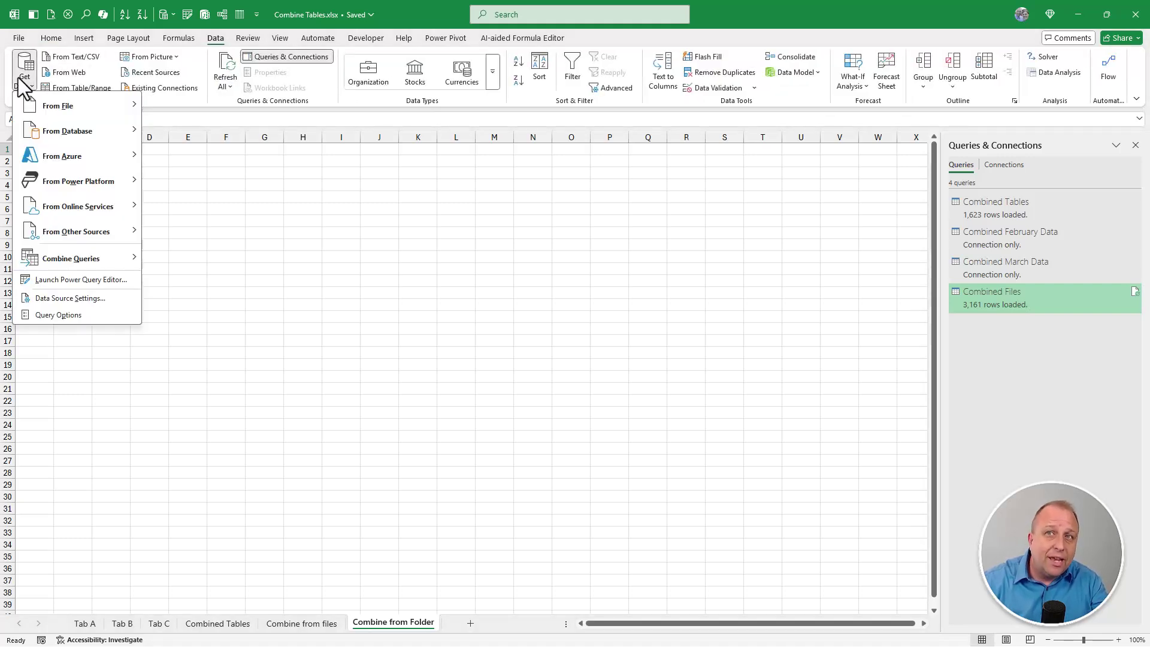
mouse_move(54, 107)
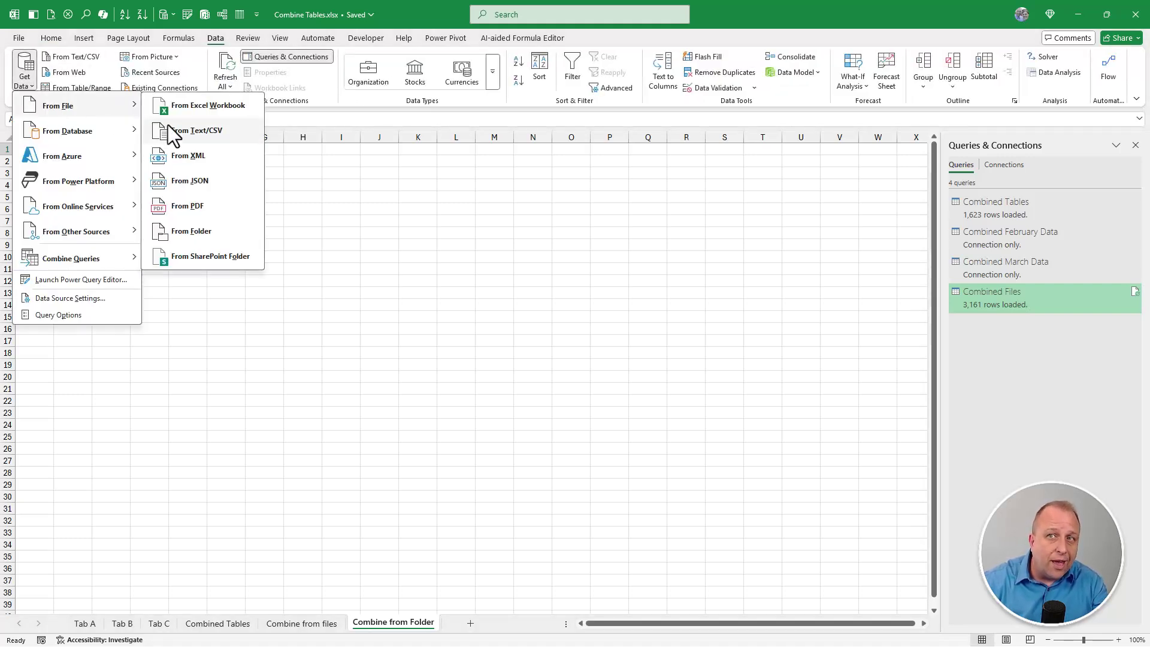
left_click(230, 239)
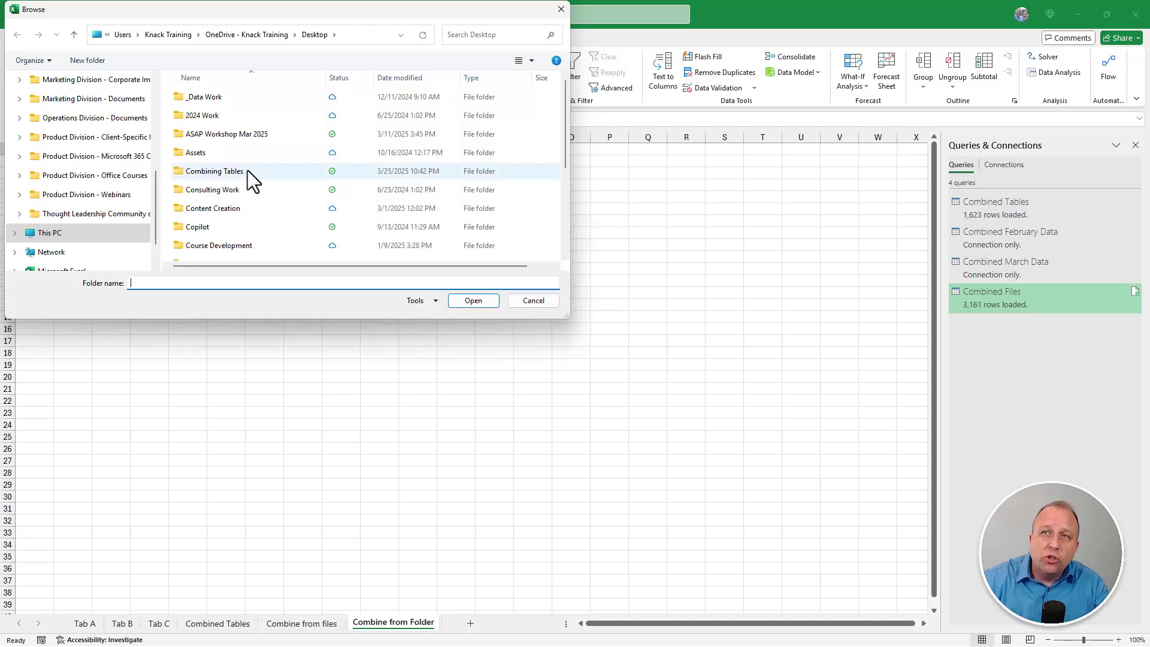
double_click(239, 171)
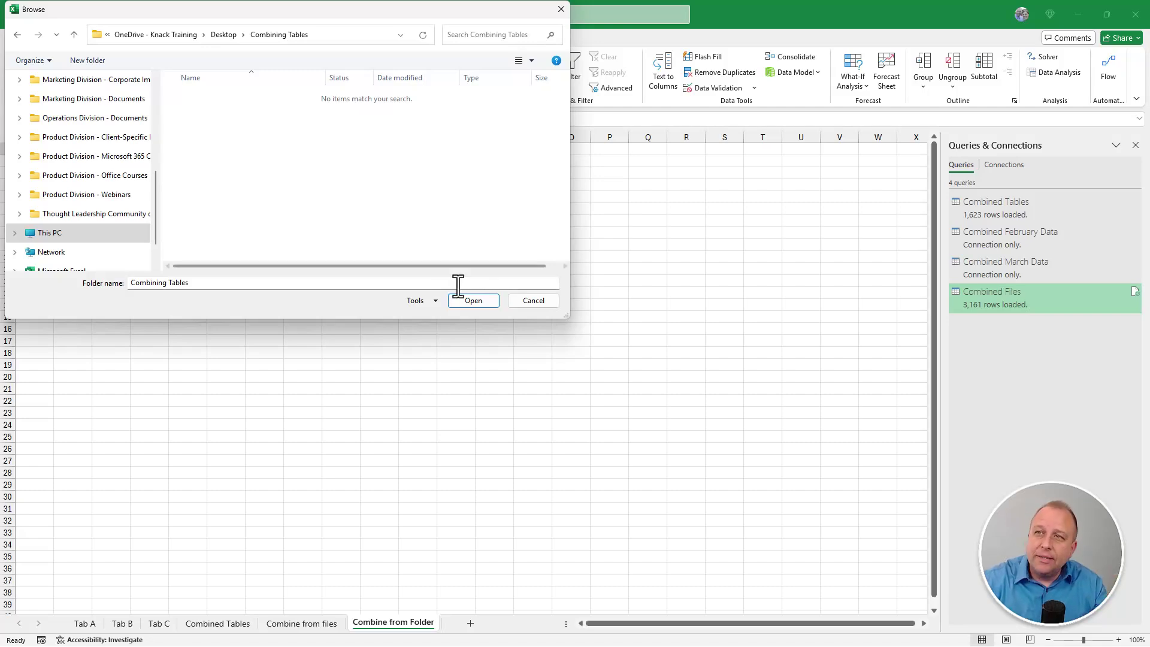
left_click(480, 305)
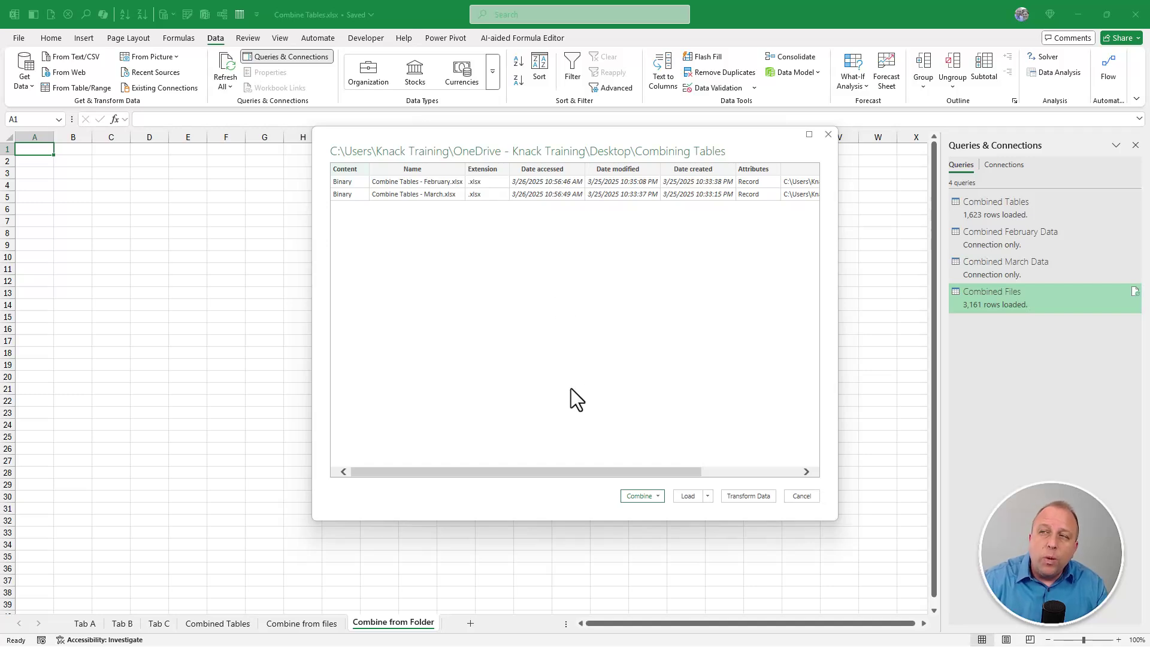
Step: Combine and transform the folder's files, using the first file as sample and TableA as the object to extract
left_click(655, 500)
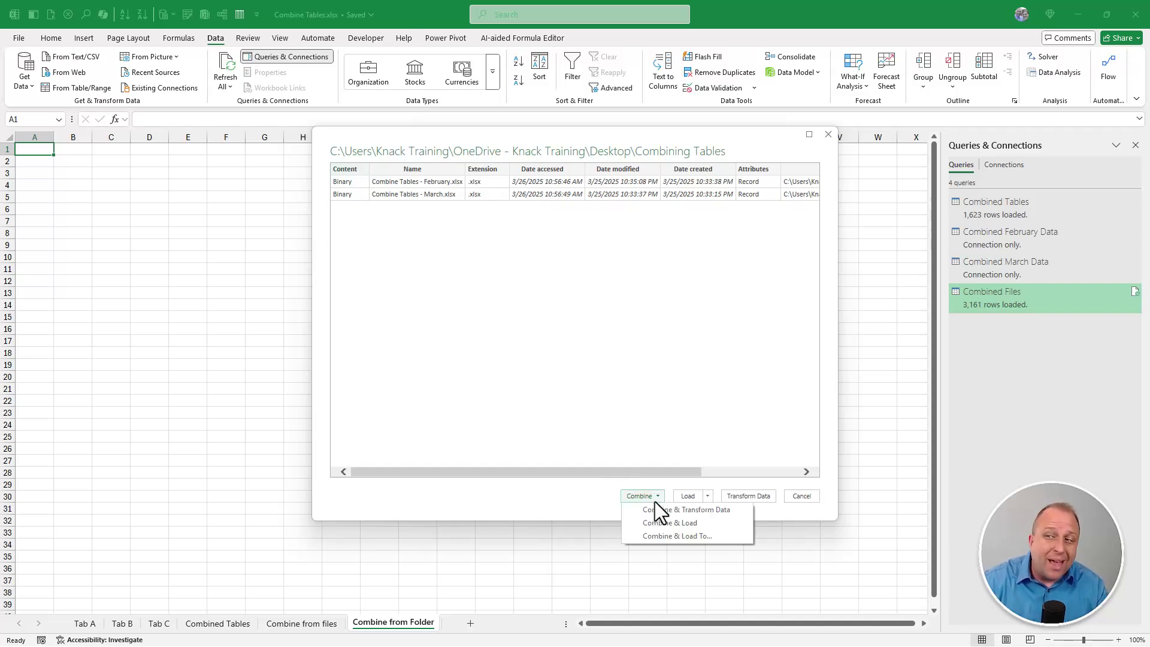
left_click(696, 515)
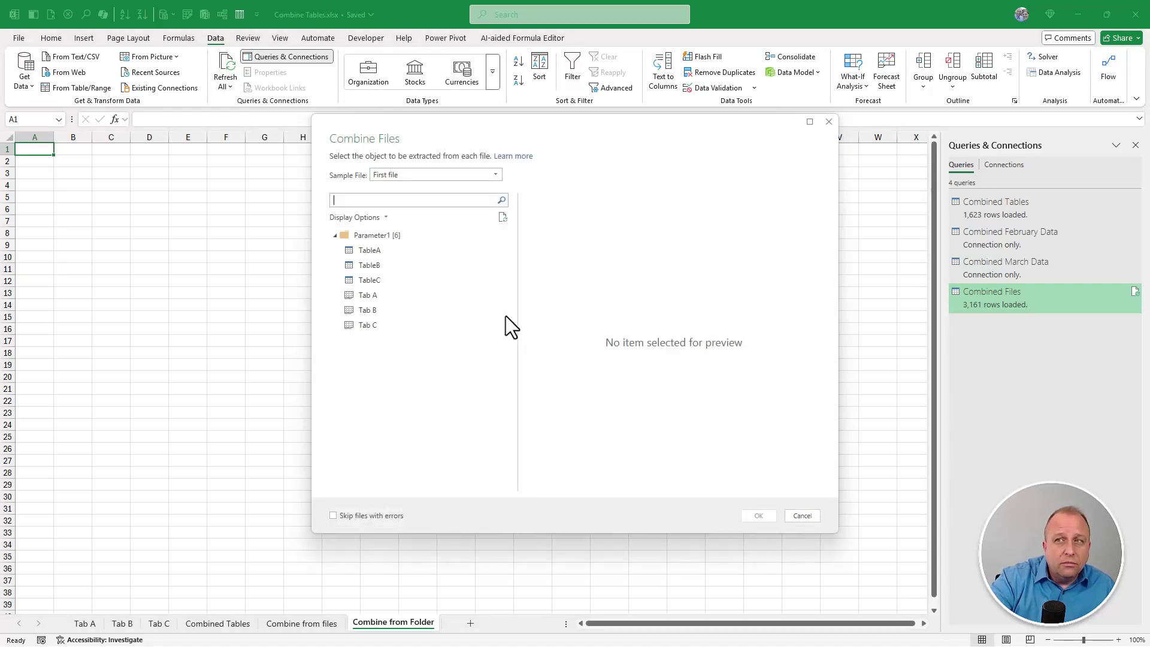
left_click(379, 250)
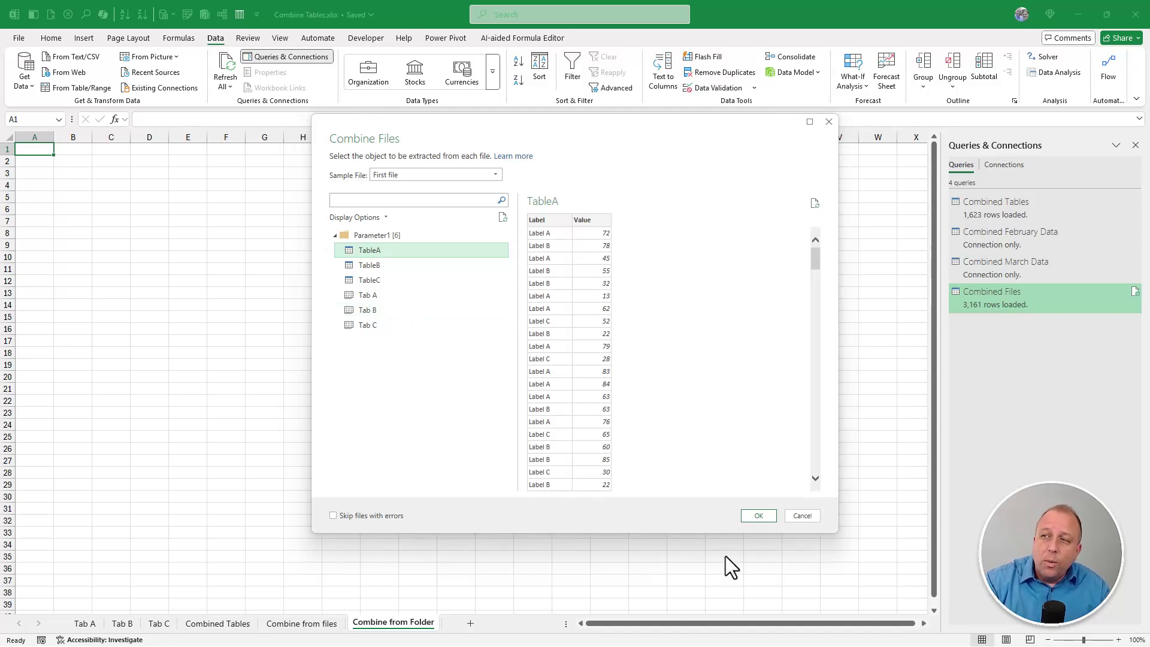
left_click(758, 516)
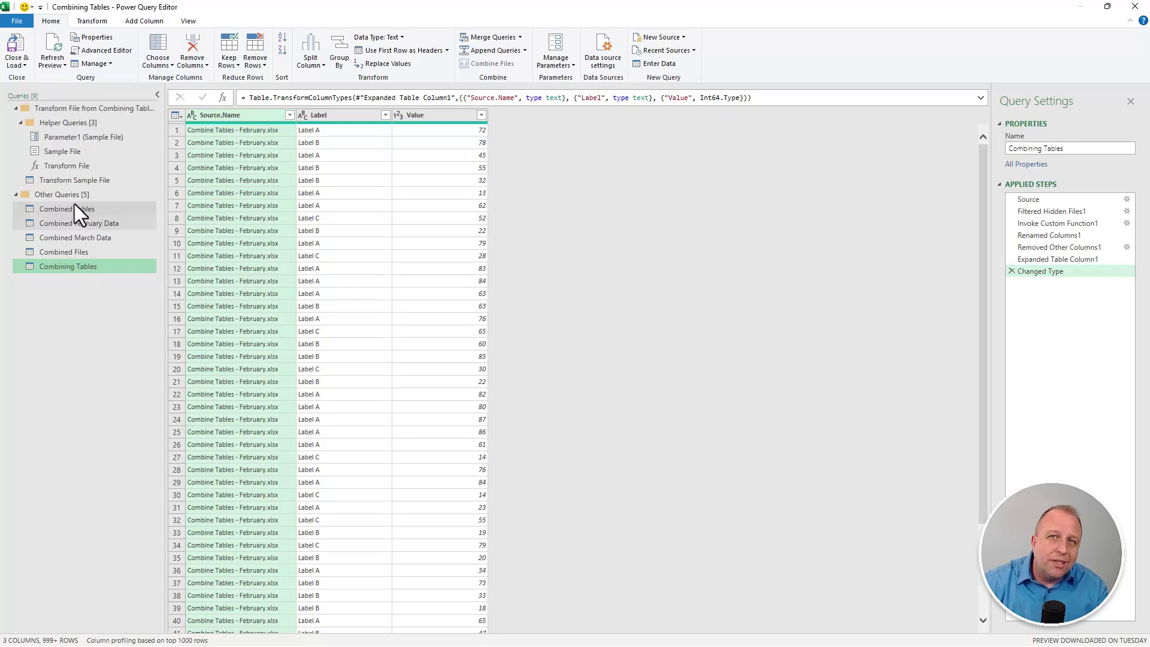
Step: Delete the Navigation step from the Transform Sample File query
left_click(73, 181)
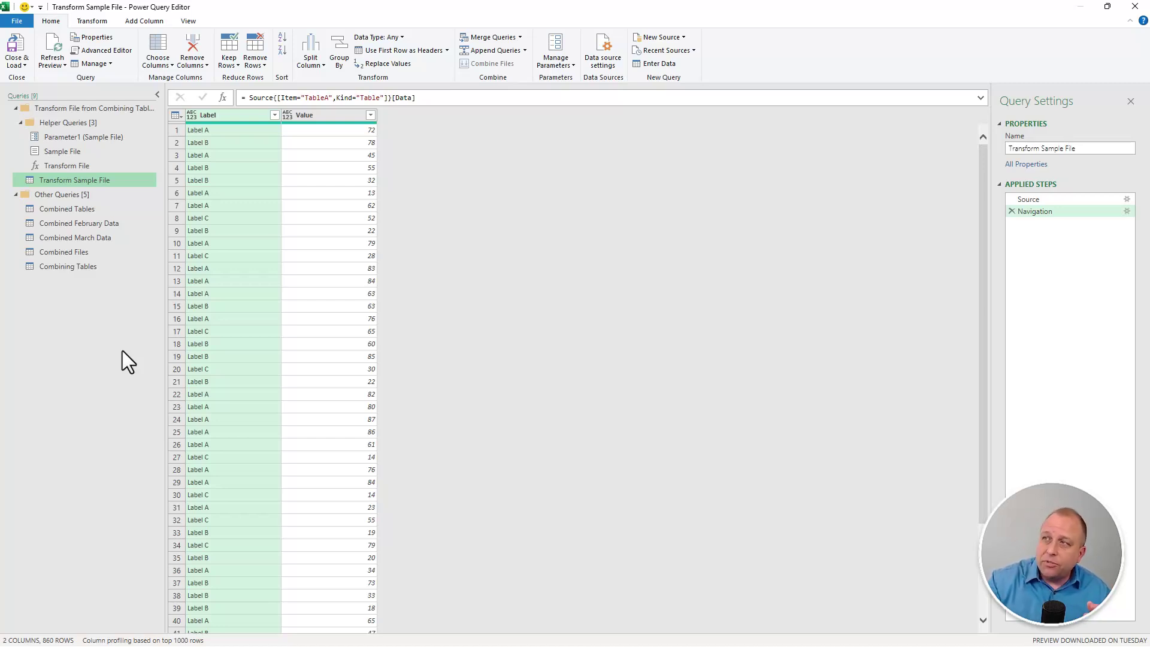
left_click(1012, 212)
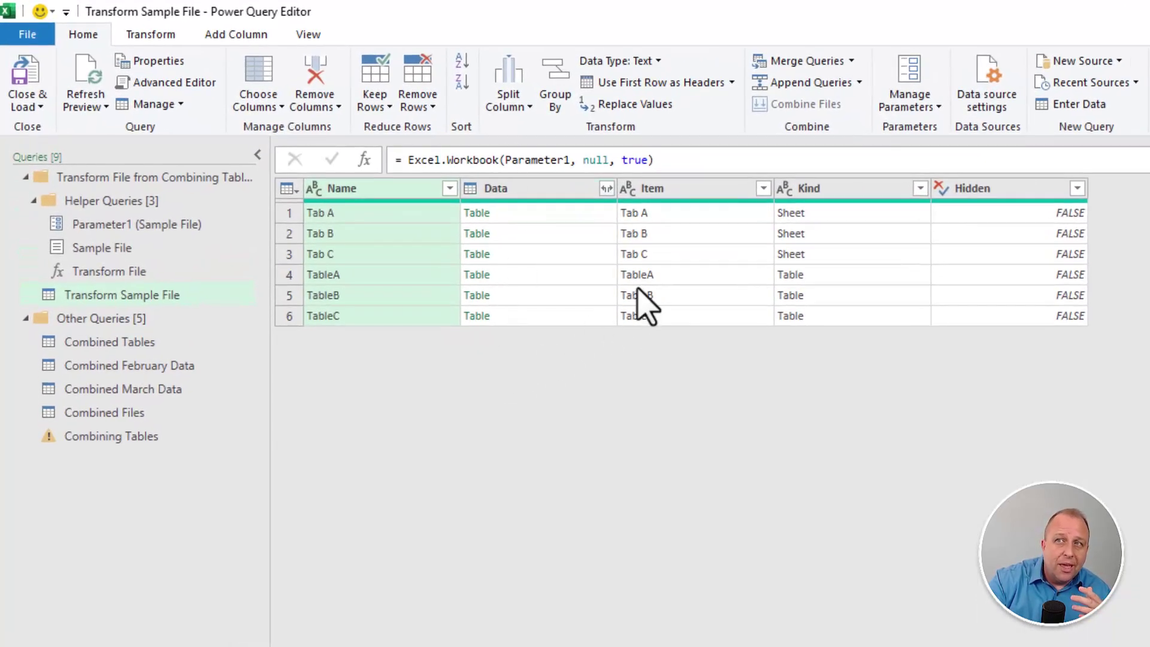
Step: Filter the Item column of the sample file query to keep only TableA, TableB and TableC, excluding Tab A, Tab B and Tab C
left_click(763, 188)
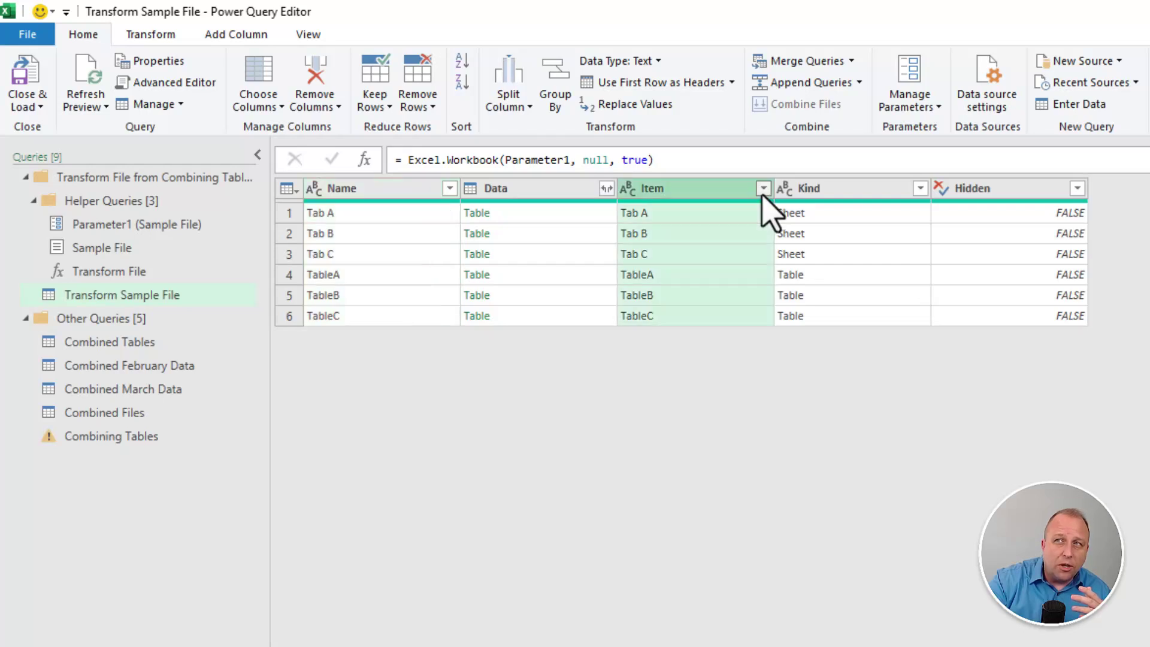
left_click(494, 416)
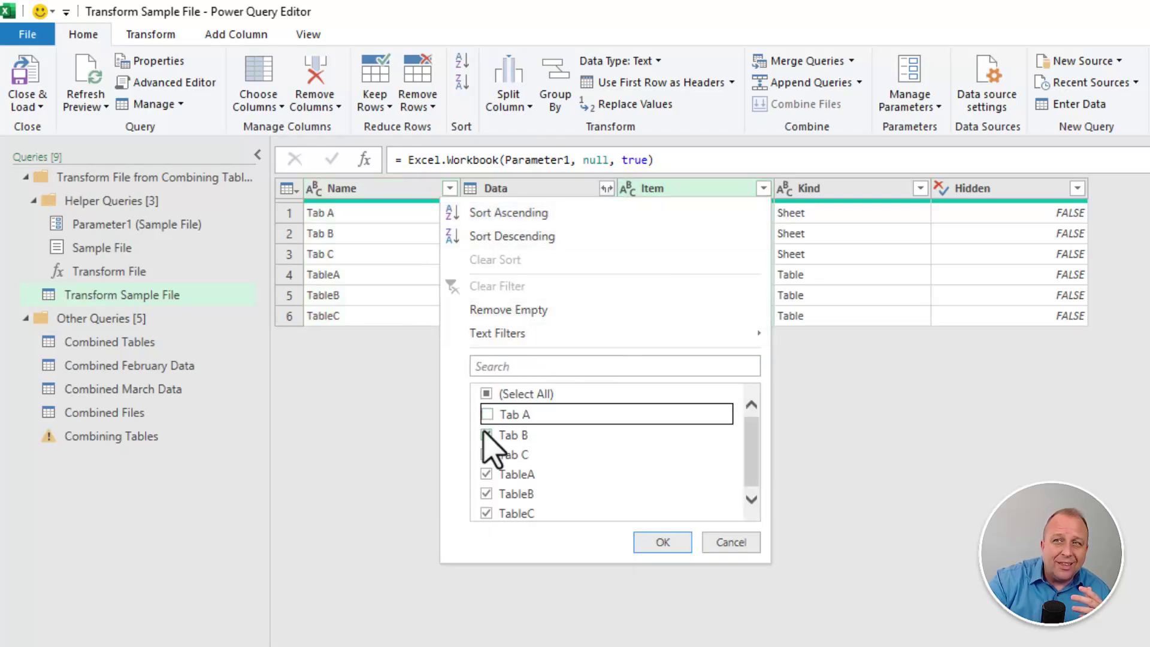
left_click(488, 435)
left_click(487, 453)
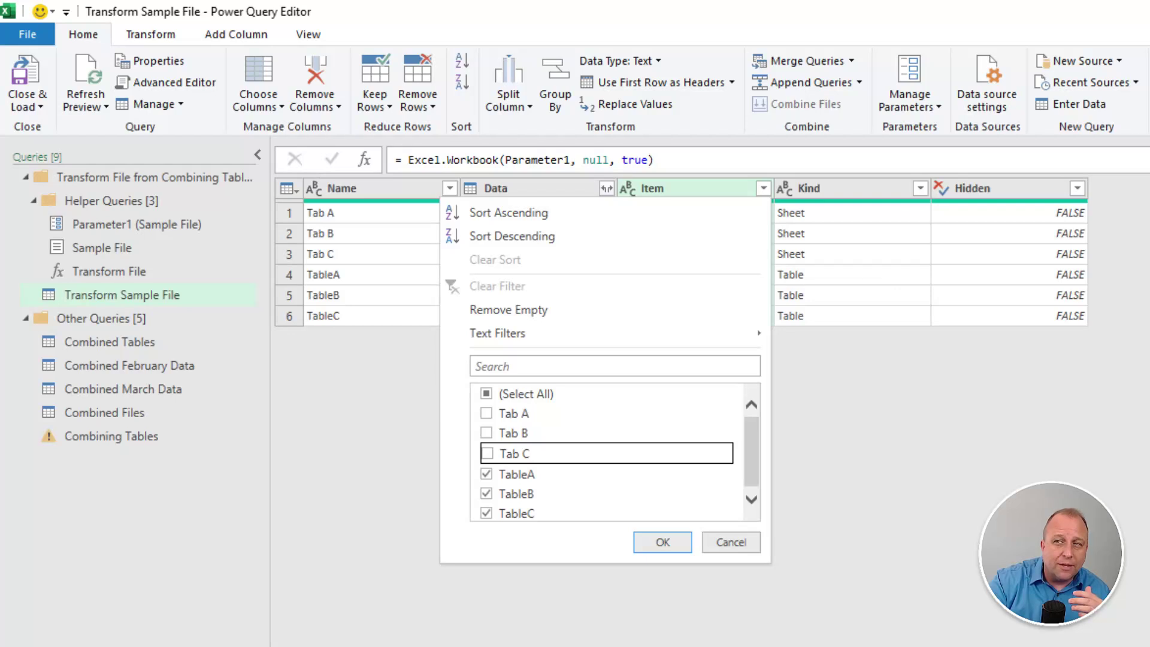
left_click(661, 542)
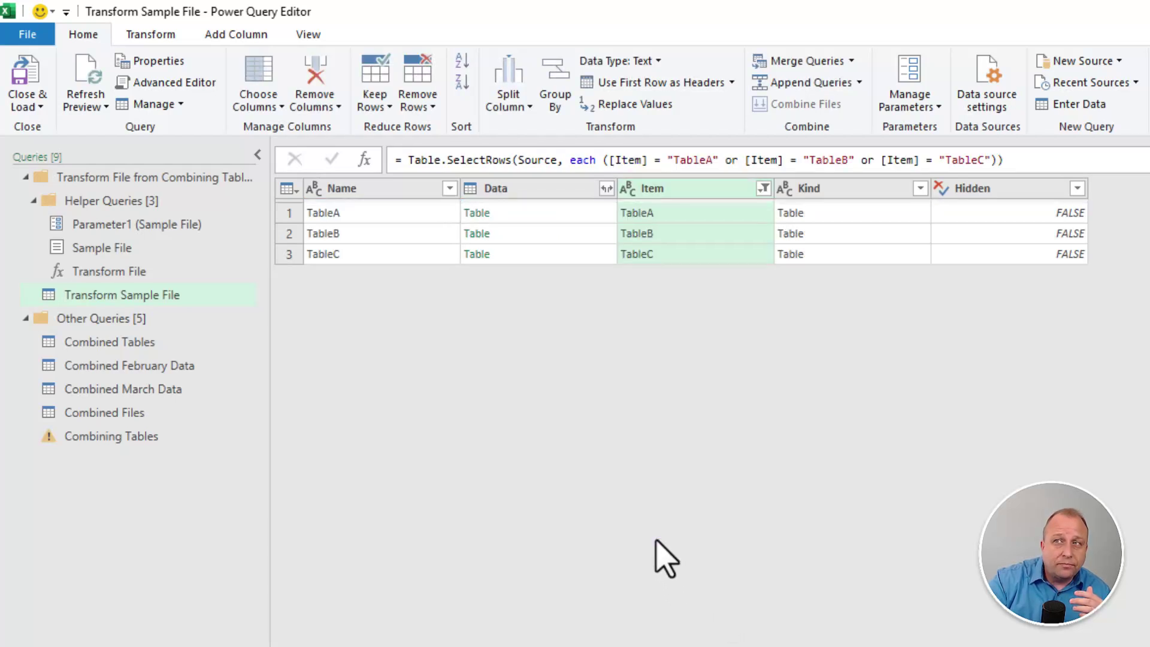
Step: Expand the Data column into its Label and Value columns without using the original column name as prefix
left_click(606, 189)
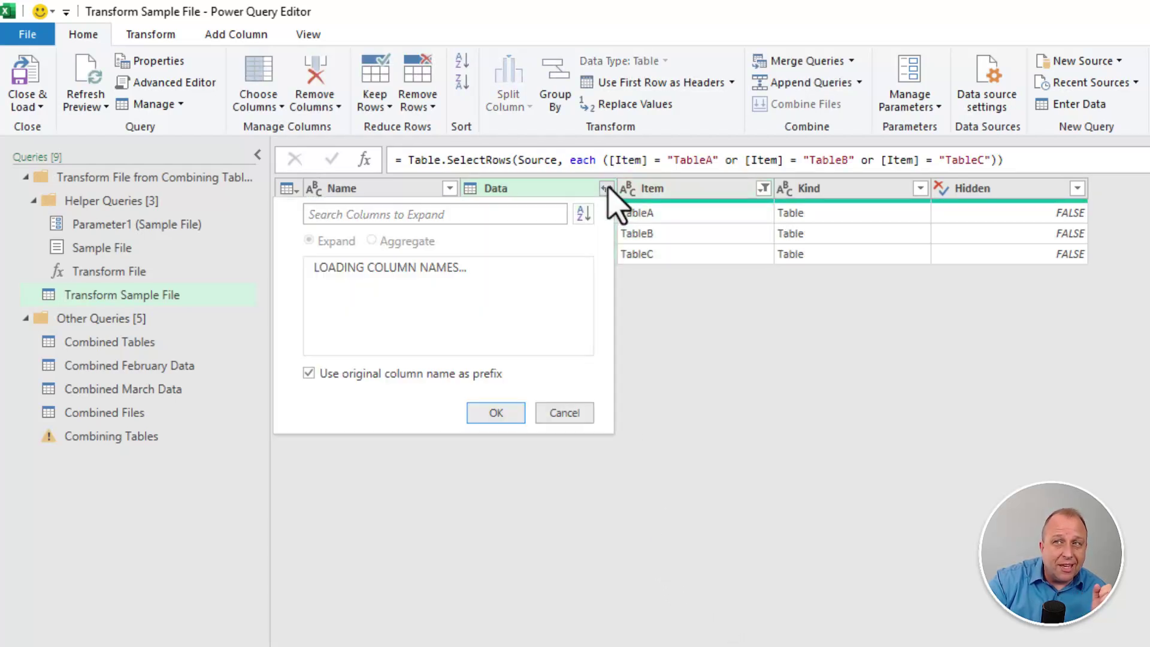
left_click(308, 373)
left_click(495, 443)
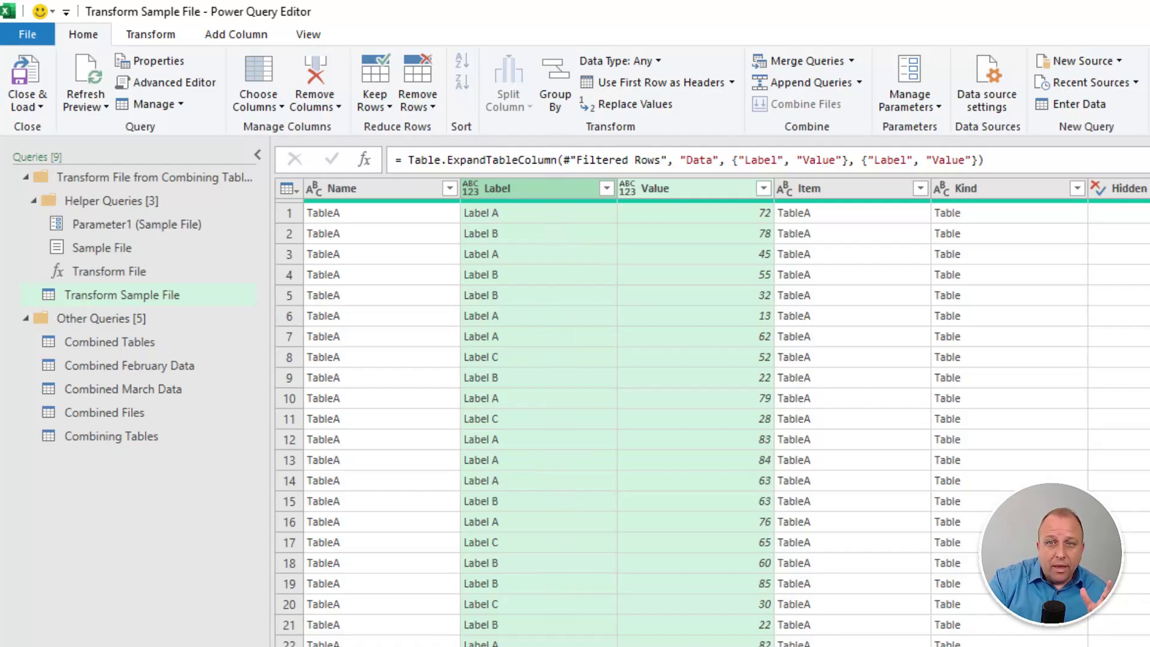
Step: Set the data type of the Name column in the Combining Tables query to Text
left_click(116, 434)
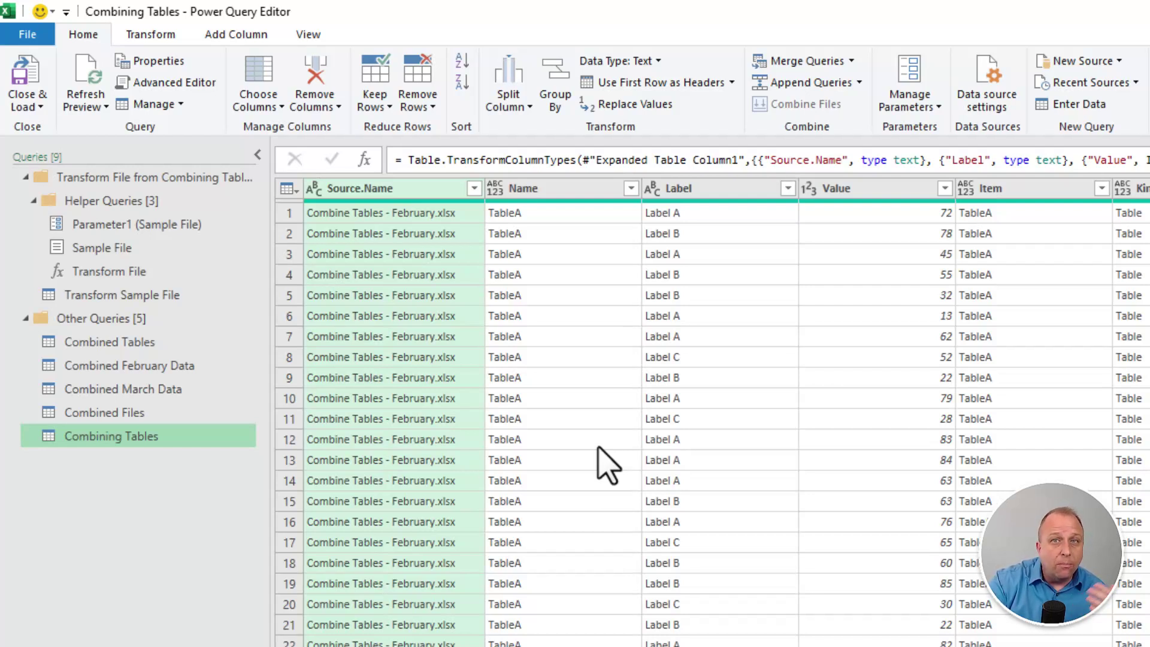
left_click(497, 188)
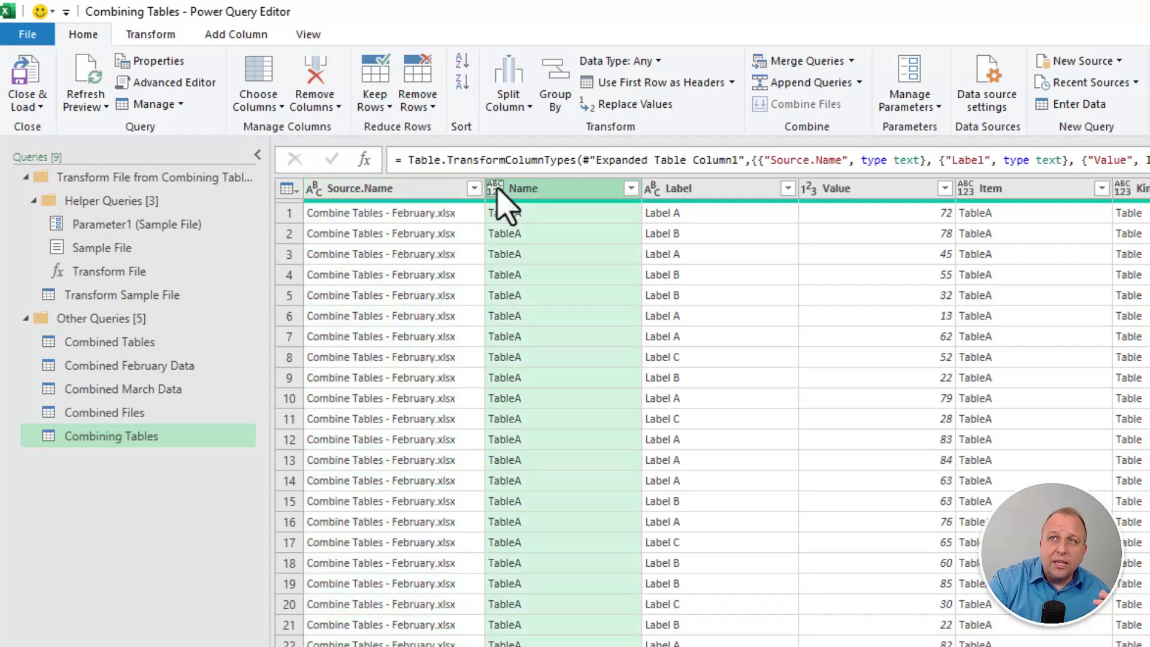
left_click(495, 188)
left_click(557, 413)
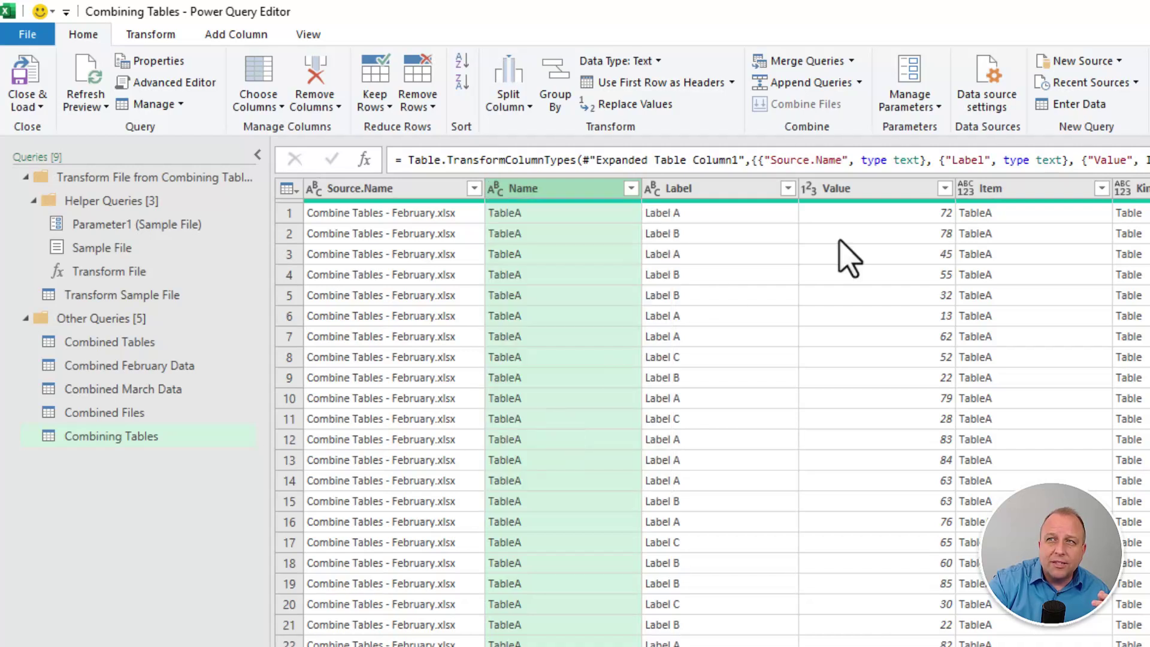
Step: Remove the Item, Kind and Hidden columns from the Combining Tables query
left_click(1035, 192)
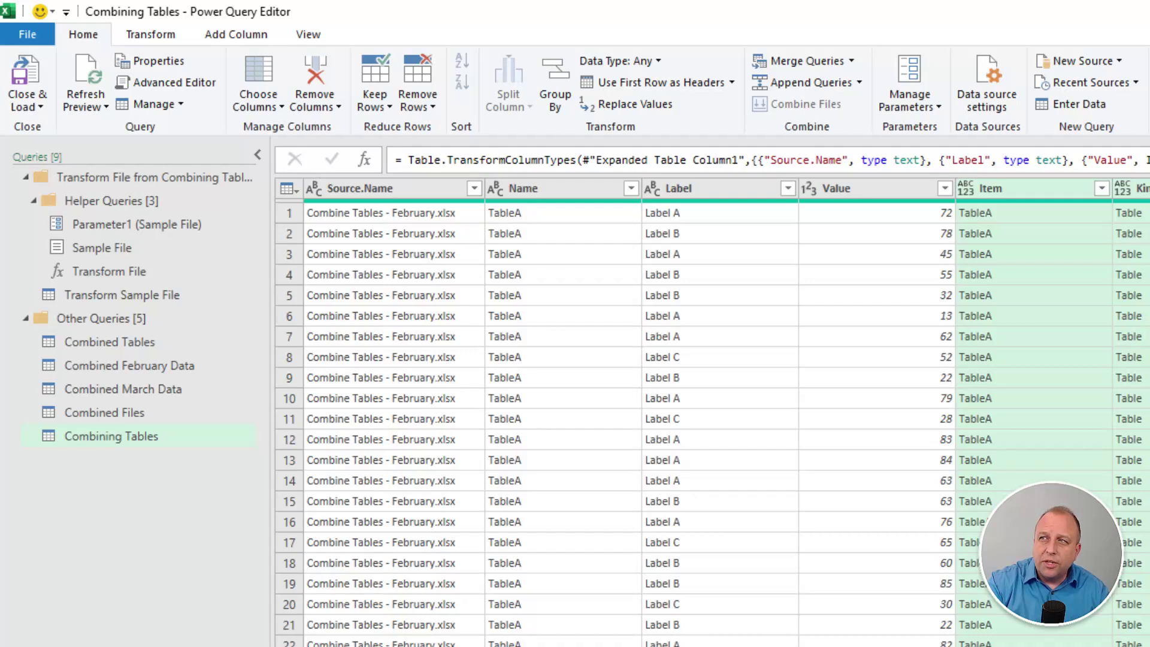
key("Delete")
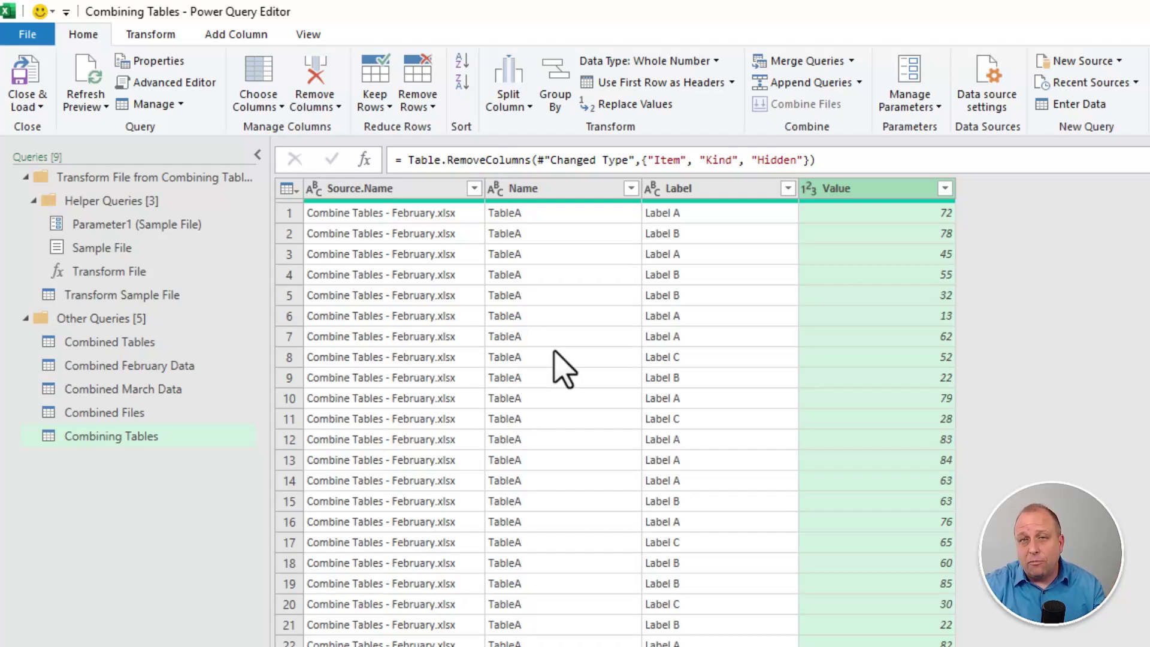
Step: Load the Combining Tables query as a table into the existing worksheet at cell A1
left_click(40, 107)
left_click(113, 148)
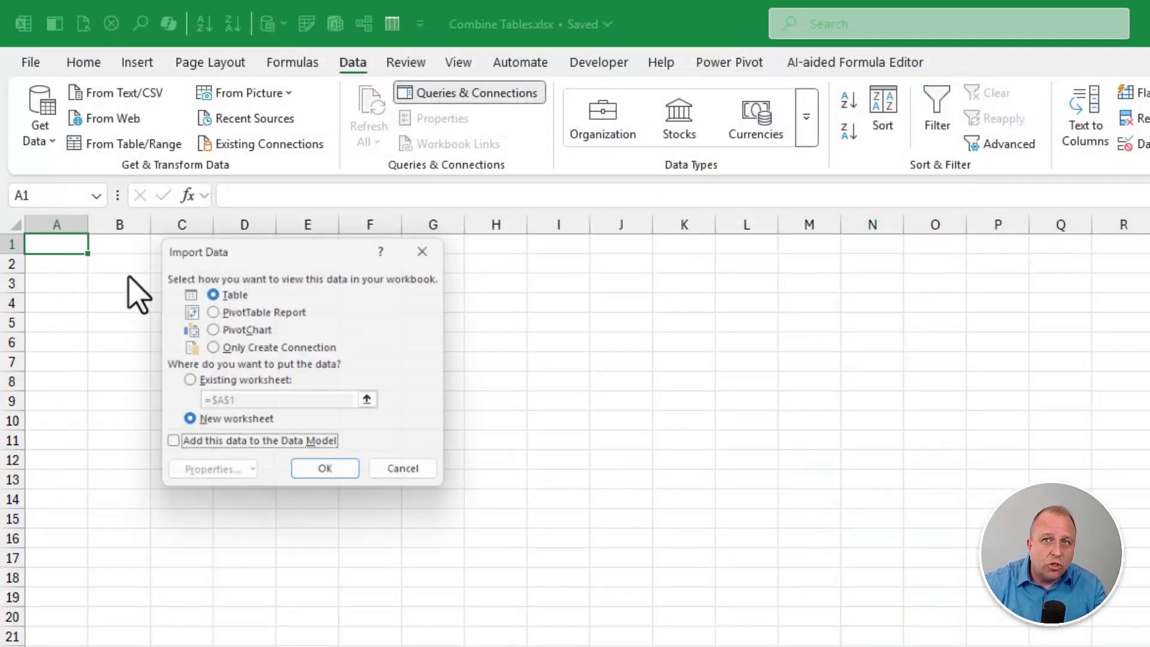
left_click(217, 383)
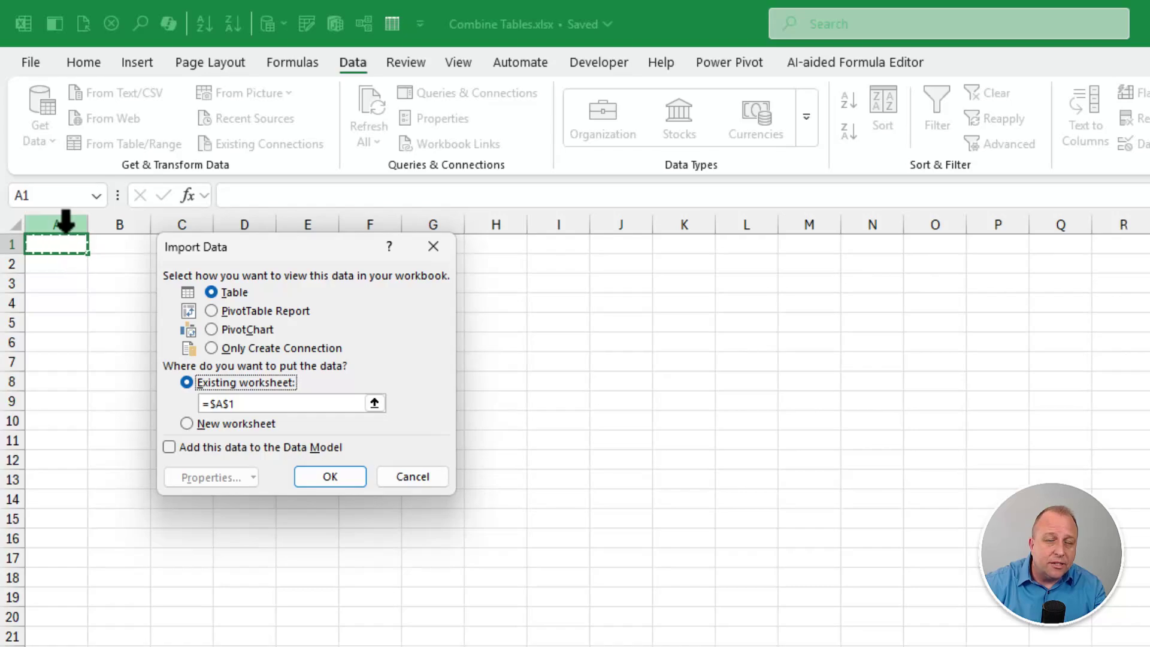
left_click(348, 476)
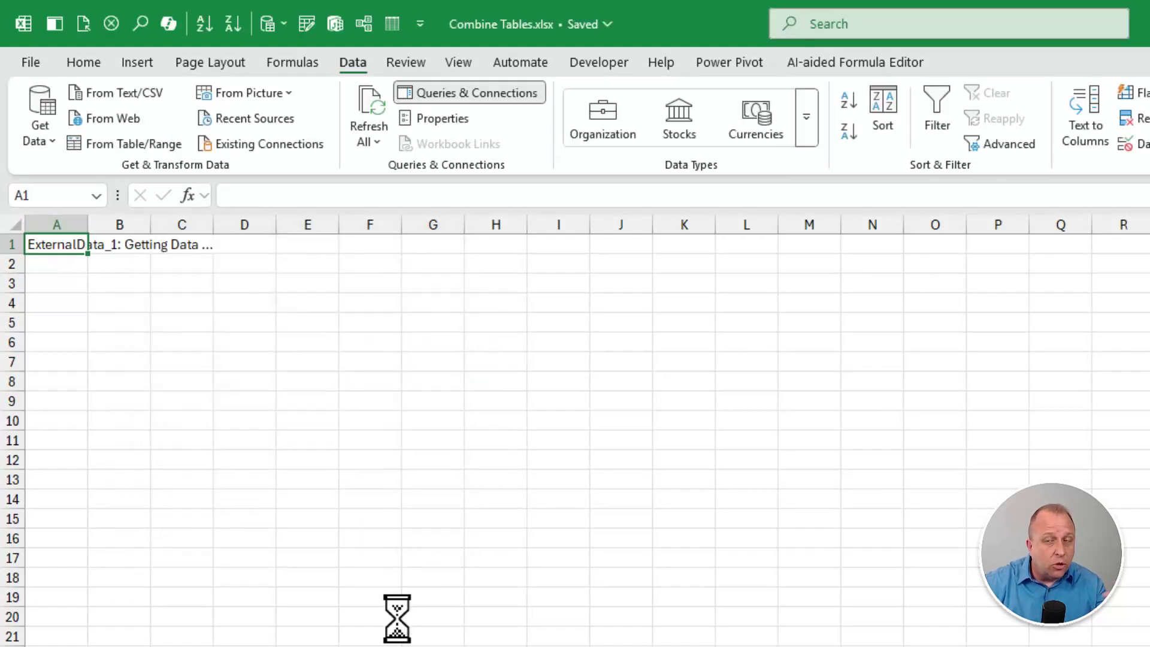
Step: Examine the loaded table's Source.Name and Name columns to check which files and tables the combined rows come from
left_click(172, 461)
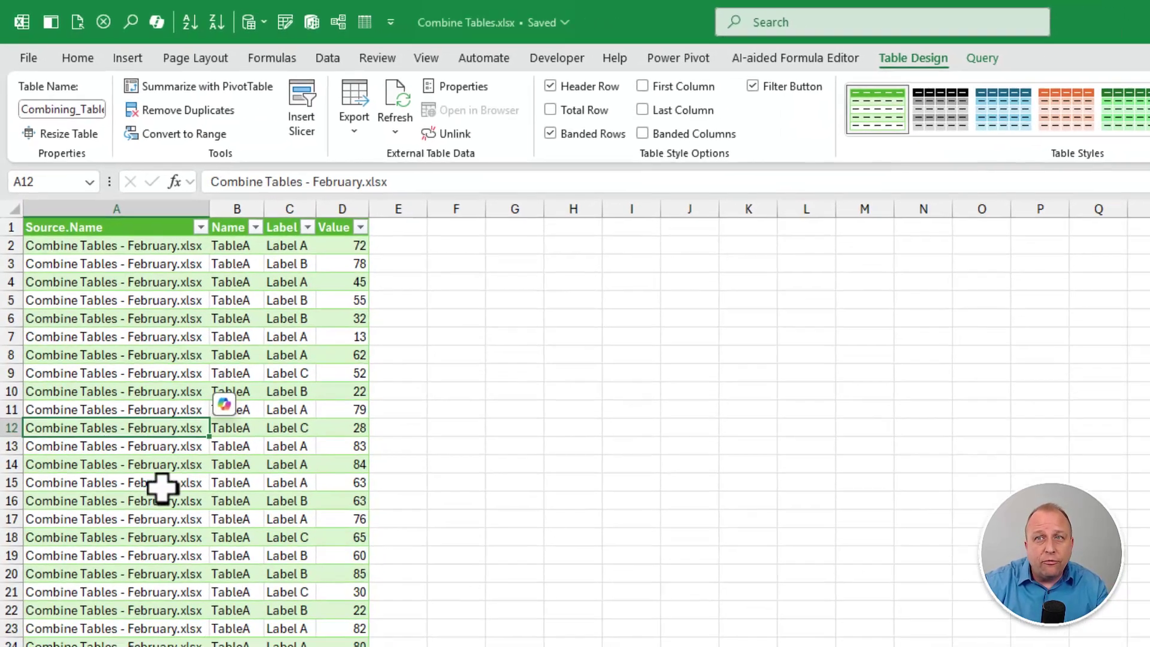
left_click(248, 459)
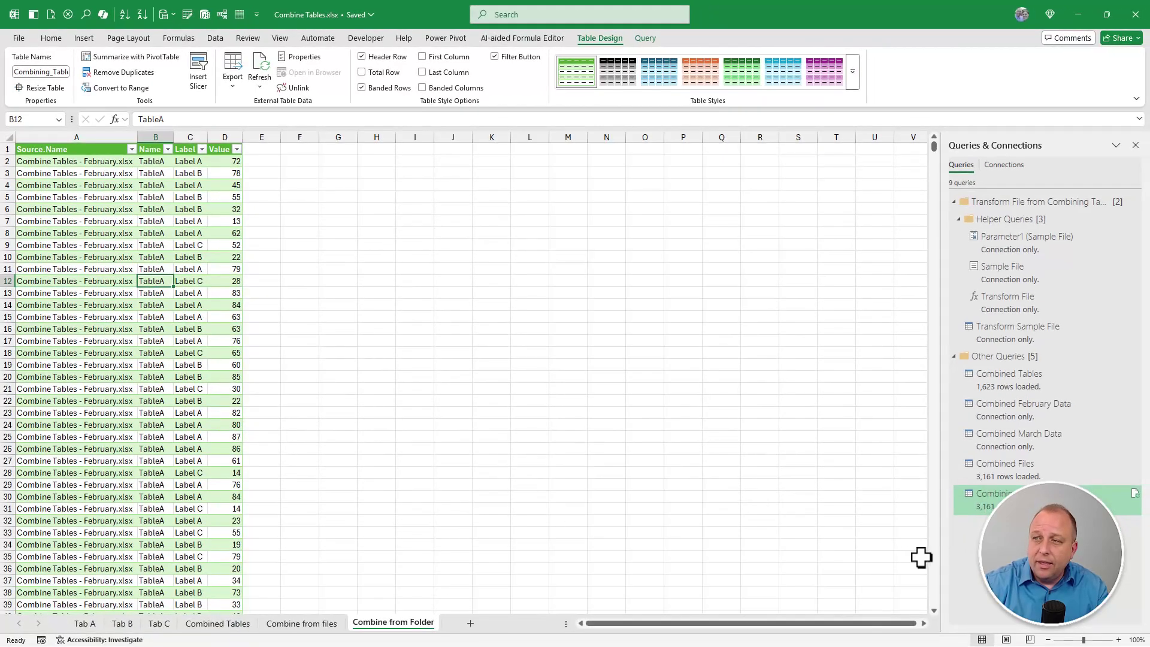
scroll(932, 558, "down", 20)
scroll(932, 558, "down", 20)
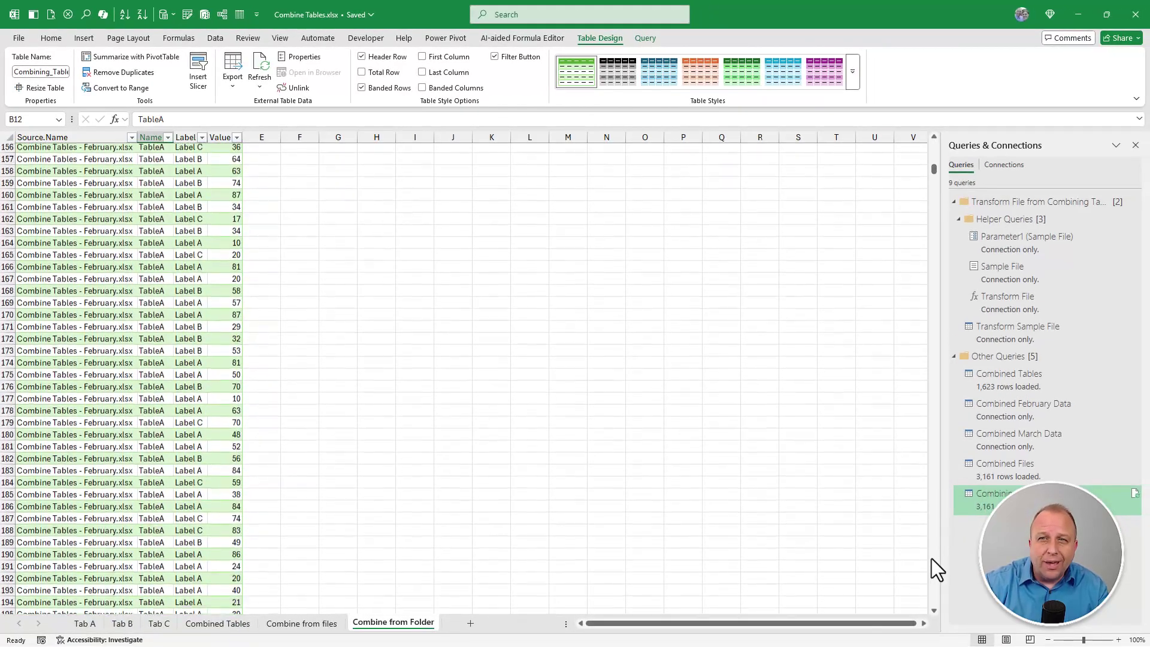
scroll(931, 558, "down", 20)
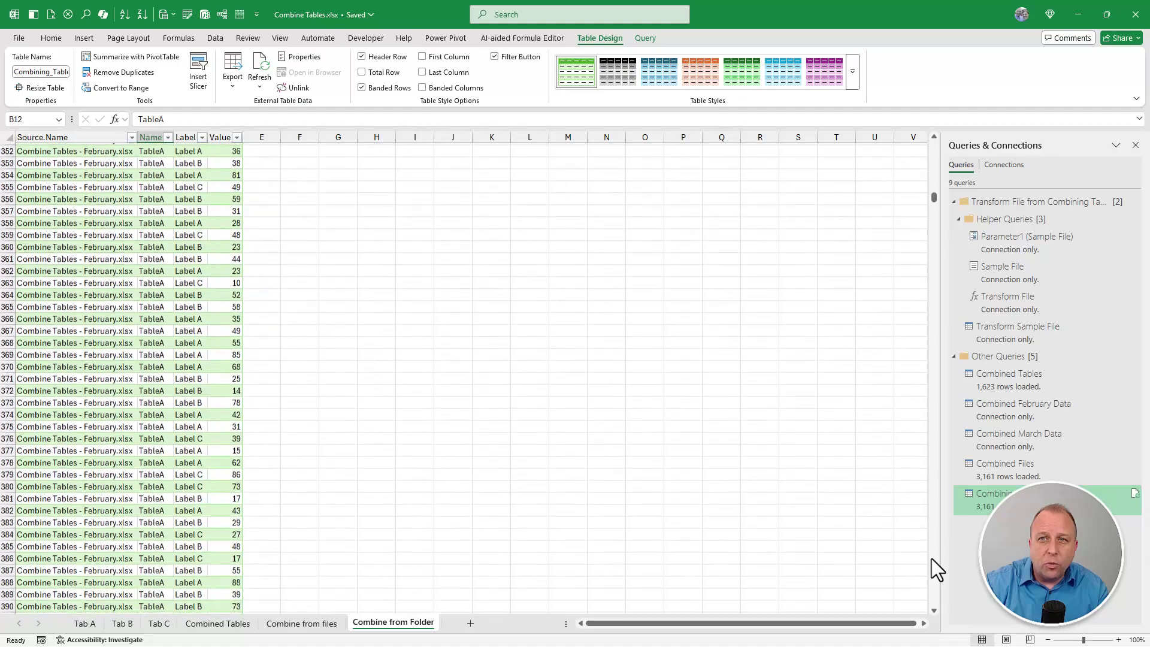
scroll(932, 559, "down", 20)
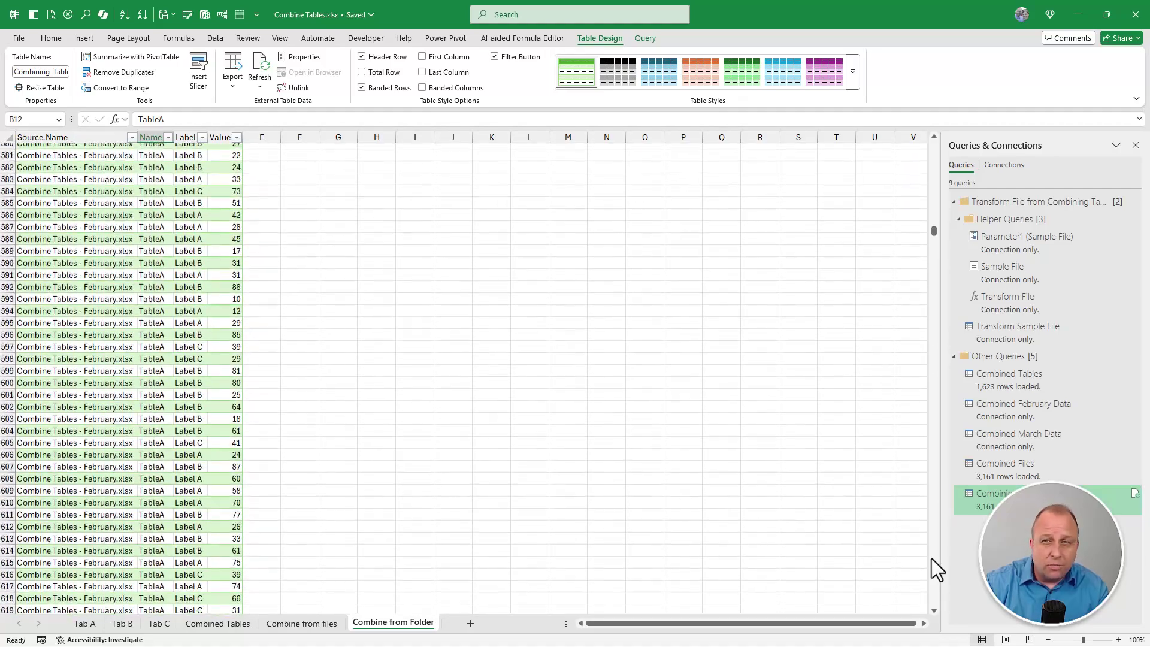
scroll(932, 558, "down", 20)
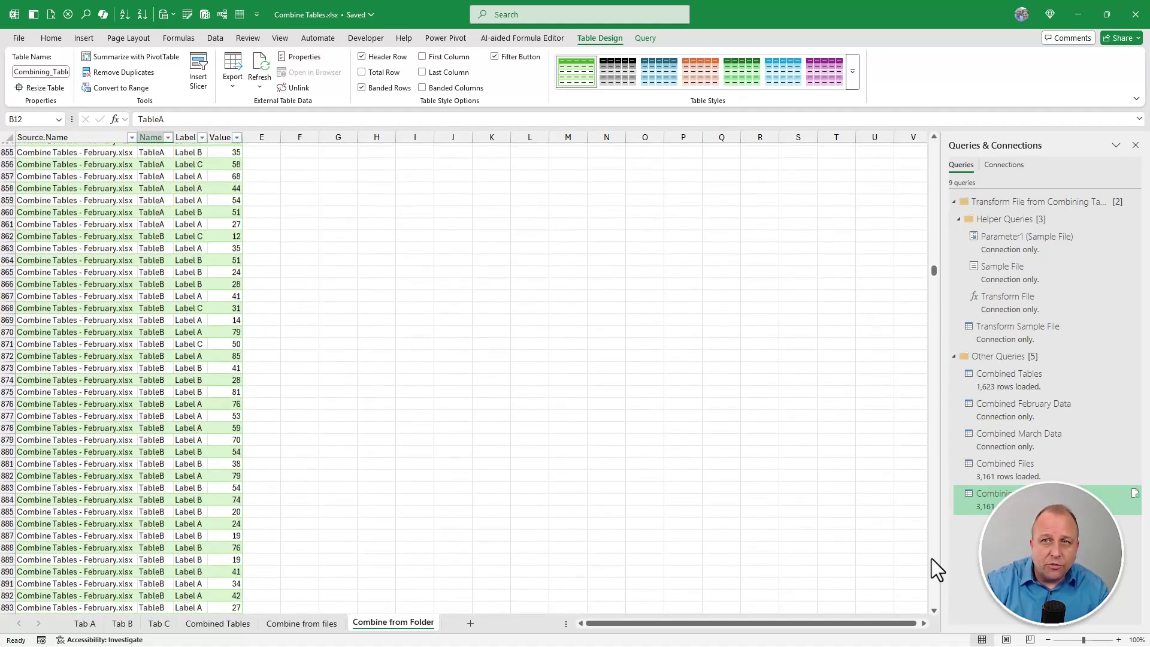
left_click_drag(110, 356, 150, 354)
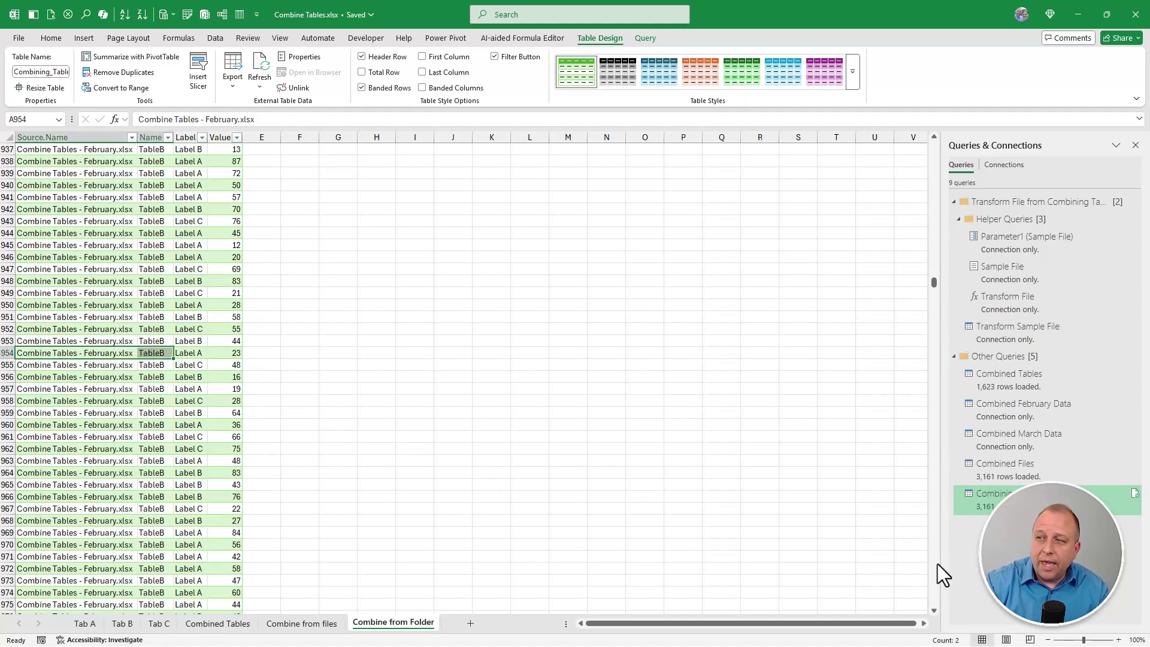
scroll(936, 563, "down", 20)
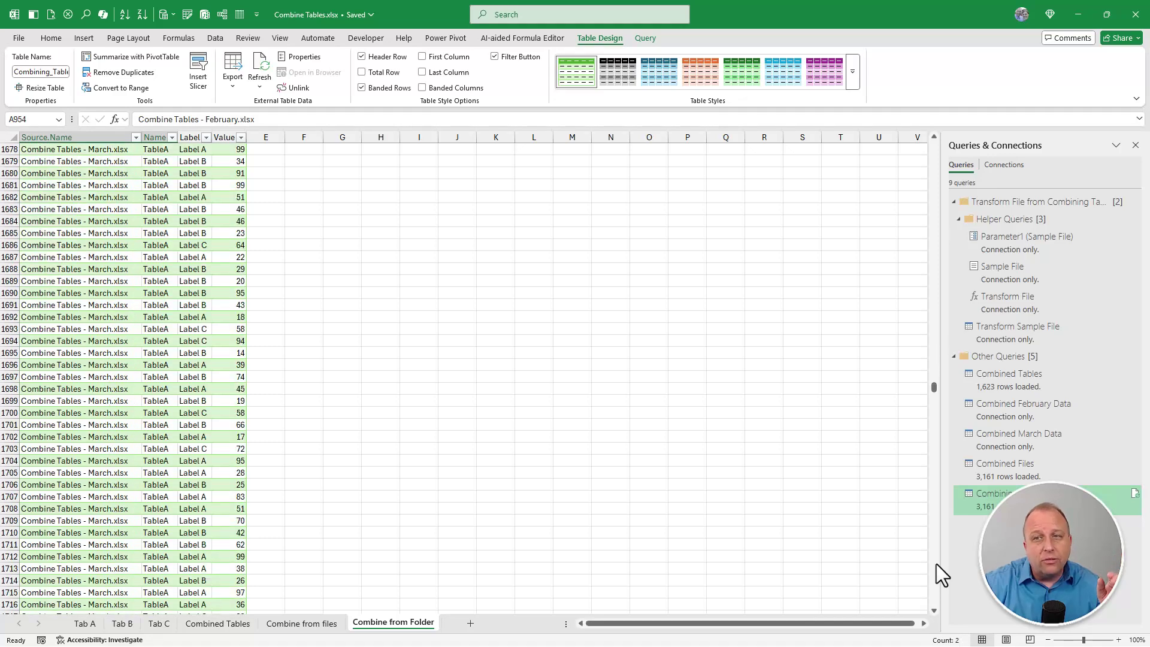
scroll(936, 563, "down", 20)
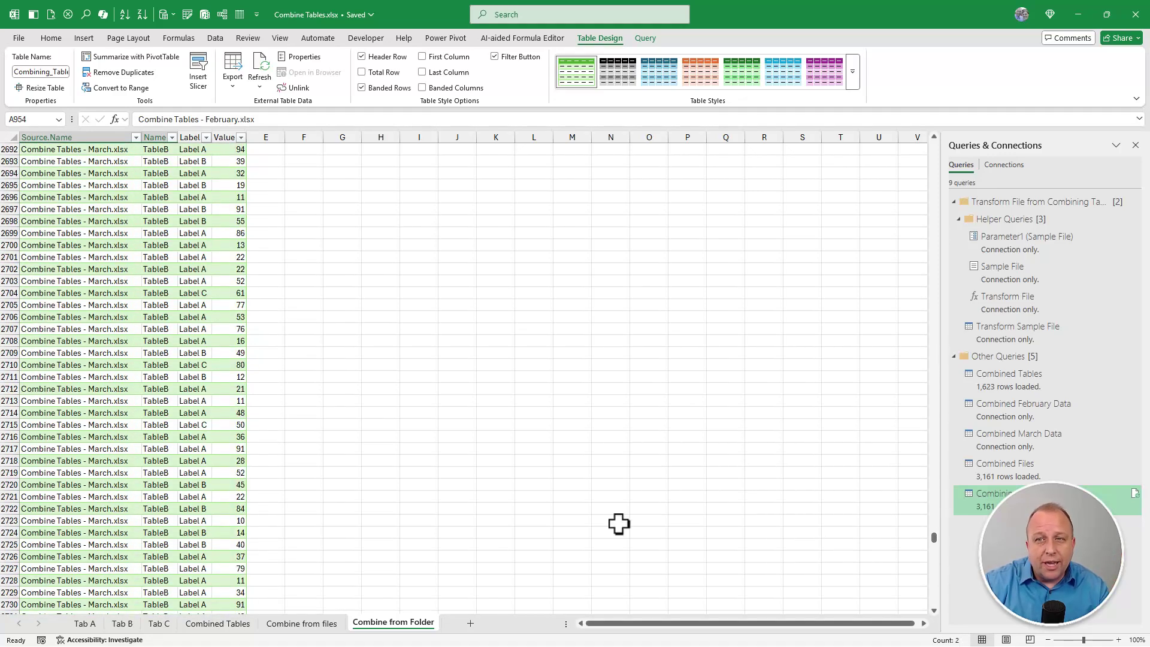
left_click_drag(97, 473, 162, 472)
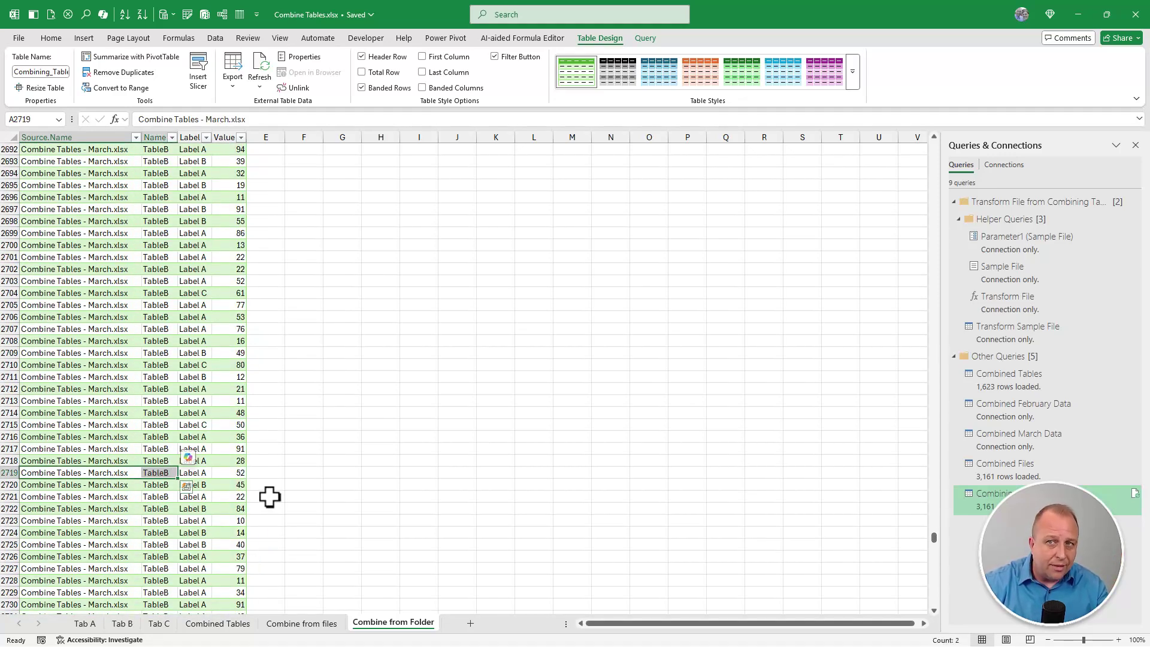
left_click(192, 234)
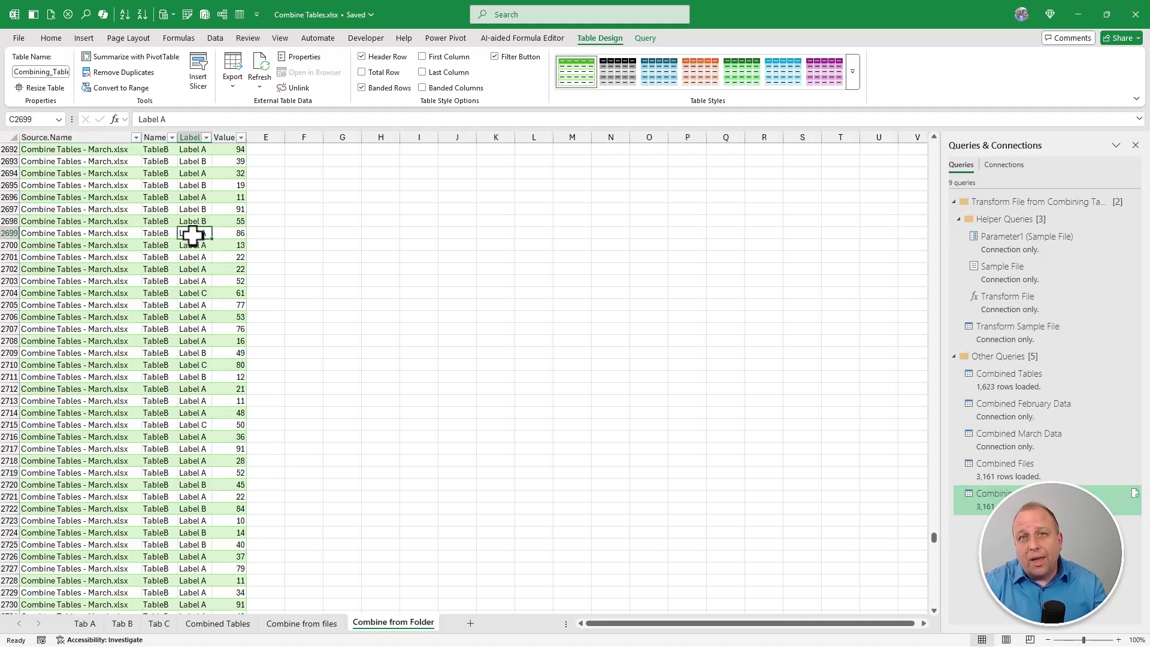